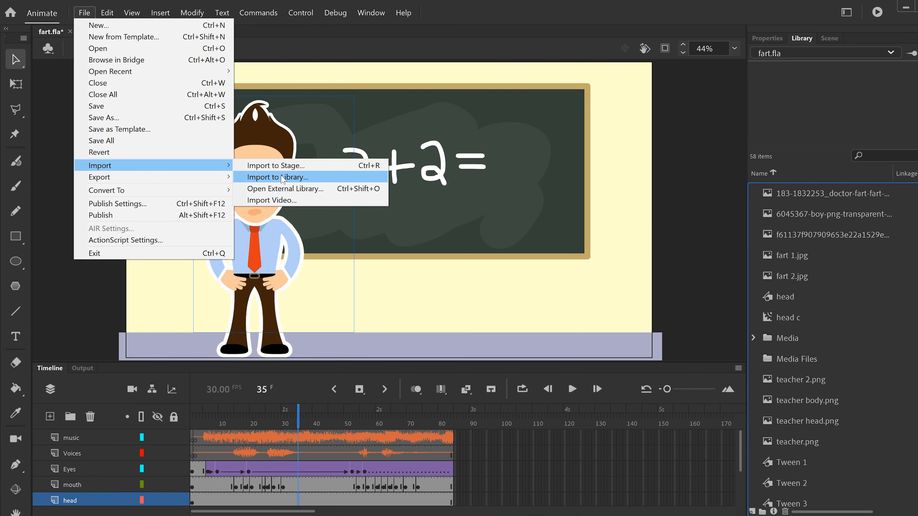
Import the four audio files from the Audio folder into the library
{"action": "left_click", "coordinate": [282, 177]}
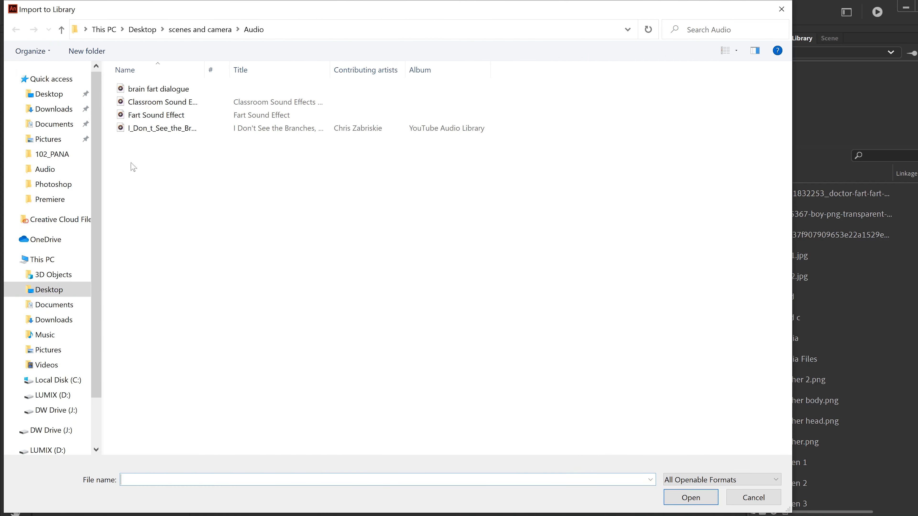
{"action": "left_click_drag", "start_coordinate": [175, 149], "coordinate": [122, 87]}
{"action": "left_click", "coordinate": [691, 498]}
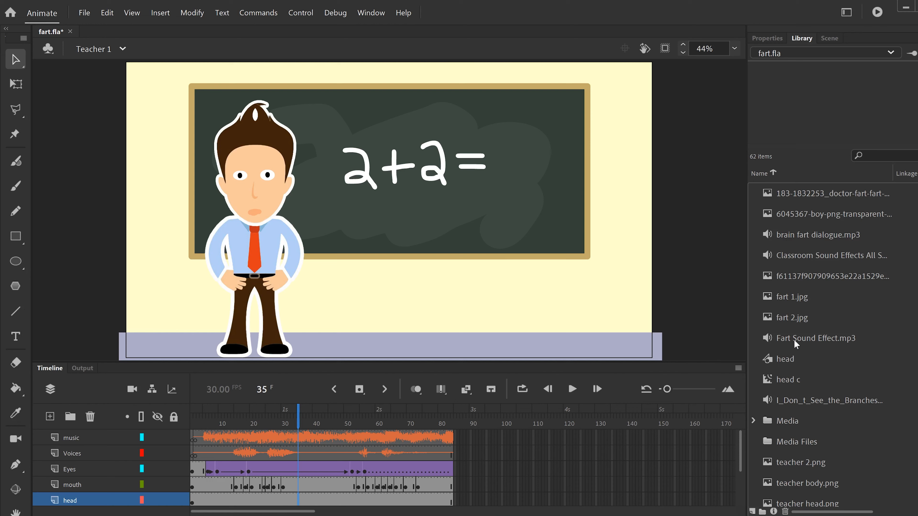
Check the existing audio layers in the timeline and the contents of the library's Media folder
{"action": "left_click", "coordinate": [328, 435]}
{"action": "left_click", "coordinate": [332, 456]}
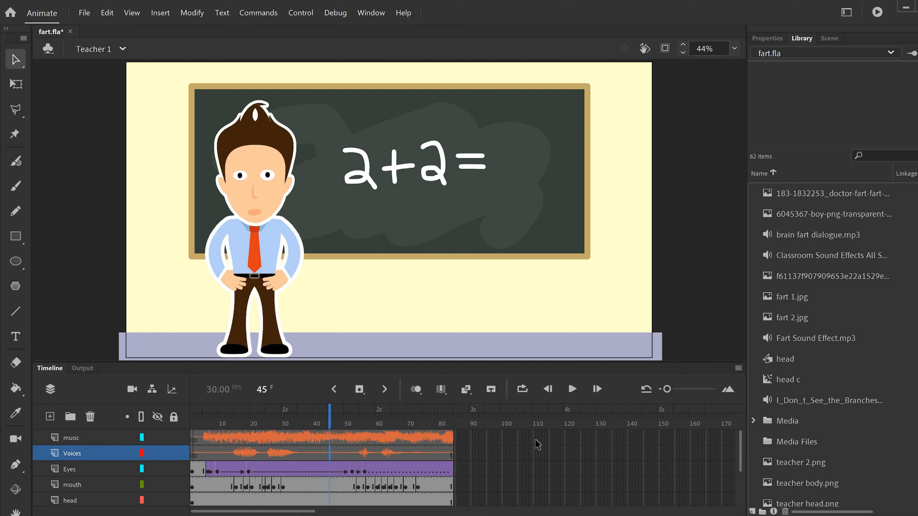
{"action": "left_click", "coordinate": [753, 420]}
{"action": "scroll", "coordinate": [806, 401], "scroll_direction": "down", "scroll_amount": 1}
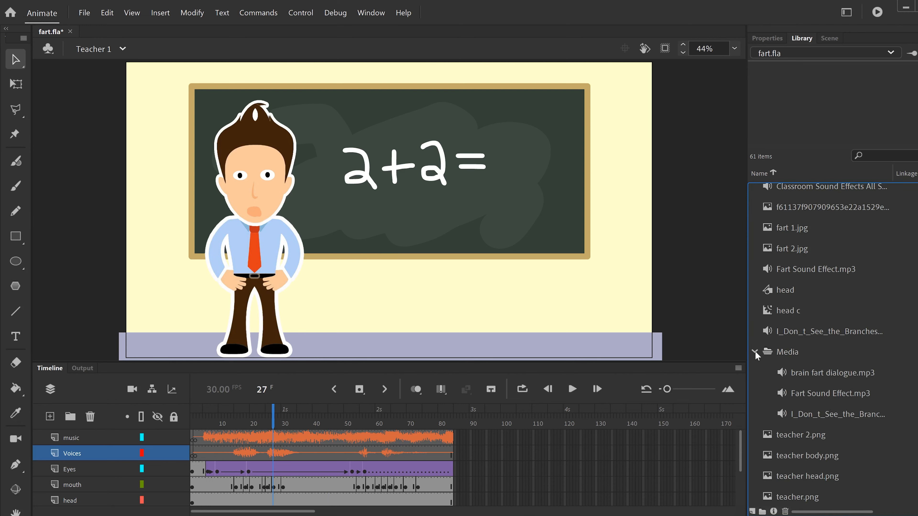
{"action": "left_click", "coordinate": [754, 351]}
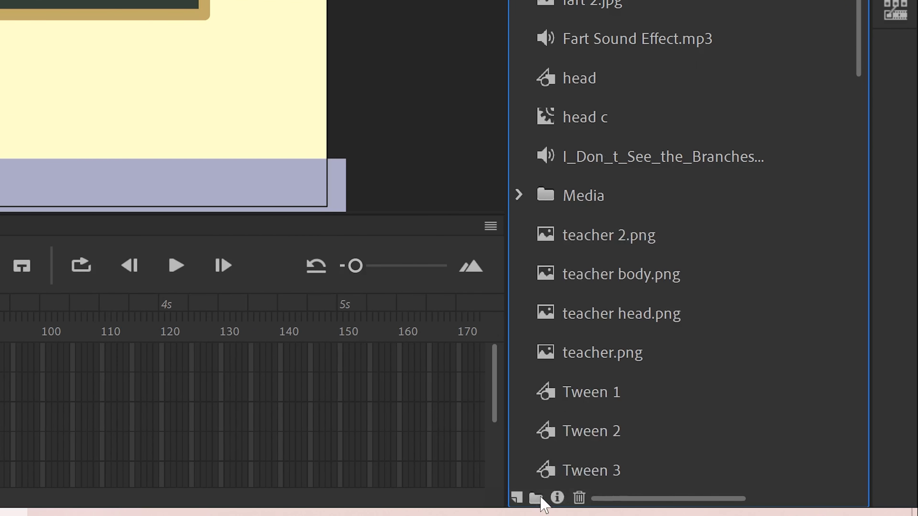
Create a new library folder named Media Files
{"action": "left_click", "coordinate": [536, 499]}
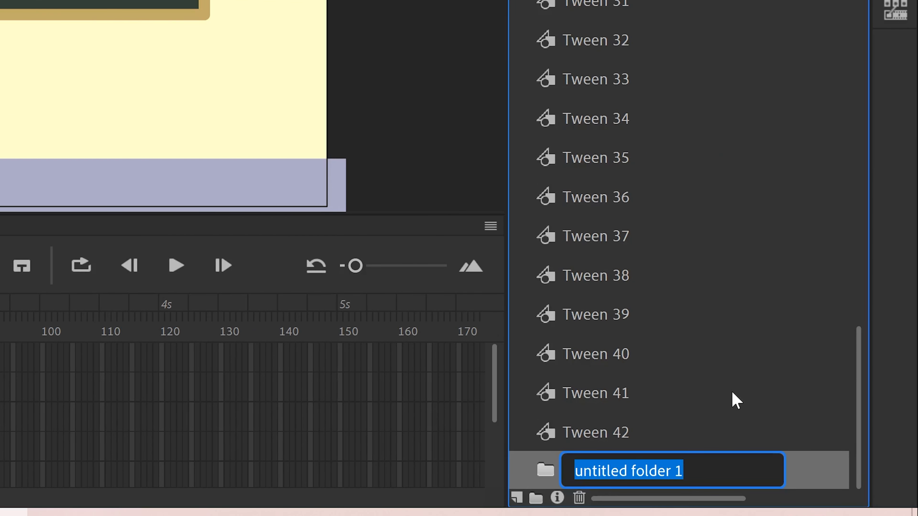
{"action": "type", "text": "Media Files"}
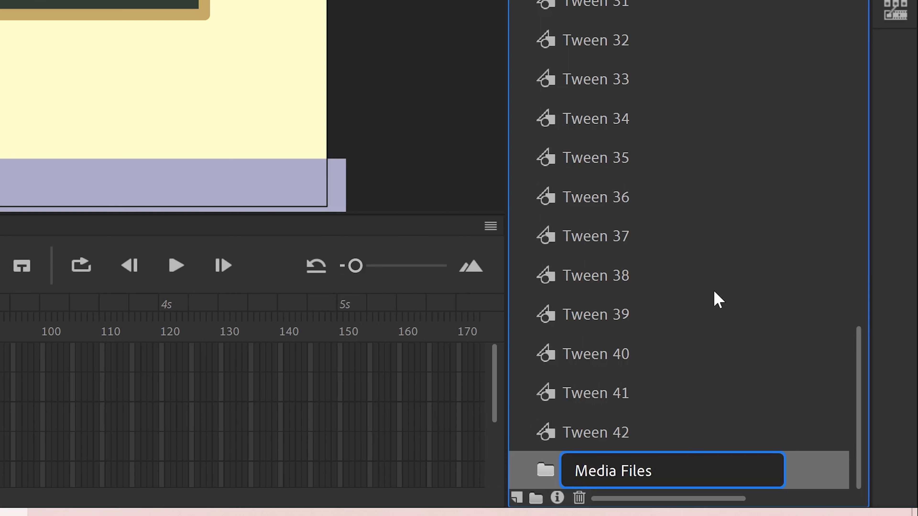
{"action": "key", "text": "Return"}
{"action": "scroll", "coordinate": [744, 382], "scroll_direction": "up", "scroll_amount": 1}
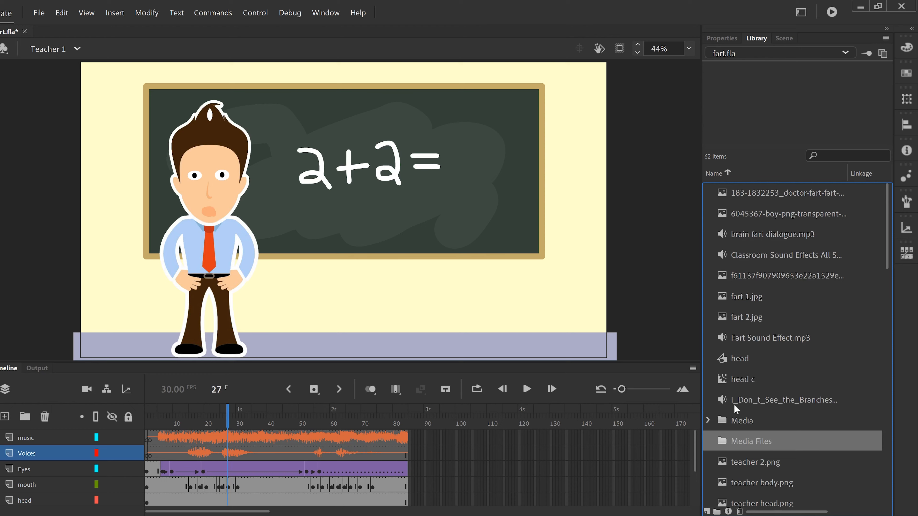
Move the four imported sounds (music, Fart Sound Effect.mp3, classroom sound effects, brain fart dialogue.mp3) into the Media Files folder and expand it
{"action": "left_click", "coordinate": [721, 402]}
{"action": "left_click", "coordinate": [721, 339]}
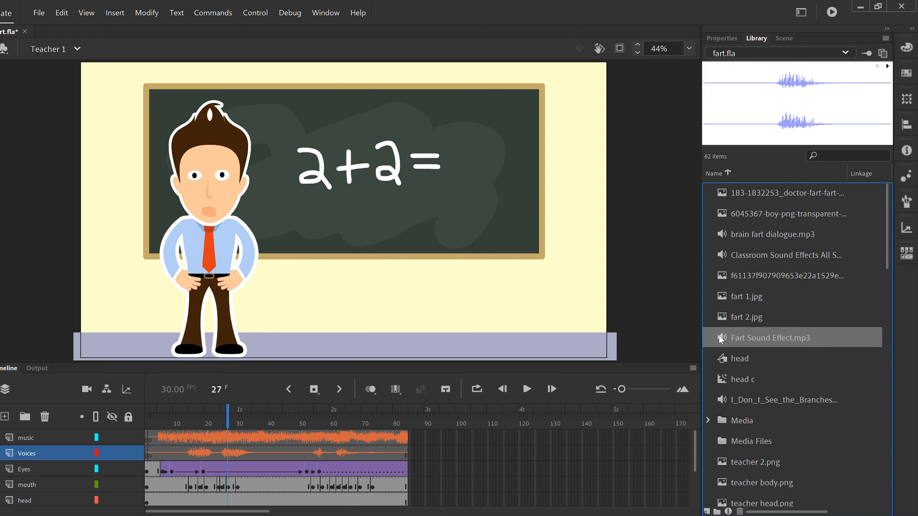
{"action": "left_click", "coordinate": [726, 261]}
{"action": "left_click", "coordinate": [722, 237]}
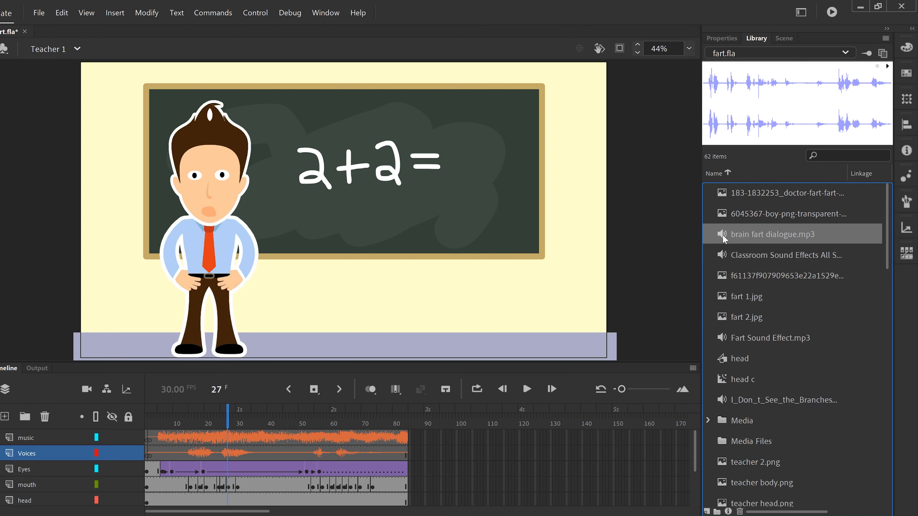
{"action": "left_click_drag", "start_coordinate": [726, 403], "coordinate": [741, 442]}
{"action": "left_click_drag", "start_coordinate": [720, 339], "coordinate": [751, 423]}
{"action": "left_click_drag", "start_coordinate": [720, 257], "coordinate": [752, 398]}
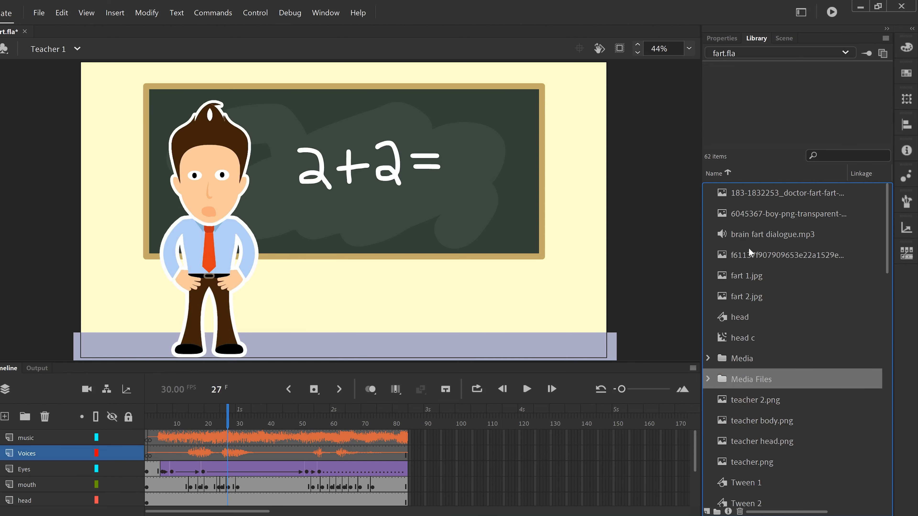
{"action": "left_click_drag", "start_coordinate": [721, 237], "coordinate": [713, 379]}
{"action": "left_click", "coordinate": [709, 358]}
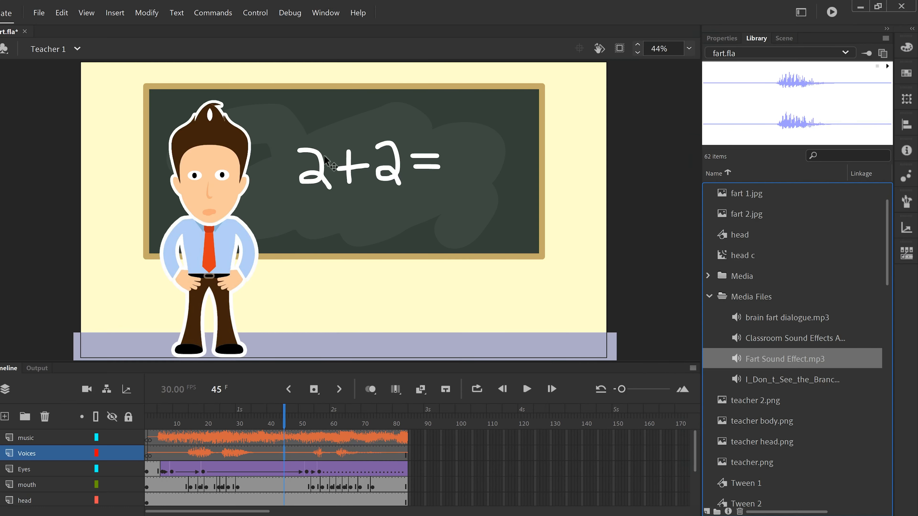
Switch to the Teacher 1 copy scene and return to the library
{"action": "left_click", "coordinate": [162, 438]}
{"action": "left_click", "coordinate": [227, 453]}
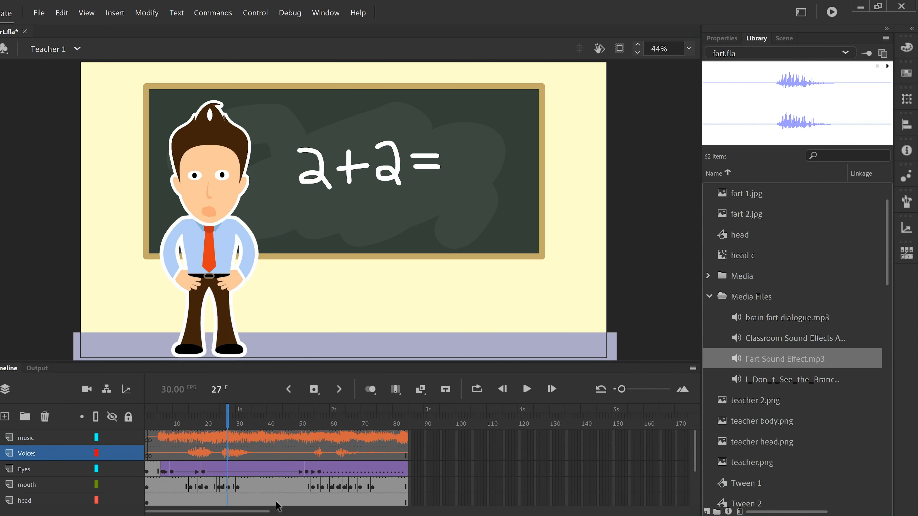
{"action": "left_click", "coordinate": [787, 40]}
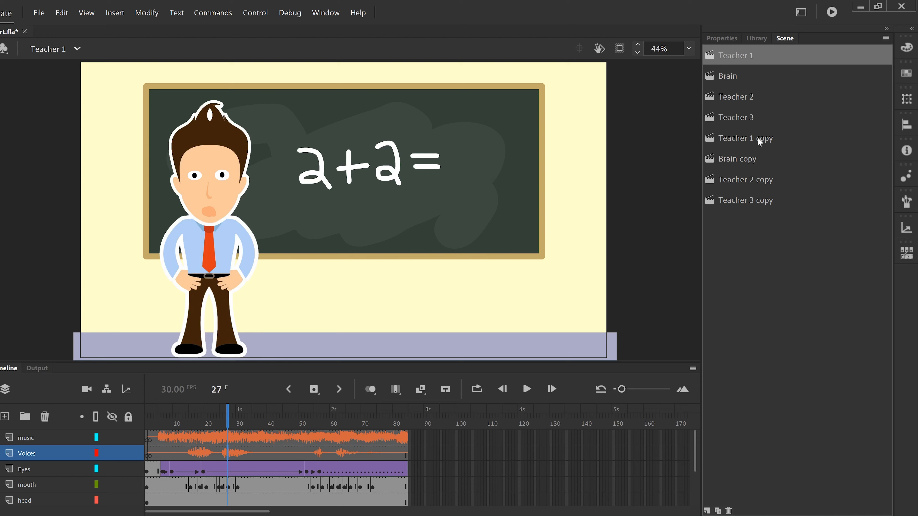
{"action": "left_click", "coordinate": [741, 140]}
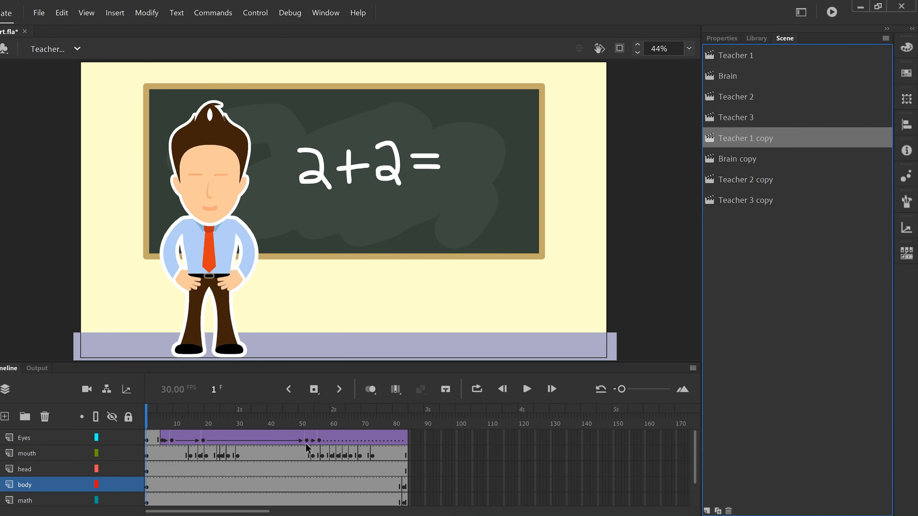
{"action": "left_click", "coordinate": [757, 39]}
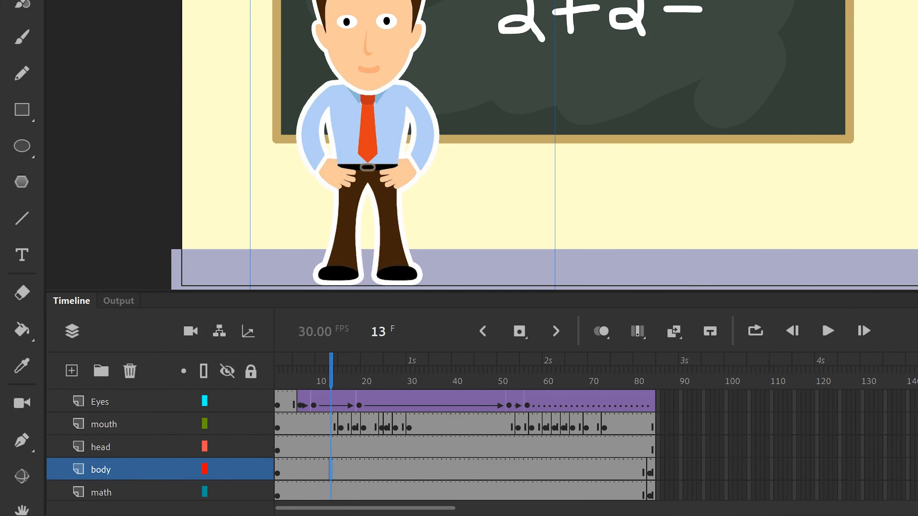
Try placing Fart Sound Effect.mp3 from the library on the body layer
{"action": "left_click", "coordinate": [125, 470]}
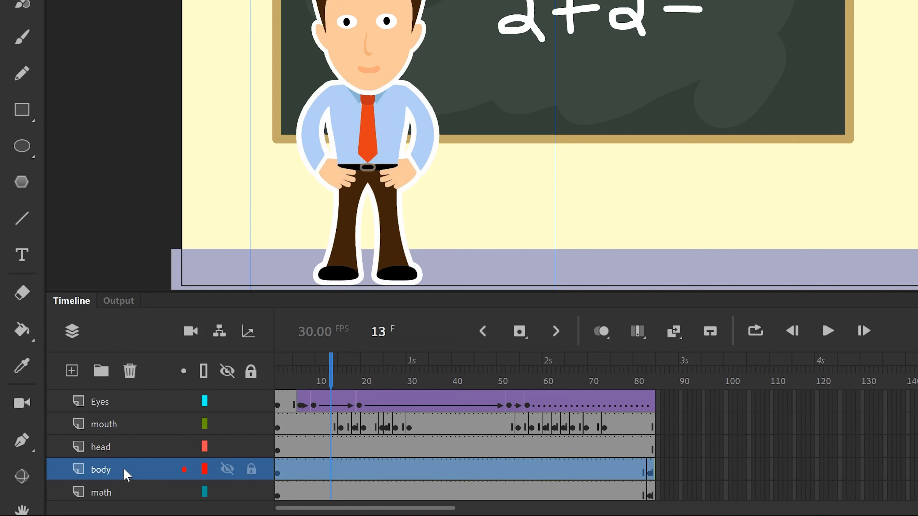
{"action": "left_click", "coordinate": [295, 475]}
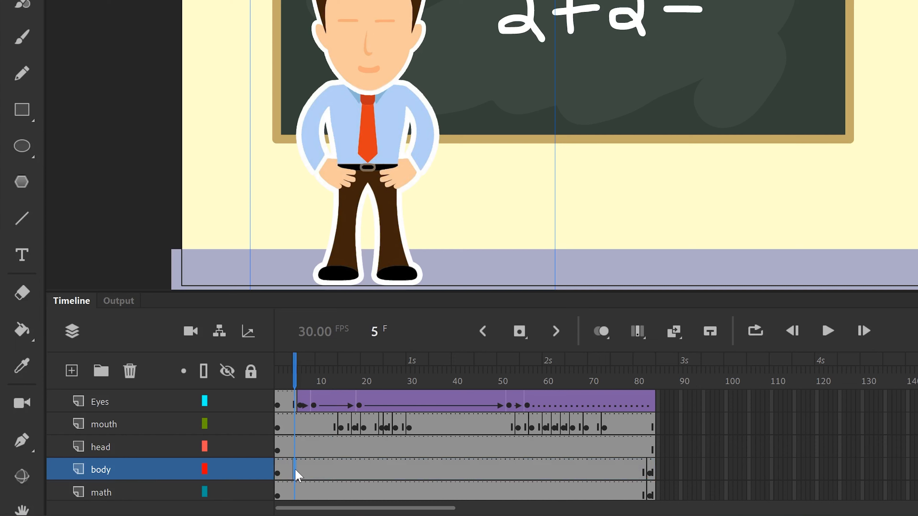
{"action": "left_click", "coordinate": [277, 474]}
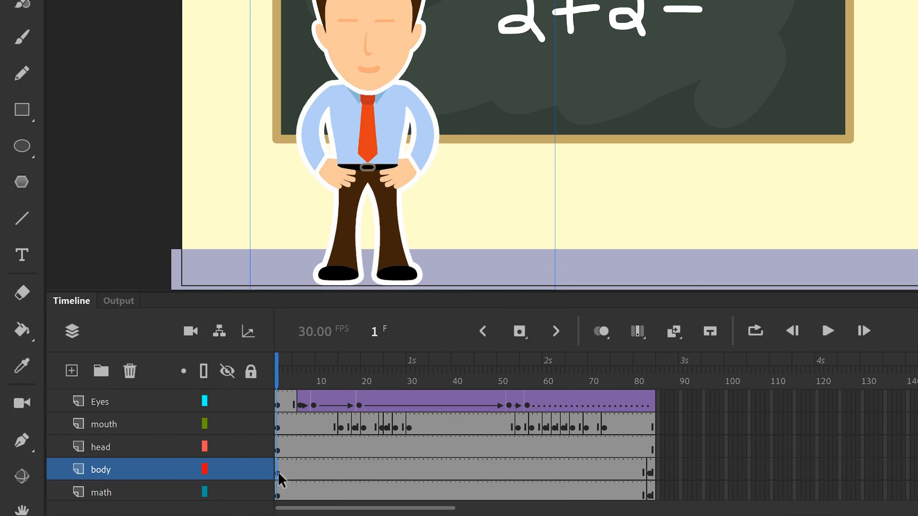
{"action": "left_click", "coordinate": [472, 474]}
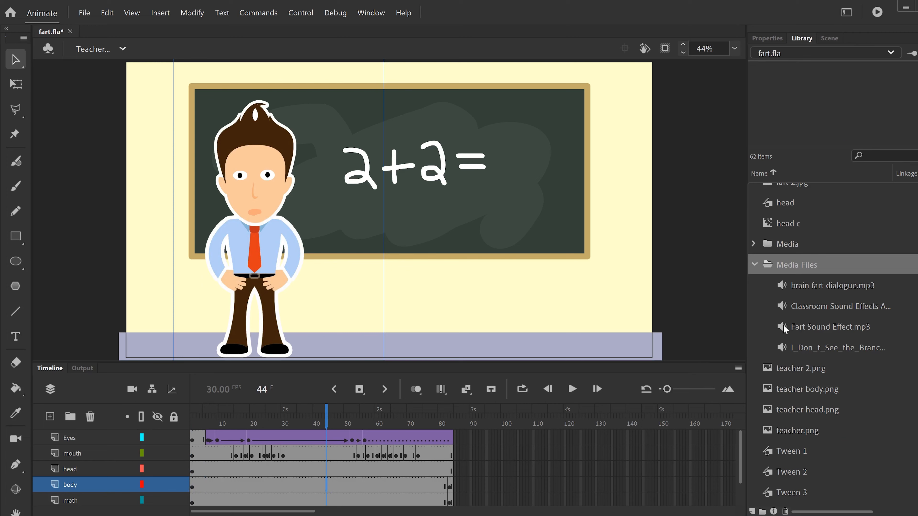
{"action": "left_click", "coordinate": [783, 327]}
{"action": "left_click_drag", "start_coordinate": [783, 325], "coordinate": [448, 223]}
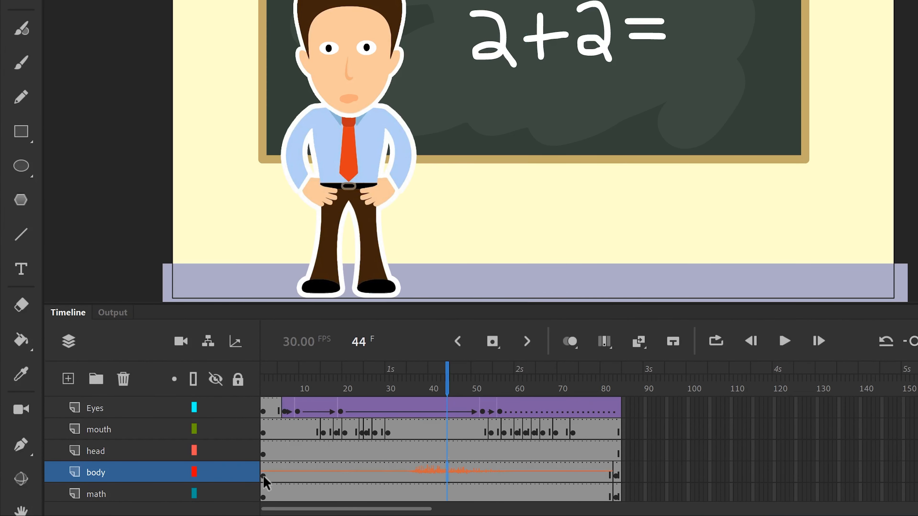
Check the sound settings of the body layer's first keyframe and play the timeline with the sound
{"action": "left_click", "coordinate": [263, 476]}
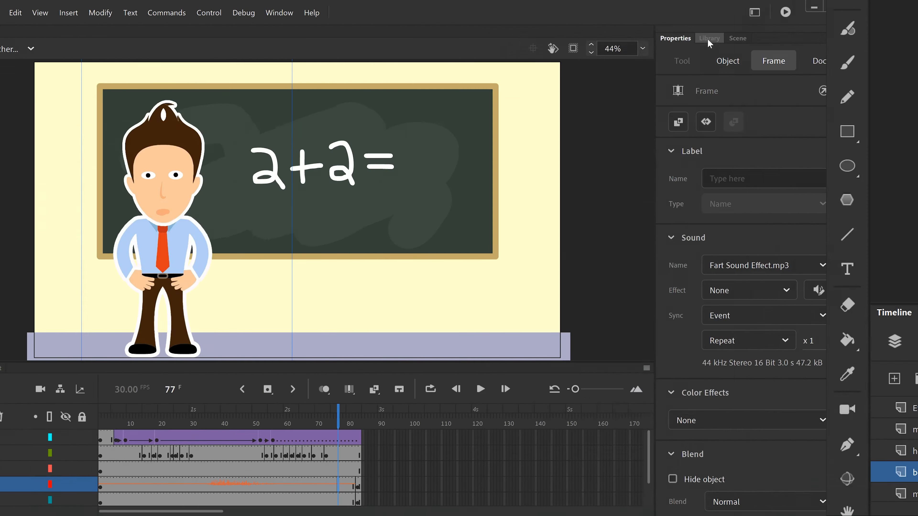
{"action": "key", "text": "Return"}
{"action": "key", "text": "Return"}
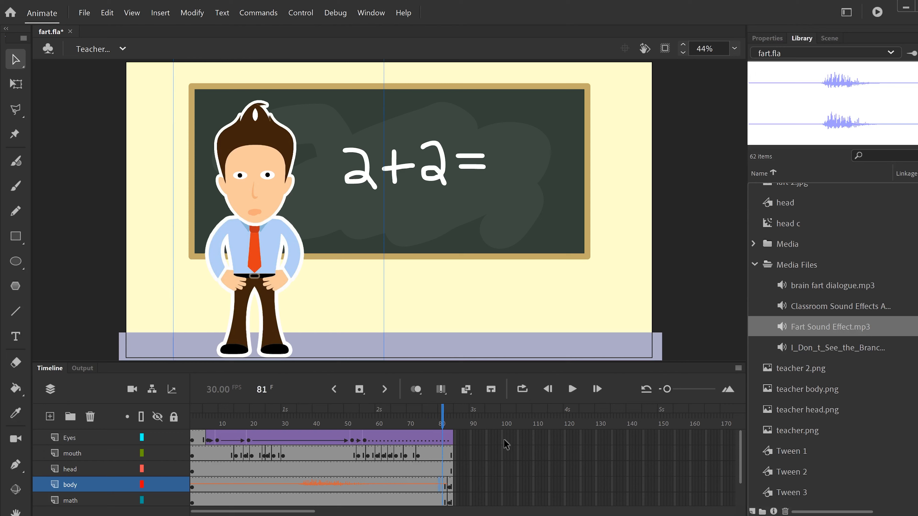
{"action": "key", "text": "Return"}
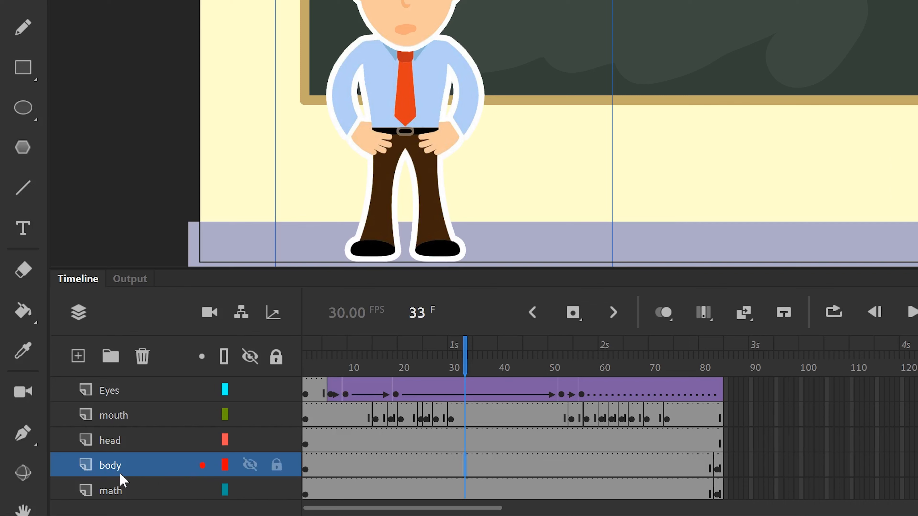
Add a new layer directly above the body layer and name it Fart Sound
{"action": "left_click", "coordinate": [78, 356]}
{"action": "double_click", "coordinate": [112, 466]}
{"action": "type", "text": "Fart Sound"}
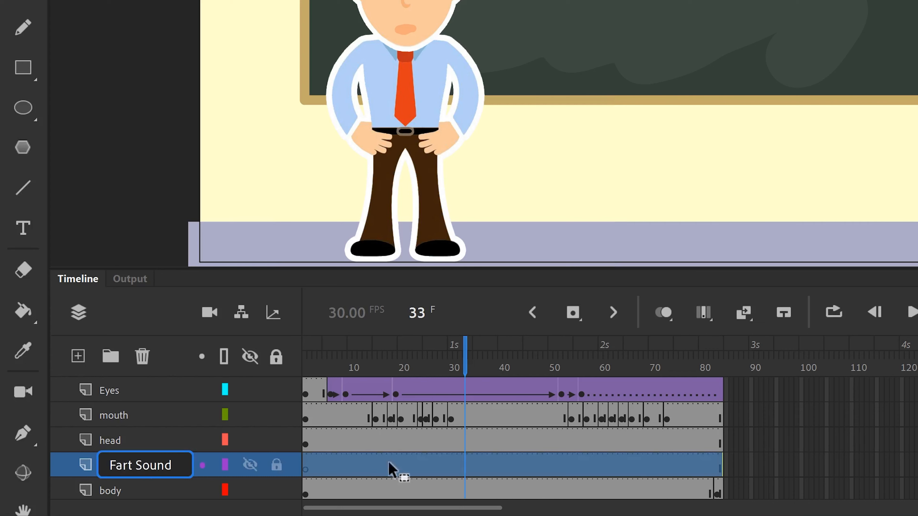
{"action": "left_click", "coordinate": [819, 466]}
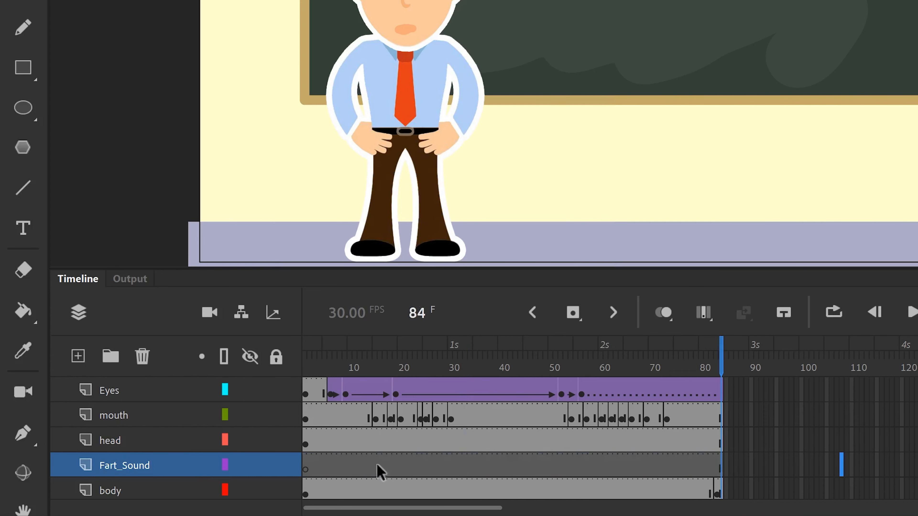
Rename the new sound layer as SFX
{"action": "double_click", "coordinate": [121, 470]}
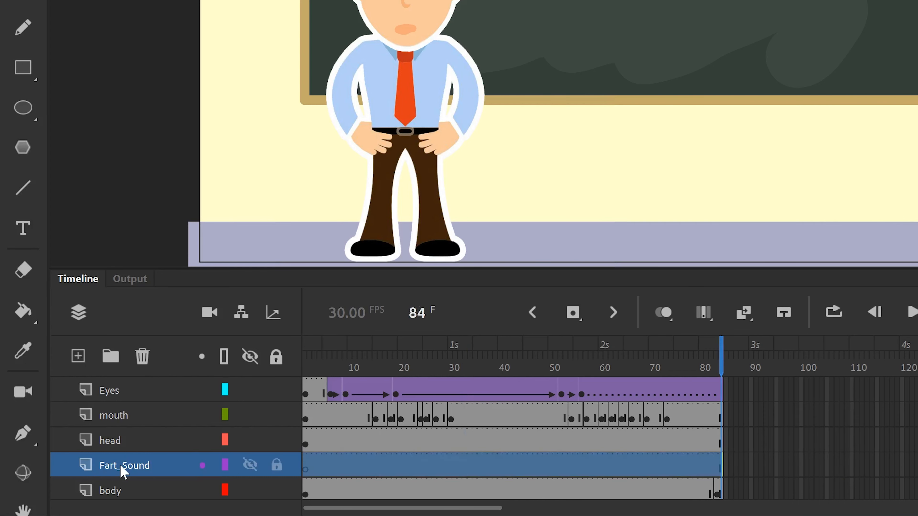
{"action": "type", "text": "SFX"}
{"action": "left_click", "coordinate": [850, 416]}
Add another layer above SFX and name it Music
{"action": "left_click", "coordinate": [127, 466]}
{"action": "left_click", "coordinate": [78, 357]}
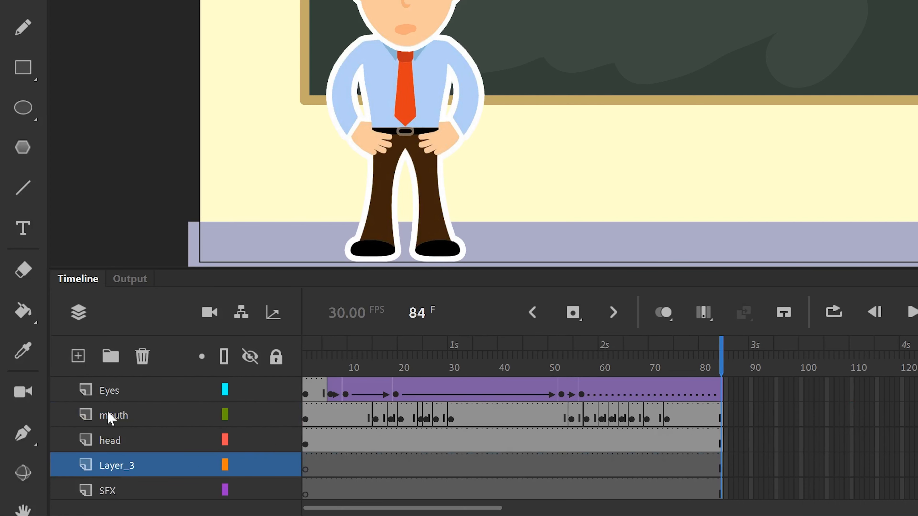
{"action": "double_click", "coordinate": [119, 468]}
{"action": "type", "text": "Music"}
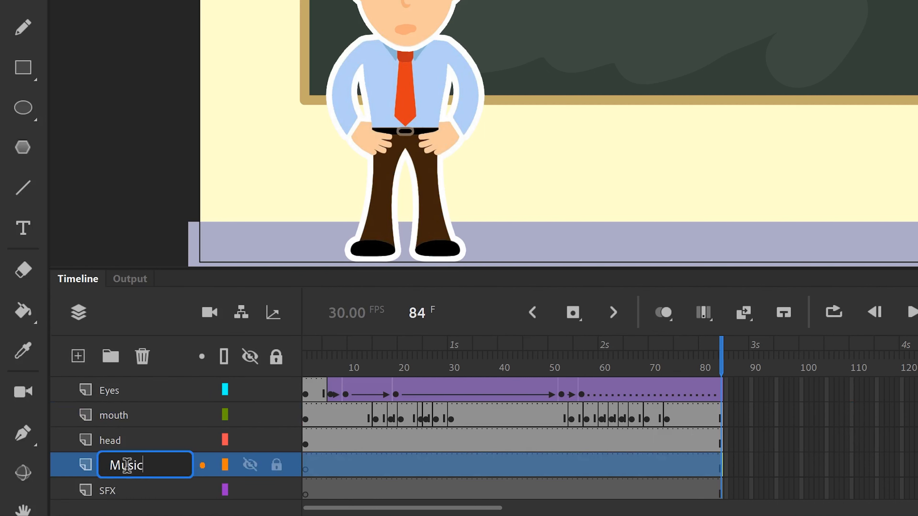
Add a layer above Music and name it Dialogue
{"action": "left_click", "coordinate": [78, 356]}
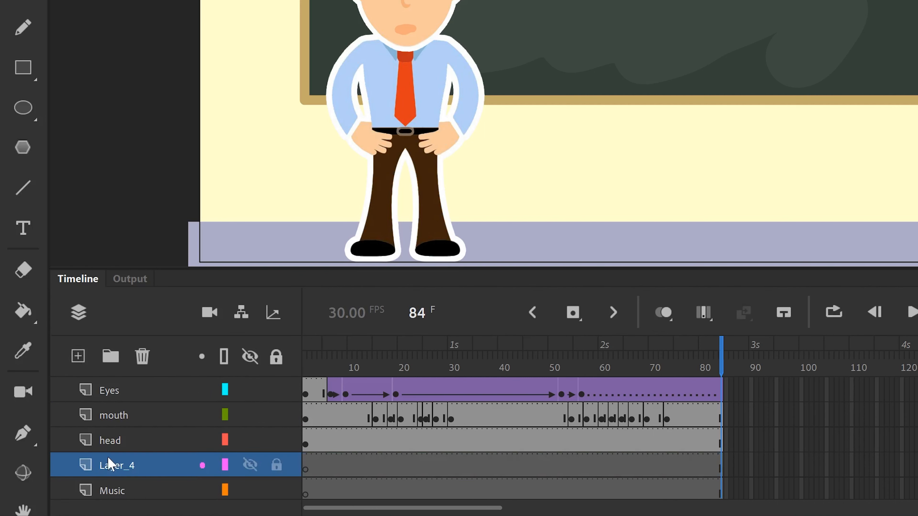
{"action": "double_click", "coordinate": [121, 468]}
{"action": "type", "text": "Dialogue"}
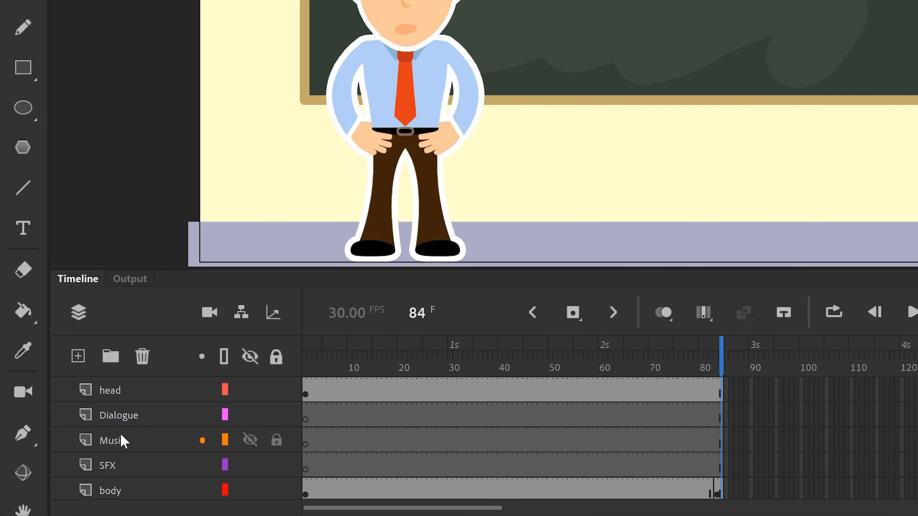
Move the Dialogue layer directly above the mouth layer in the timeline
{"action": "scroll", "coordinate": [120, 435], "scroll_direction": "up", "scroll_amount": 1}
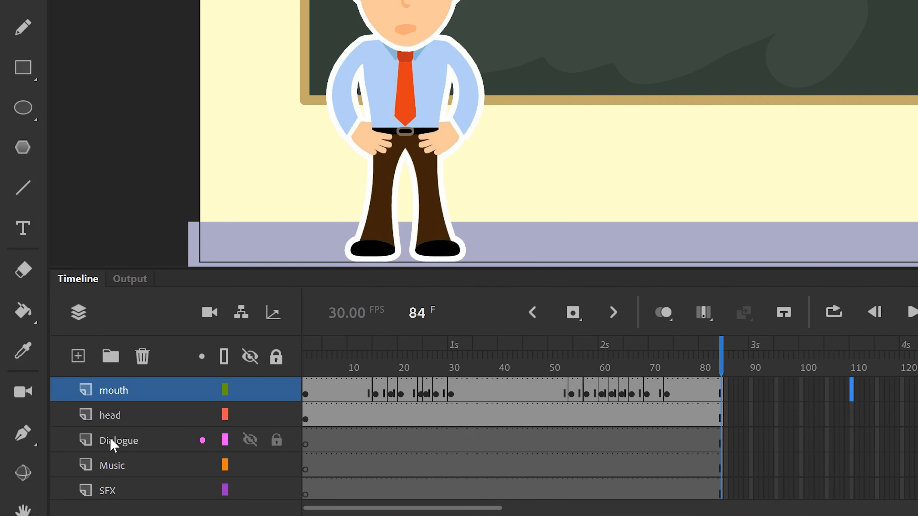
{"action": "scroll", "coordinate": [112, 444], "scroll_direction": "up", "scroll_amount": 1}
{"action": "left_click_drag", "start_coordinate": [96, 471], "coordinate": [90, 412]}
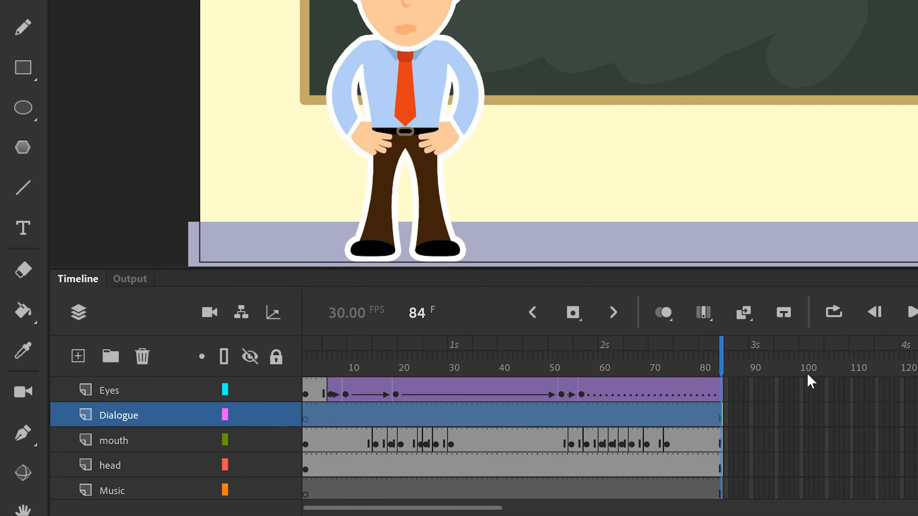
Move the Music layer to the bottom of the layer stack, below background
{"action": "scroll", "coordinate": [806, 384], "scroll_direction": "down", "scroll_amount": 2}
{"action": "left_click", "coordinate": [86, 398]}
{"action": "left_click_drag", "start_coordinate": [86, 398], "coordinate": [95, 490]}
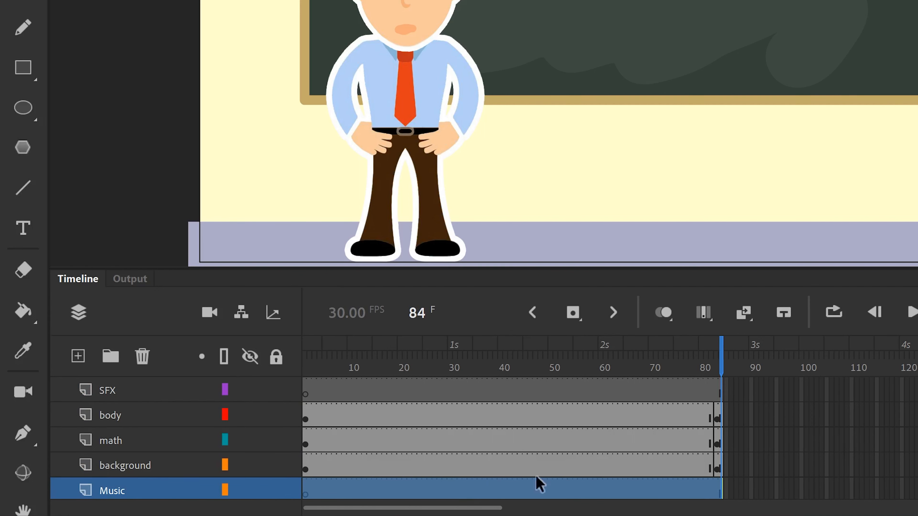
{"action": "scroll", "coordinate": [756, 464], "scroll_direction": "up", "scroll_amount": 1}
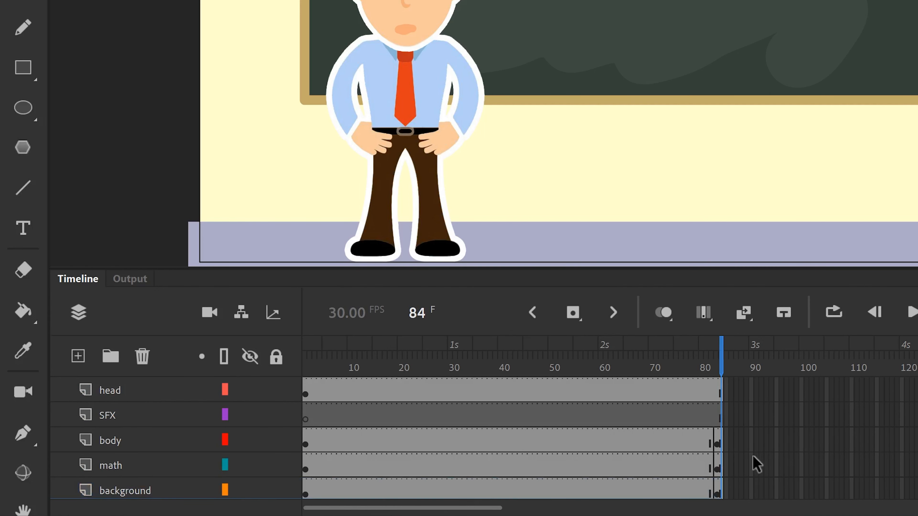
Insert a keyframe at frame 21 of the SFX layer and place Fart Sound Effect.mp3 from the library there
{"action": "left_click", "coordinate": [125, 419]}
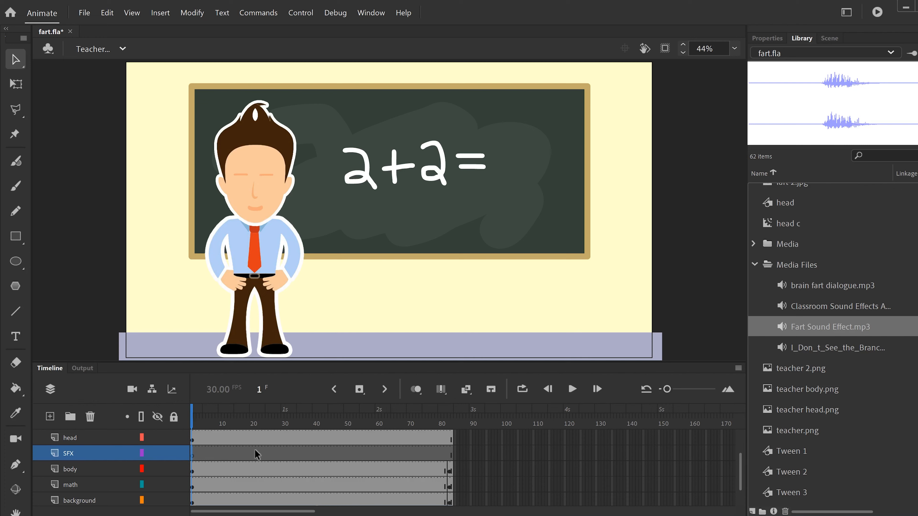
{"action": "left_click", "coordinate": [254, 456]}
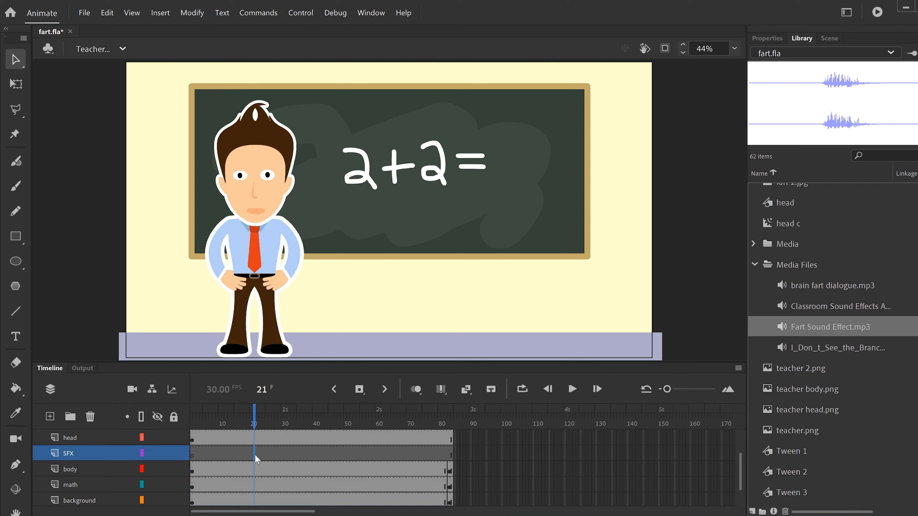
{"action": "left_click", "coordinate": [359, 389]}
{"action": "left_click_drag", "start_coordinate": [780, 324], "coordinate": [379, 245]}
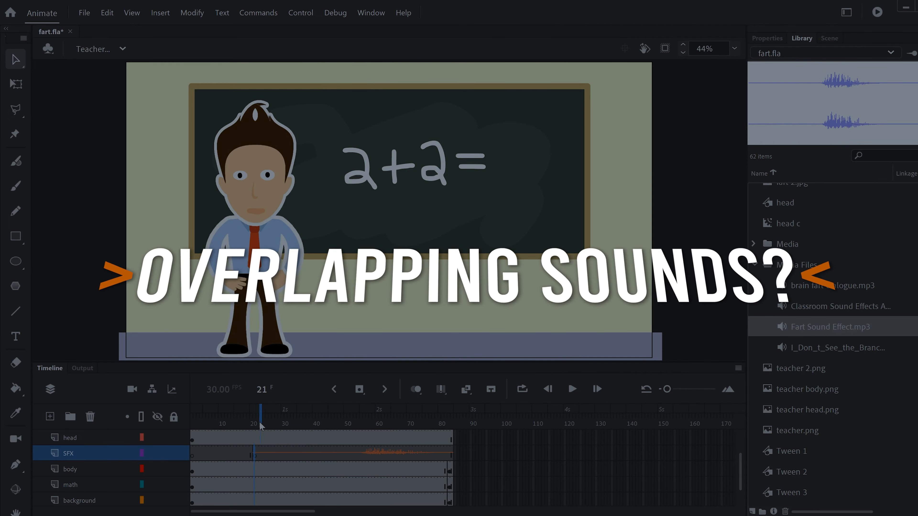
Insert another keyframe at frame 44 of the SFX layer and place a second instance of Fart Sound Effect.mp3 there
{"action": "left_click_drag", "start_coordinate": [259, 423], "coordinate": [336, 415]}
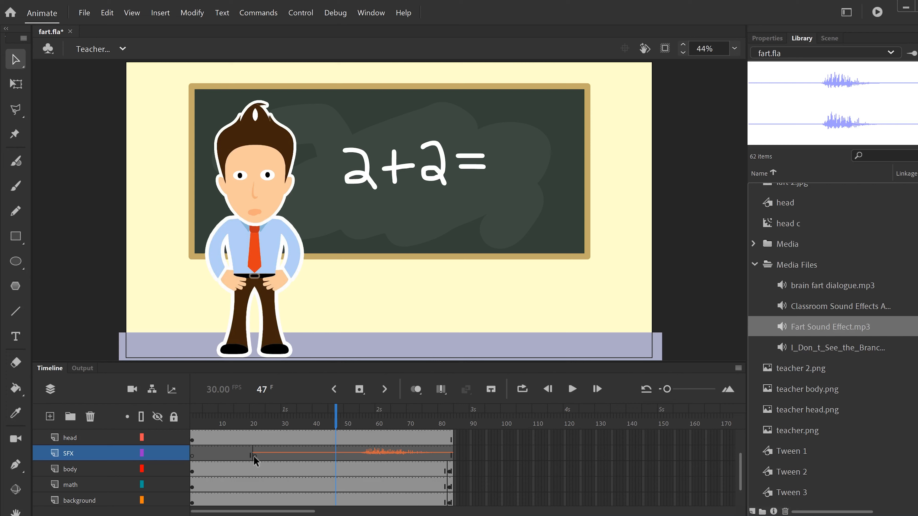
{"action": "left_click_drag", "start_coordinate": [335, 421], "coordinate": [326, 427]}
{"action": "left_click", "coordinate": [360, 392]}
{"action": "left_click_drag", "start_coordinate": [780, 326], "coordinate": [390, 246]}
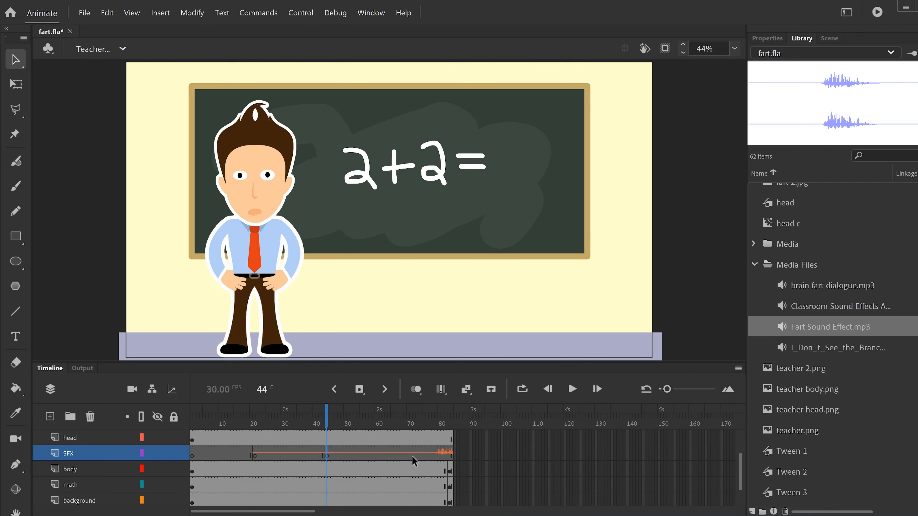
Play the timeline from frame 10 to check how the two overlapping sound effects play
{"action": "left_click_drag", "start_coordinate": [325, 425], "coordinate": [220, 426]}
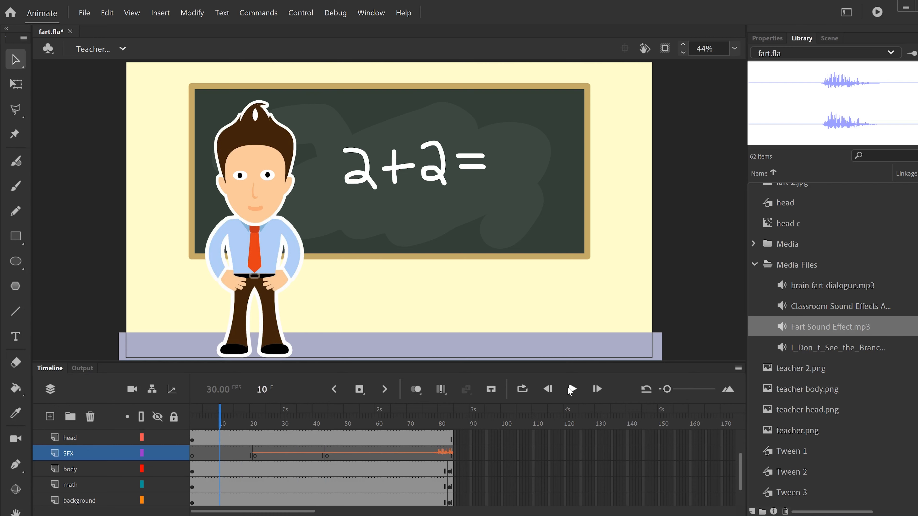
{"action": "left_click", "coordinate": [572, 389]}
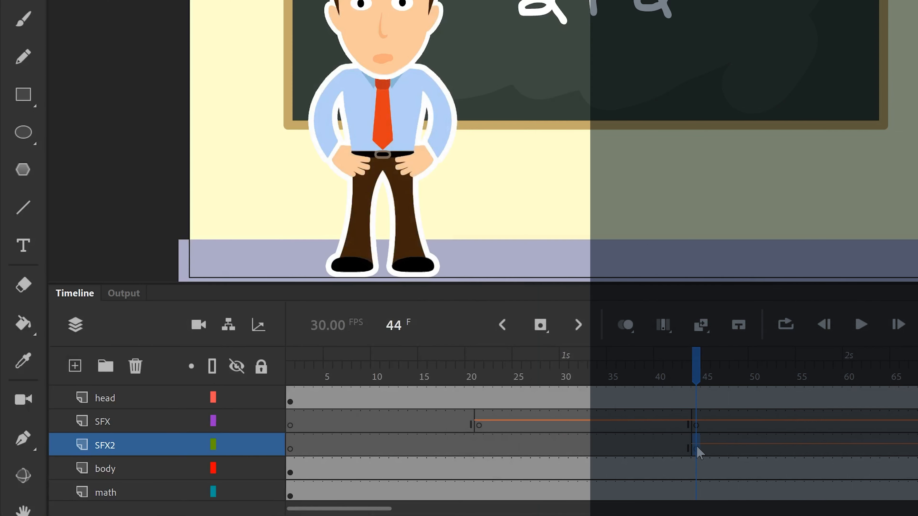
Move the sound keyframe on the SFX2 layer to frame 1
{"action": "left_click", "coordinate": [697, 448]}
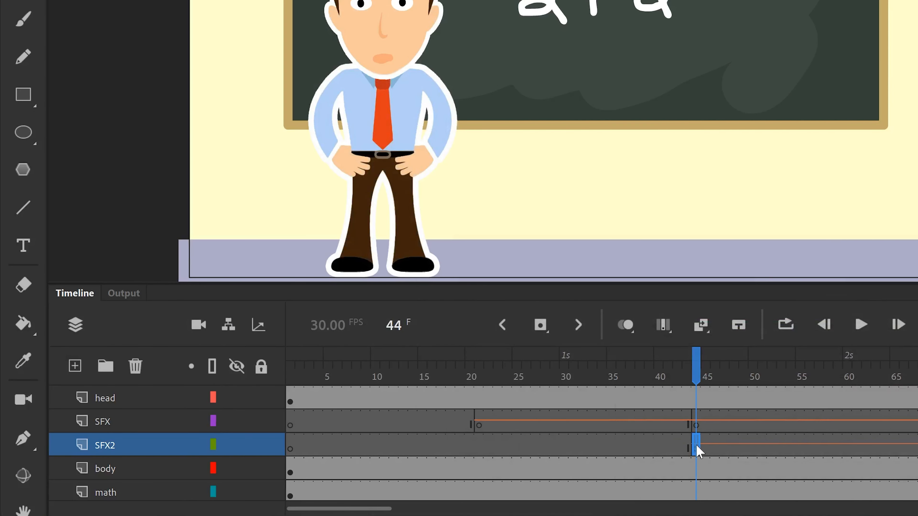
{"action": "left_click_drag", "start_coordinate": [696, 450], "coordinate": [290, 454]}
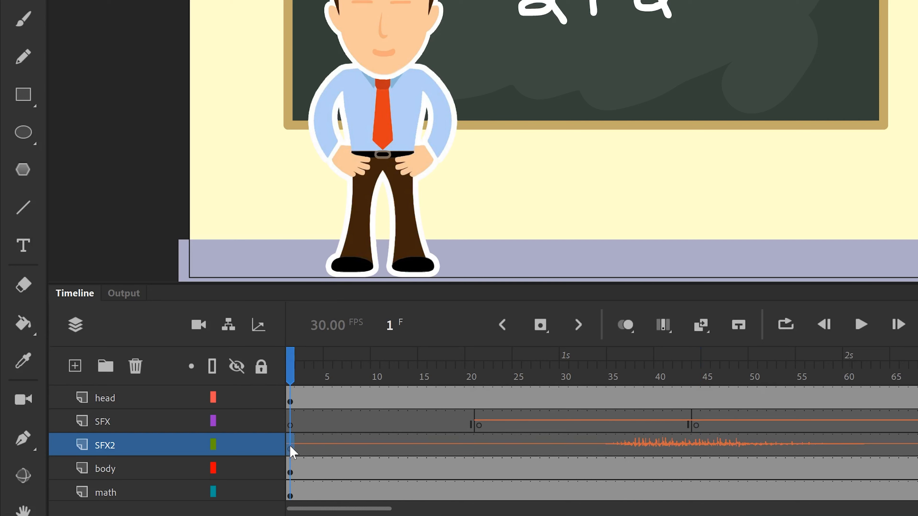
{"action": "left_click_drag", "start_coordinate": [290, 446], "coordinate": [301, 447]}
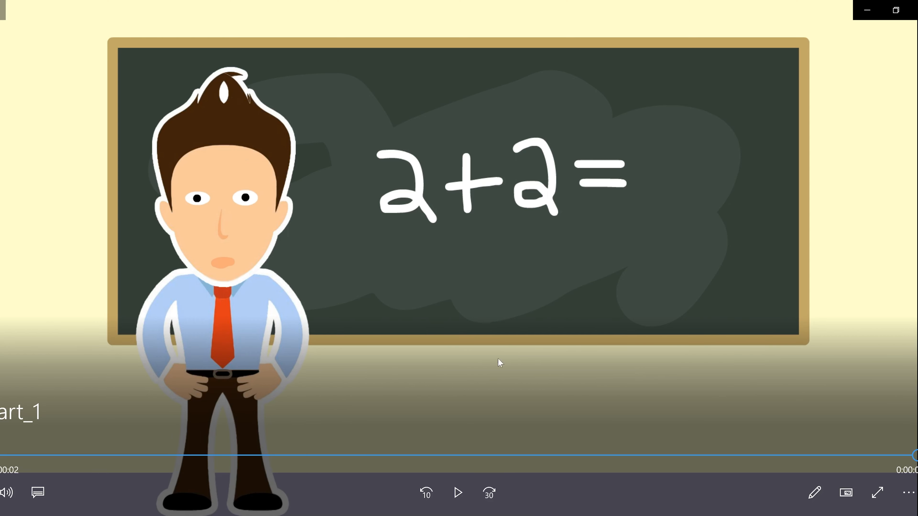
Play the exported video in the media player to check its sound, and inspect the two sound keyframes on the SFX layer
{"action": "left_click", "coordinate": [458, 493]}
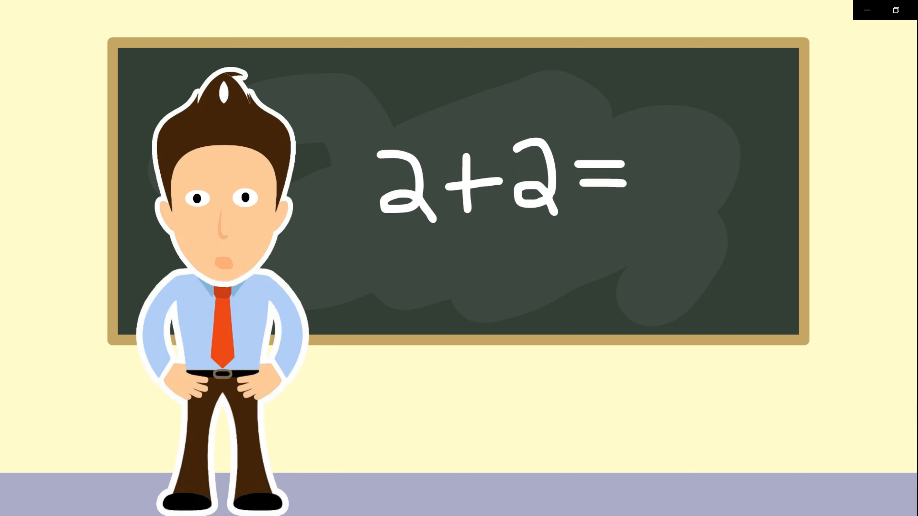
{"action": "mouse_move", "coordinate": [536, 303]}
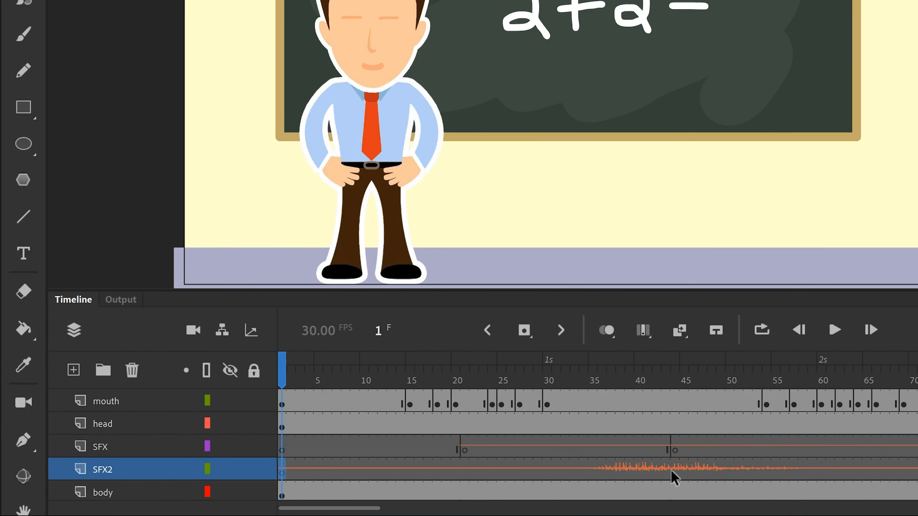
{"action": "left_click", "coordinate": [464, 455]}
{"action": "left_click", "coordinate": [677, 453]}
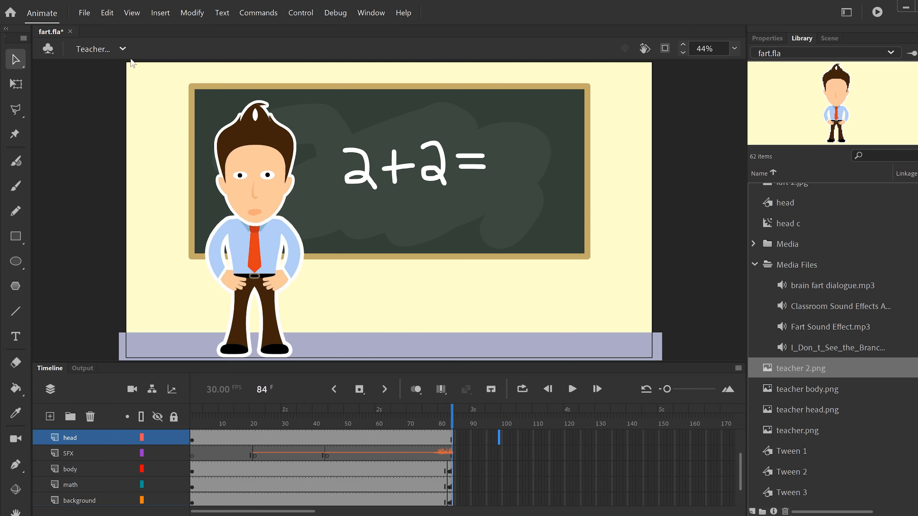
Try importing Fart Sound Effect to the stage with frame 25 of the body layer selected
{"action": "left_click", "coordinate": [84, 13]}
{"action": "mouse_move", "coordinate": [213, 166]}
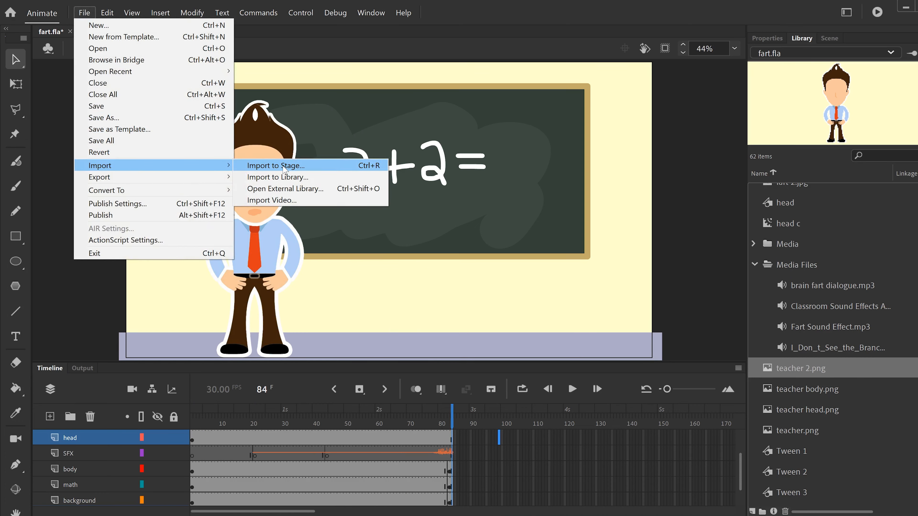
{"action": "left_click", "coordinate": [355, 466]}
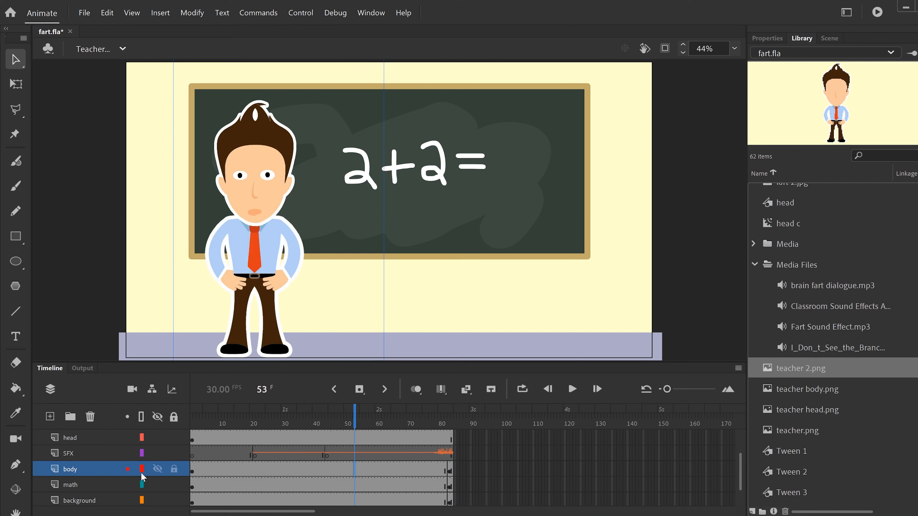
{"action": "left_click", "coordinate": [255, 468]}
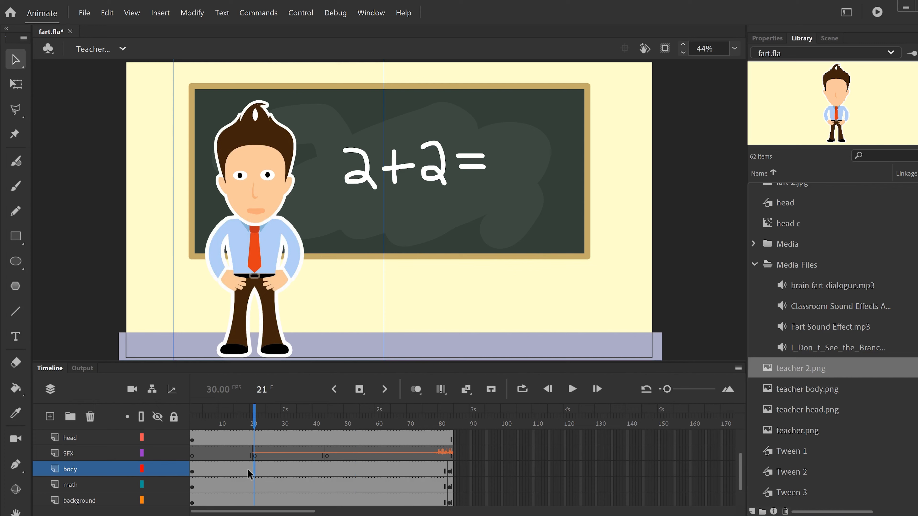
{"action": "left_click", "coordinate": [192, 471]}
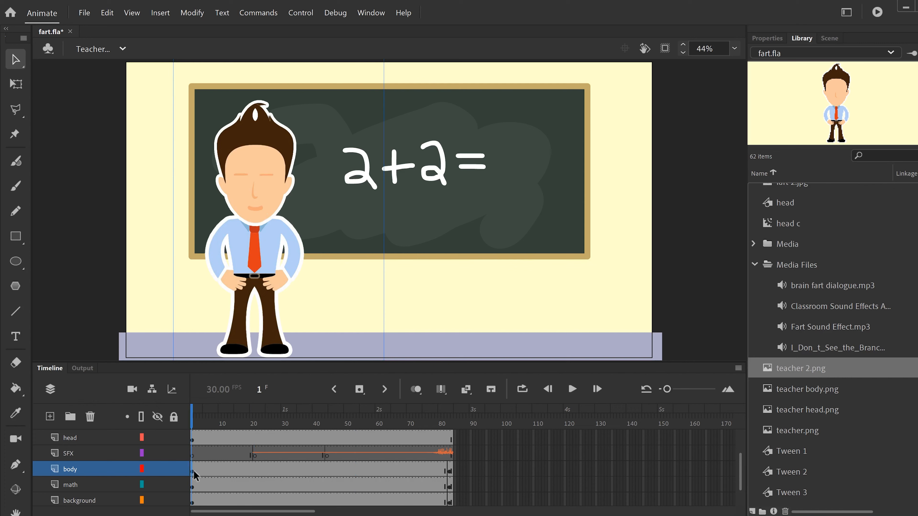
{"action": "left_click", "coordinate": [268, 471]}
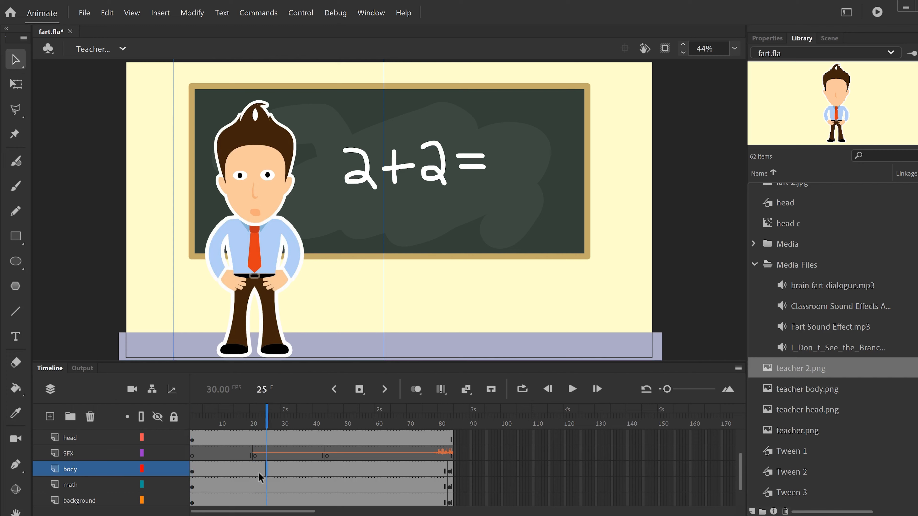
{"action": "left_click", "coordinate": [84, 12]}
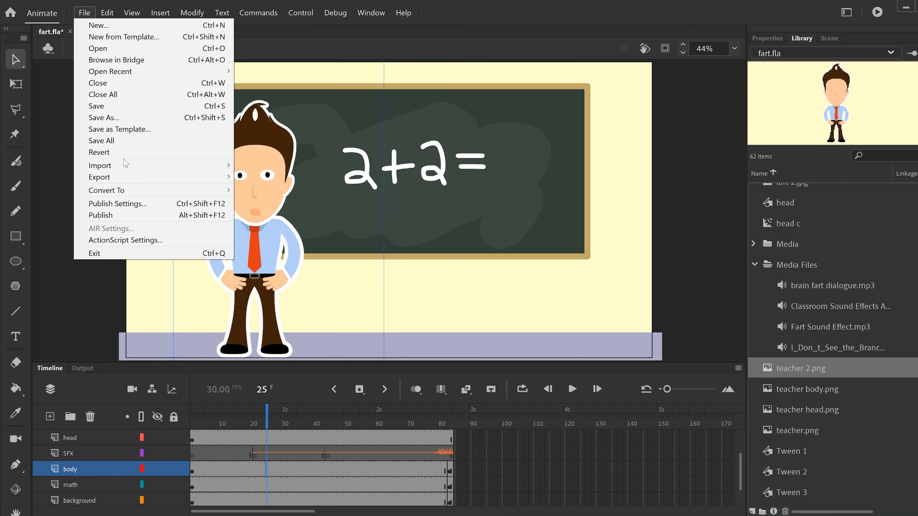
{"action": "mouse_move", "coordinate": [124, 167]}
{"action": "left_click", "coordinate": [278, 166]}
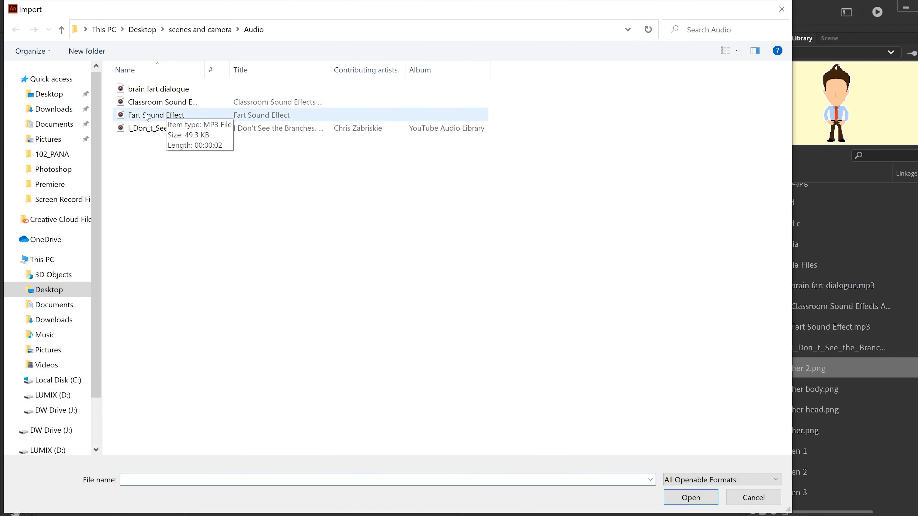
{"action": "double_click", "coordinate": [146, 115]}
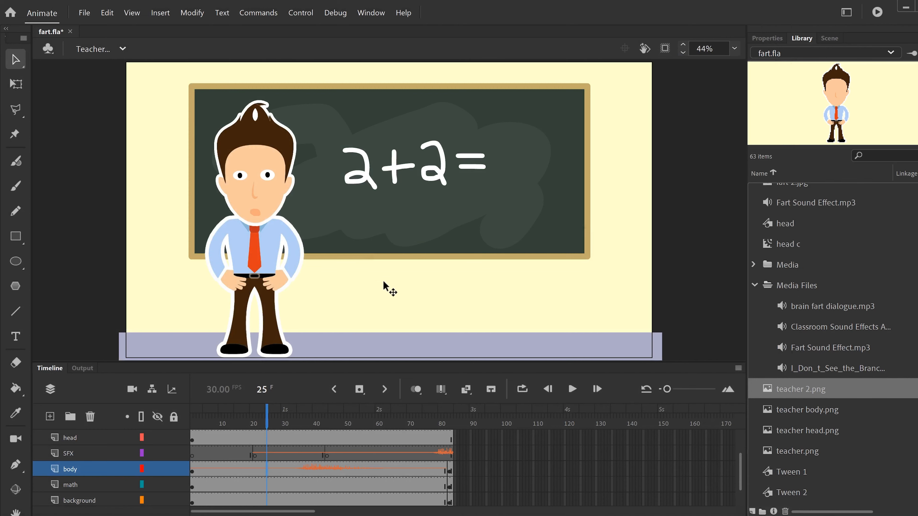
Inspect the imported sound from frame 1 of the body layer and the copies of Fart Sound Effect.mp3 in the library
{"action": "left_click", "coordinate": [192, 470]}
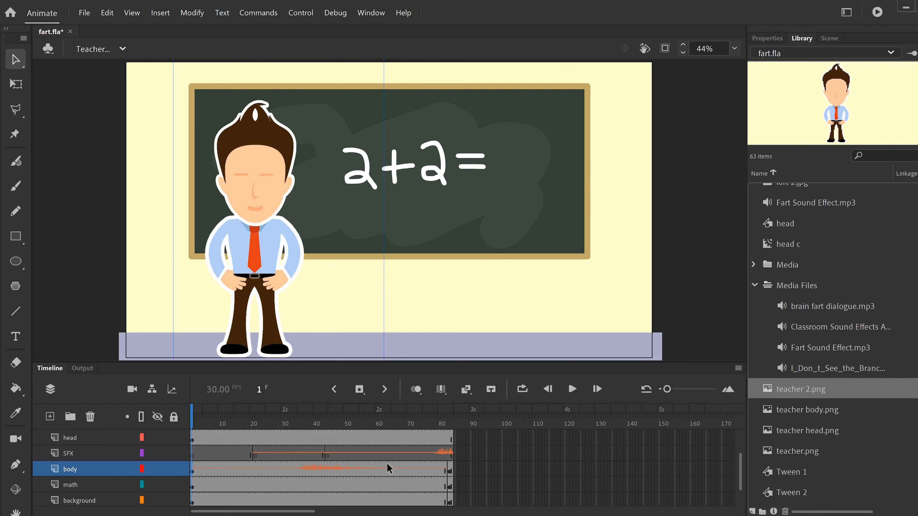
{"action": "scroll", "coordinate": [819, 323], "scroll_direction": "up", "scroll_amount": 3}
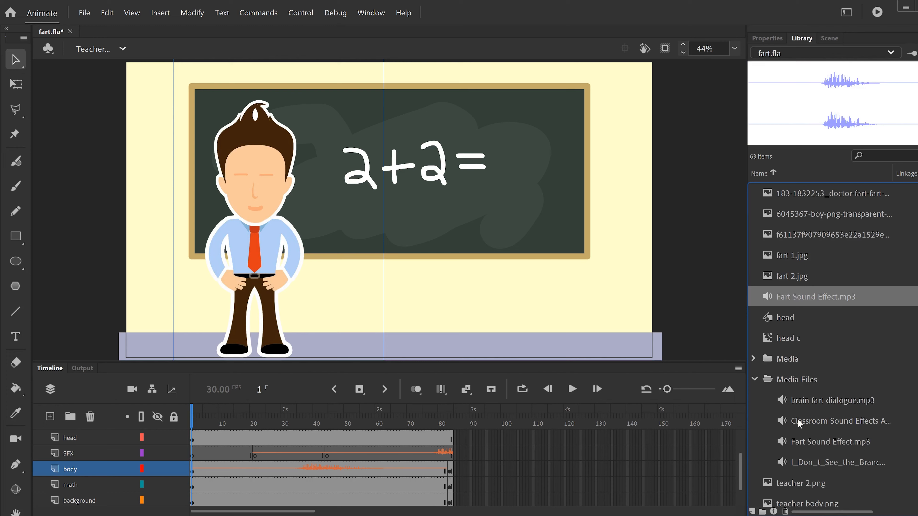
{"action": "left_click", "coordinate": [823, 442]}
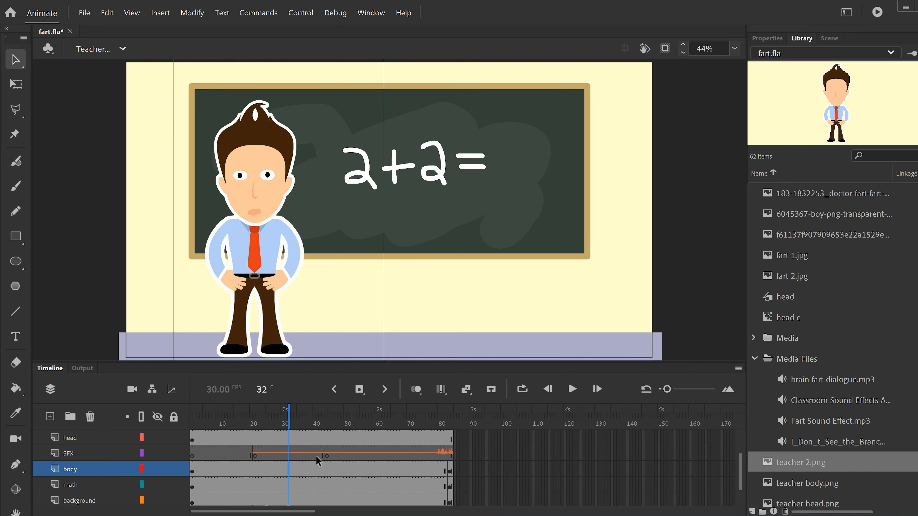
{"action": "left_click", "coordinate": [325, 471]}
{"action": "left_click", "coordinate": [84, 12]}
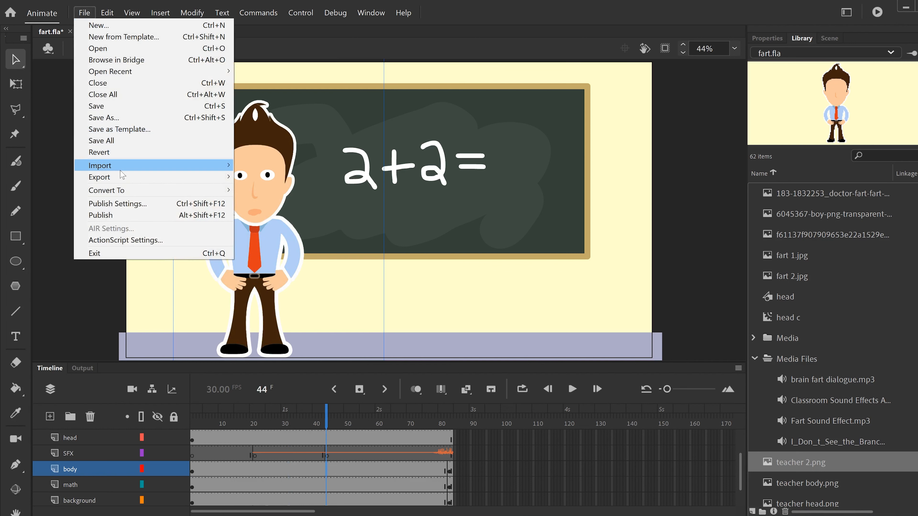
{"action": "mouse_move", "coordinate": [122, 167]}
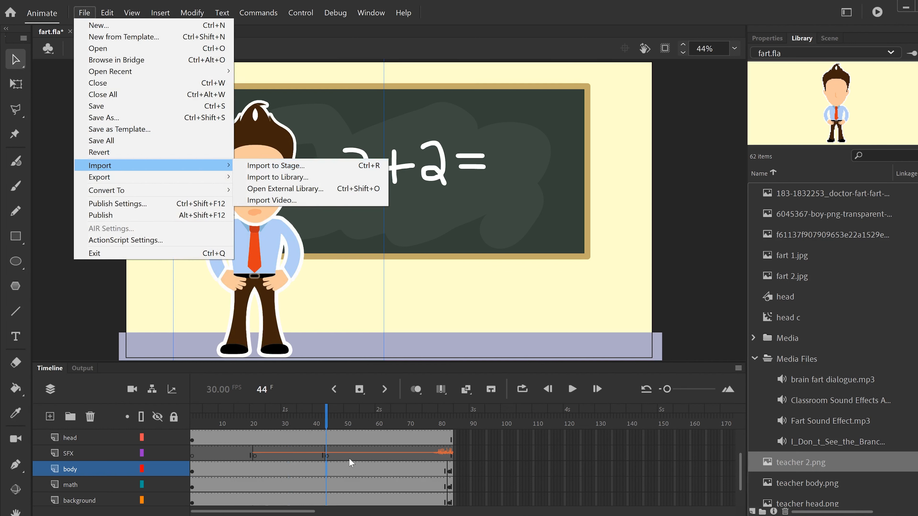
{"action": "left_click", "coordinate": [327, 468]}
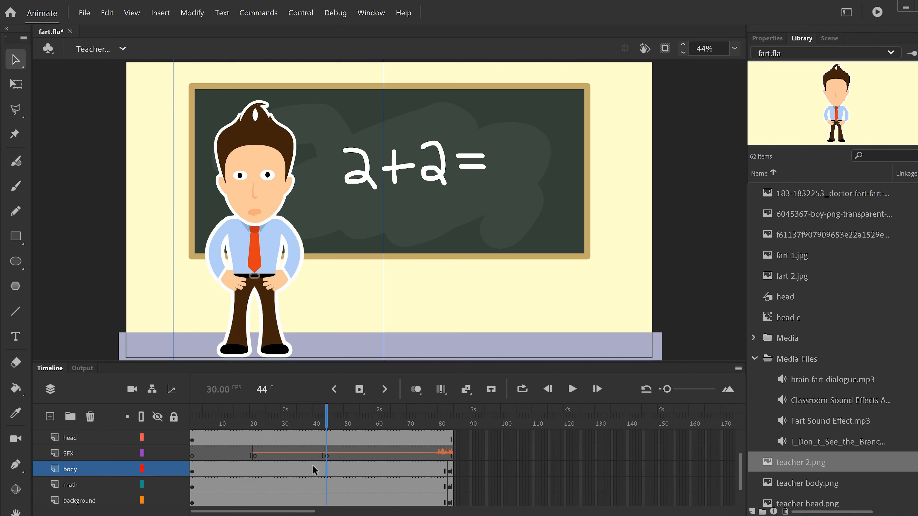
Add a layer directly above the body layer and name it SFX2
{"action": "left_click", "coordinate": [50, 417]}
{"action": "double_click", "coordinate": [96, 468]}
{"action": "type", "text": "SFX2"}
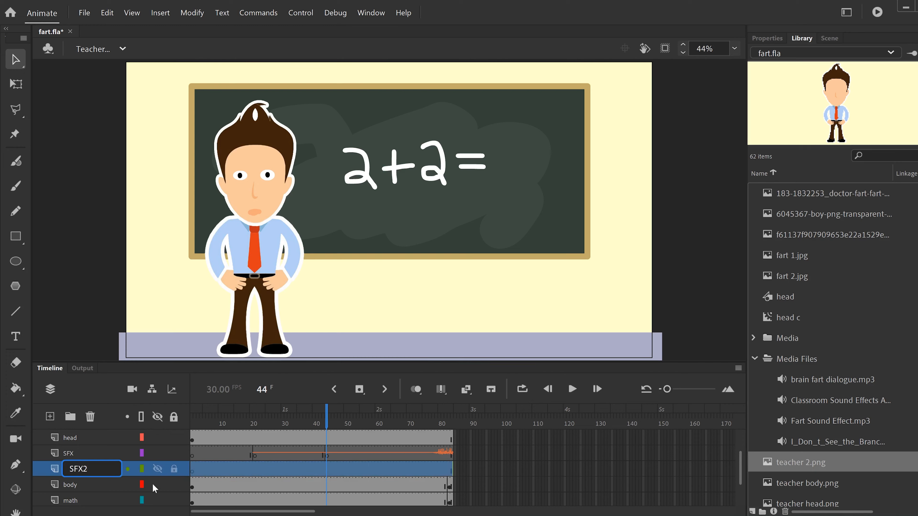
Insert a keyframe at frame 44 of the SFX2 layer and import Fart Sound Effect to the stage there
{"action": "left_click", "coordinate": [326, 472]}
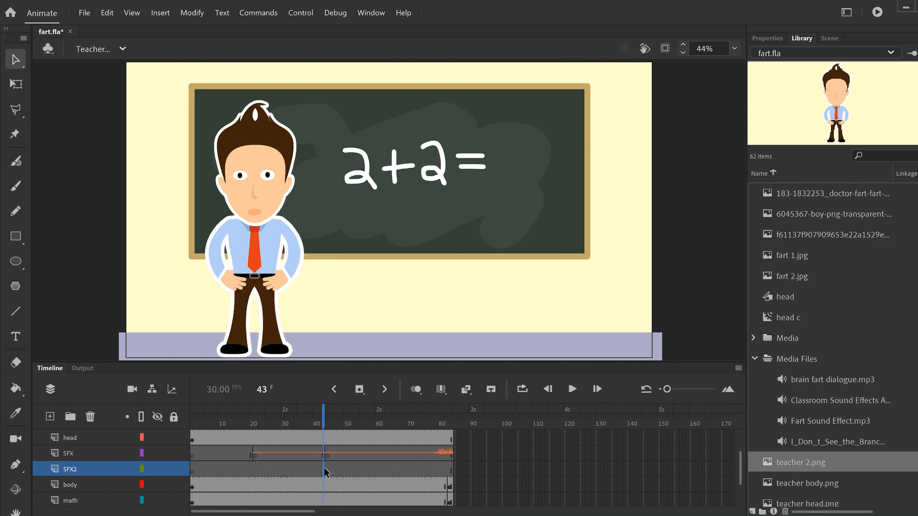
{"action": "left_click", "coordinate": [327, 469]}
{"action": "left_click", "coordinate": [358, 391]}
{"action": "left_click", "coordinate": [86, 13]}
{"action": "mouse_move", "coordinate": [211, 169]}
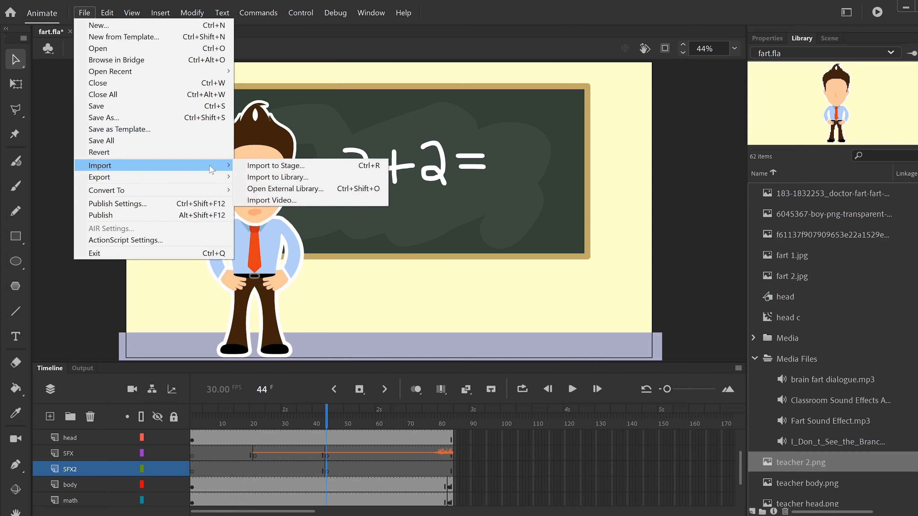
{"action": "left_click", "coordinate": [268, 167]}
{"action": "left_click", "coordinate": [150, 117]}
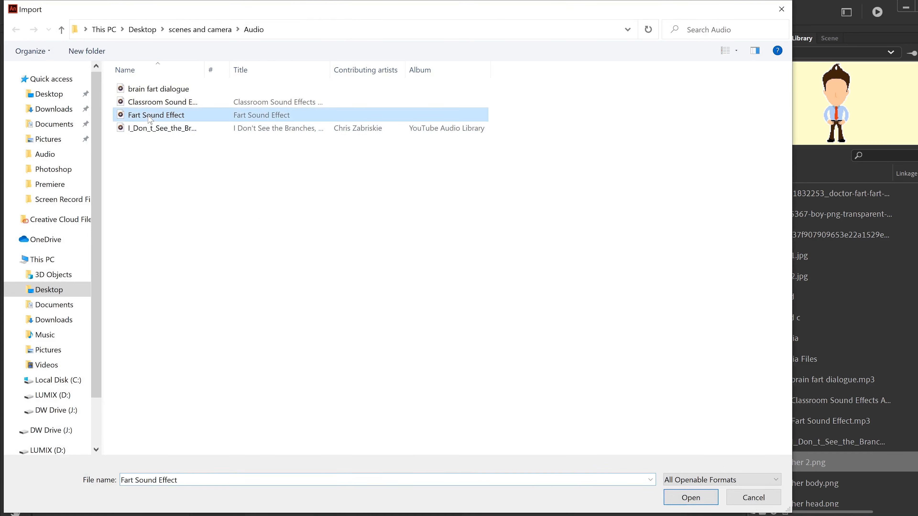
{"action": "double_click", "coordinate": [150, 116]}
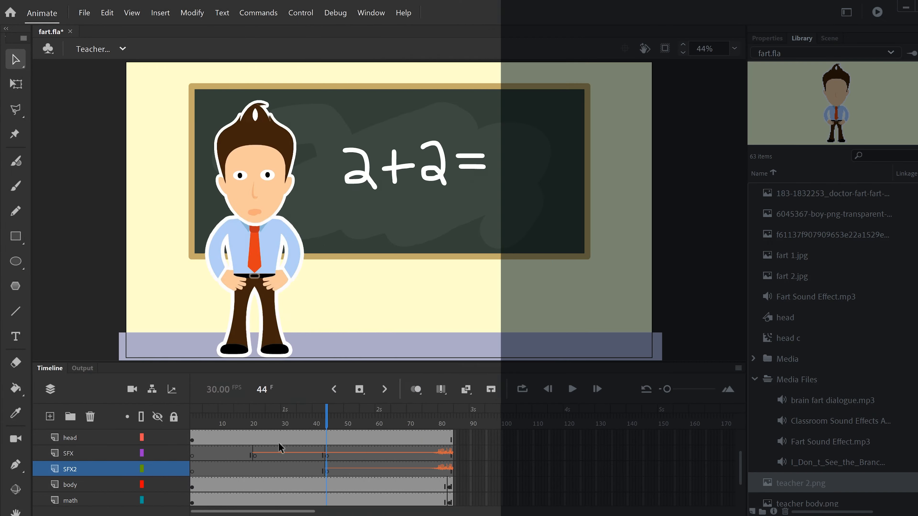
{"action": "left_click", "coordinate": [85, 14]}
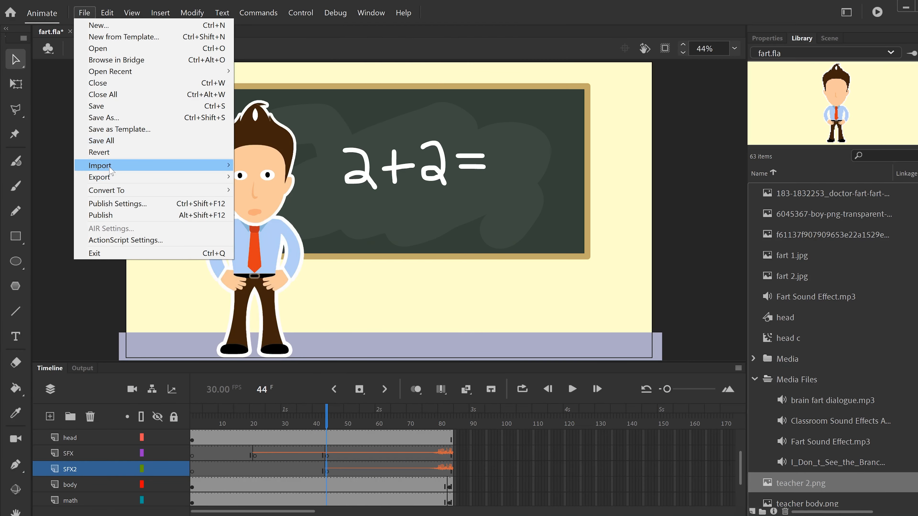
{"action": "mouse_move", "coordinate": [216, 165]}
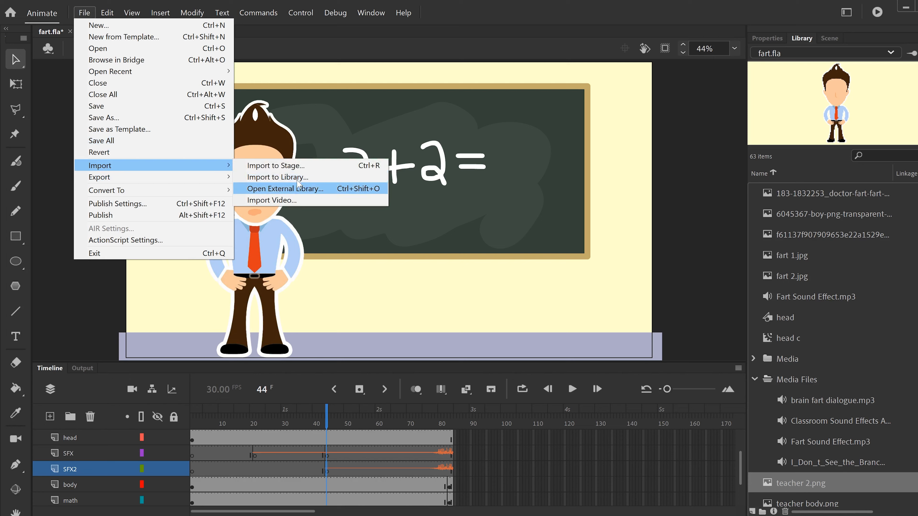
{"action": "left_click", "coordinate": [289, 177]}
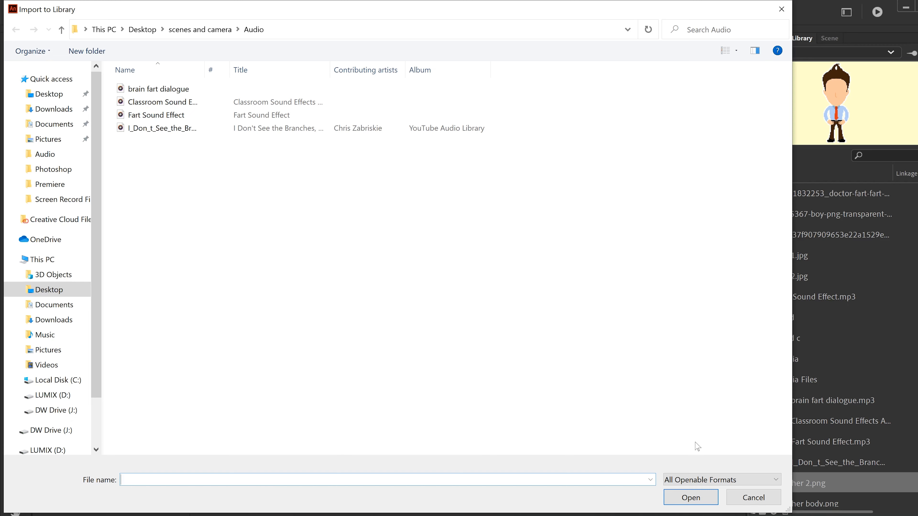
{"action": "left_click", "coordinate": [753, 497]}
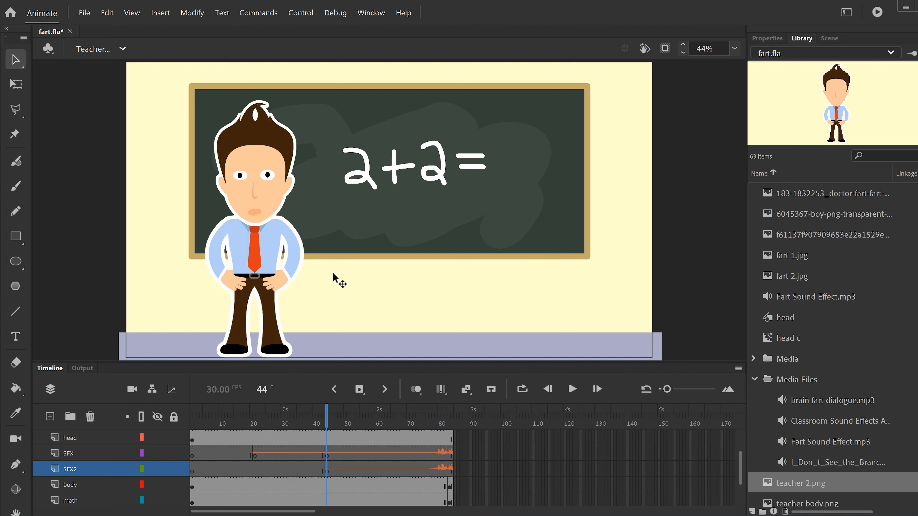
Open the Brain copy scene and scrub its timeline to frame 109
{"action": "left_click", "coordinate": [828, 39]}
{"action": "left_click", "coordinate": [777, 159]}
{"action": "left_click_drag", "start_coordinate": [223, 427], "coordinate": [529, 443]}
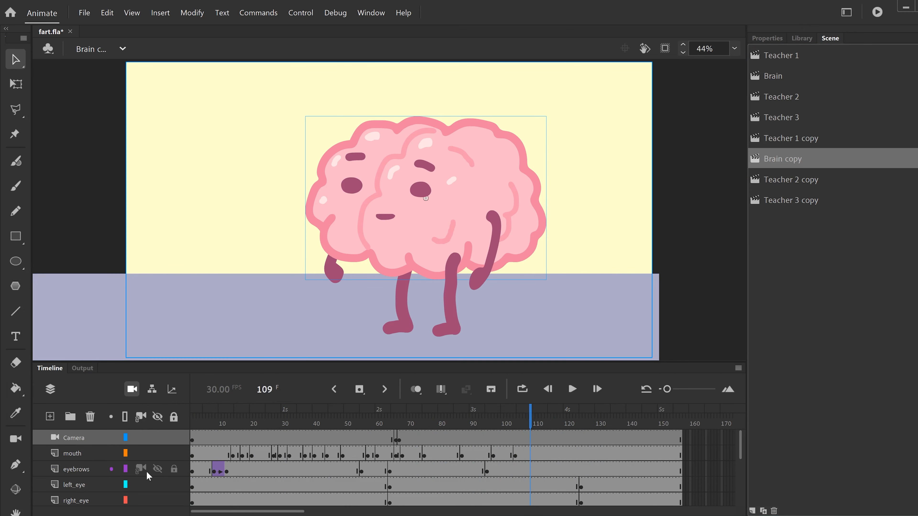
Add a layer directly above the fart layer and name it SFX
{"action": "scroll", "coordinate": [80, 478], "scroll_direction": "down", "scroll_amount": 5}
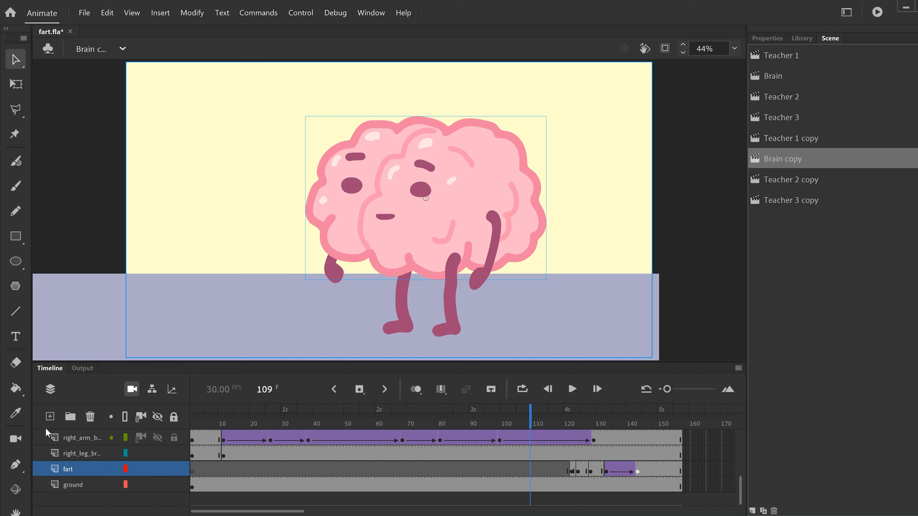
{"action": "left_click", "coordinate": [50, 418]}
{"action": "double_click", "coordinate": [96, 475]}
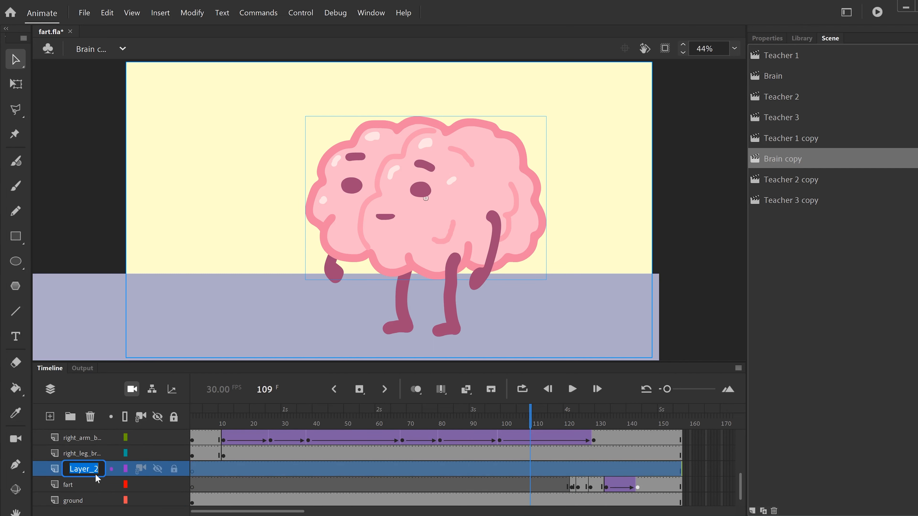
{"action": "type", "text": "SFX"}
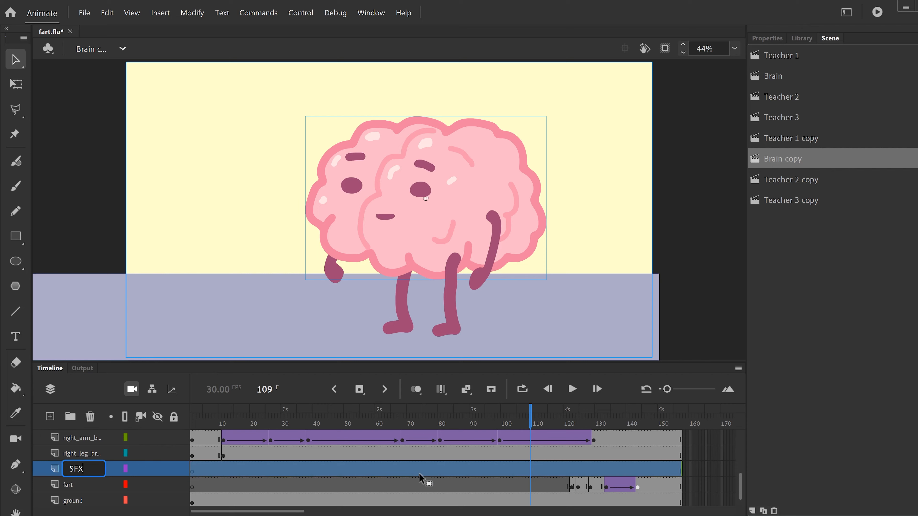
{"action": "left_click", "coordinate": [456, 466]}
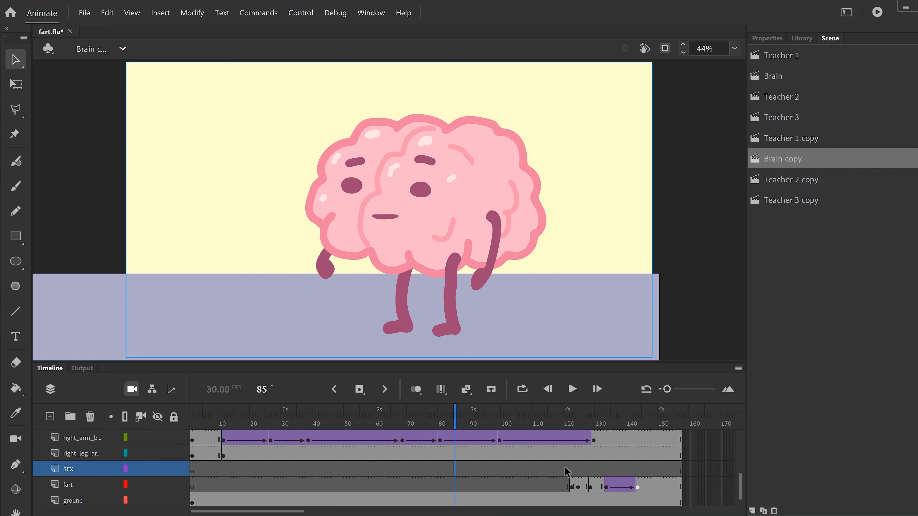
Insert a keyframe at frame 119 of the SFX layer and place Fart Sound Effect.mp3 from the library on the stage
{"action": "left_click_drag", "start_coordinate": [579, 426], "coordinate": [567, 458]}
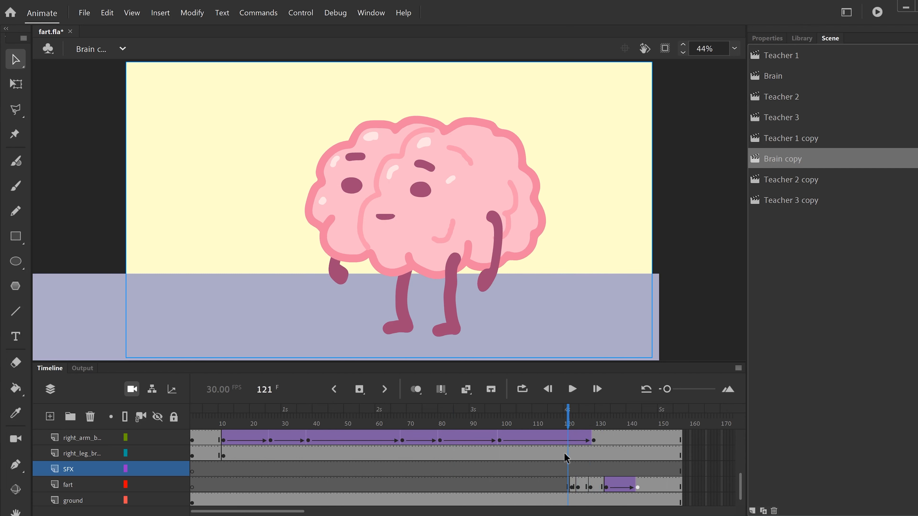
{"action": "left_click", "coordinate": [561, 468]}
{"action": "left_click", "coordinate": [358, 389]}
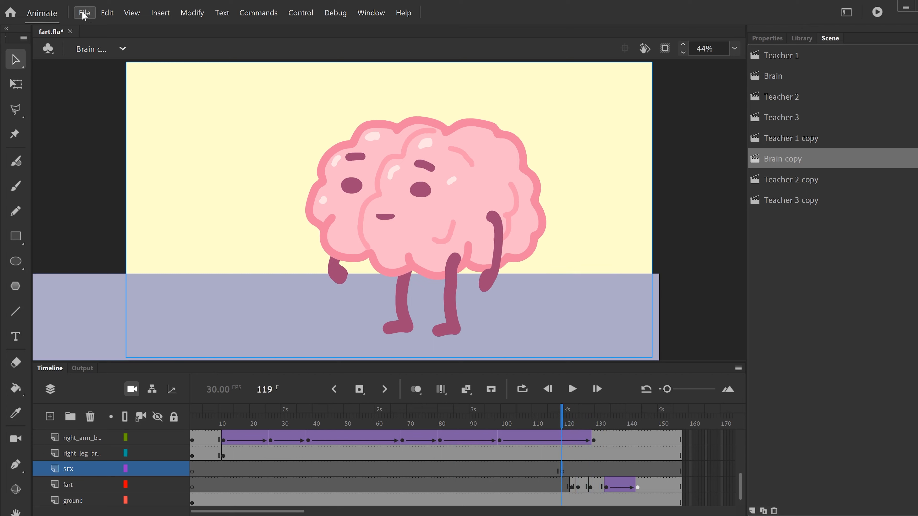
{"action": "left_click", "coordinate": [803, 40]}
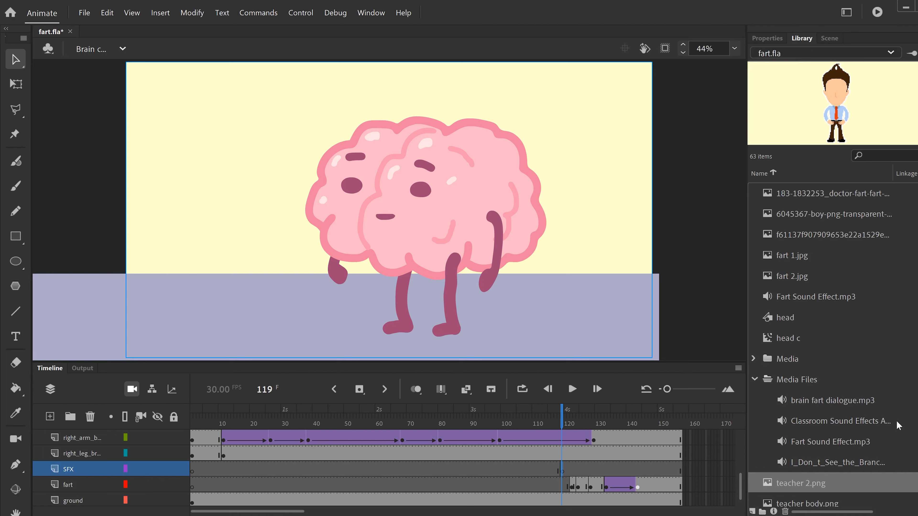
{"action": "left_click", "coordinate": [767, 294]}
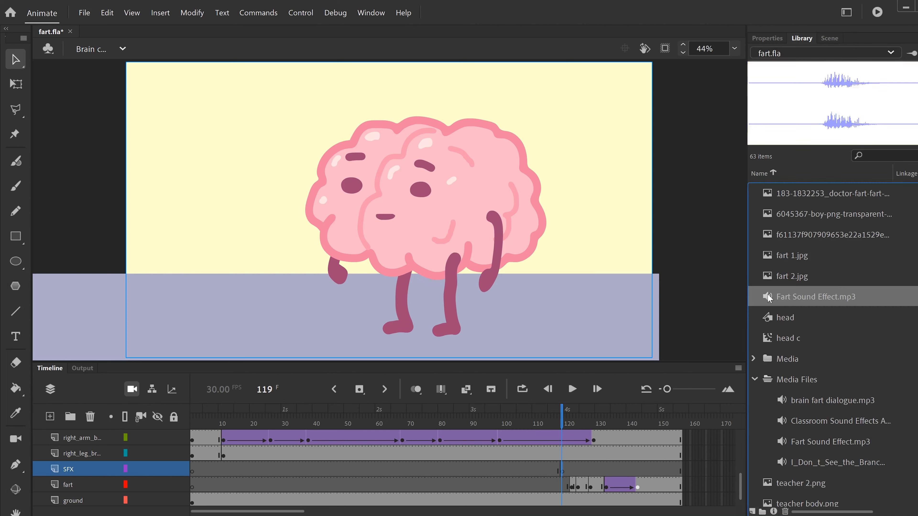
{"action": "left_click_drag", "start_coordinate": [767, 293], "coordinate": [443, 228]}
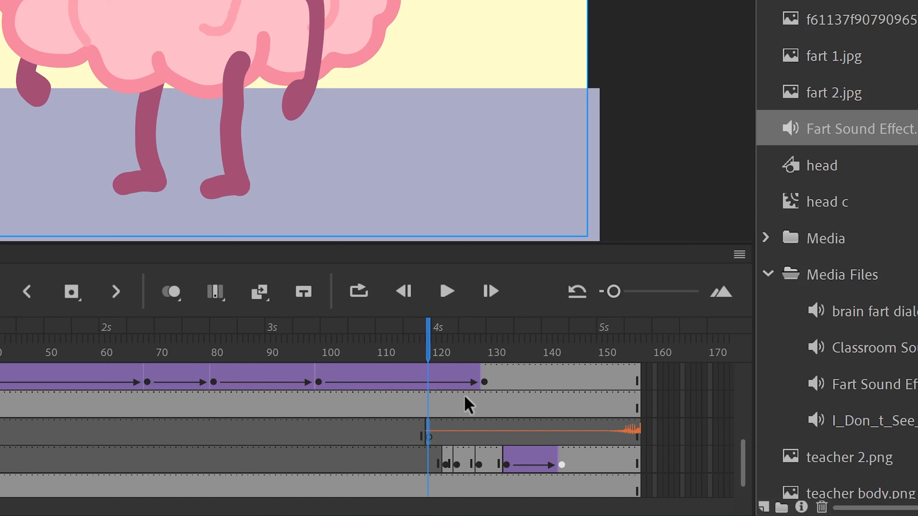
Move the sound's keyframe on the SFX layer back to frame 87, aligning the waveform with the start of the fart animation
{"action": "left_click_drag", "start_coordinate": [613, 292], "coordinate": [647, 291]}
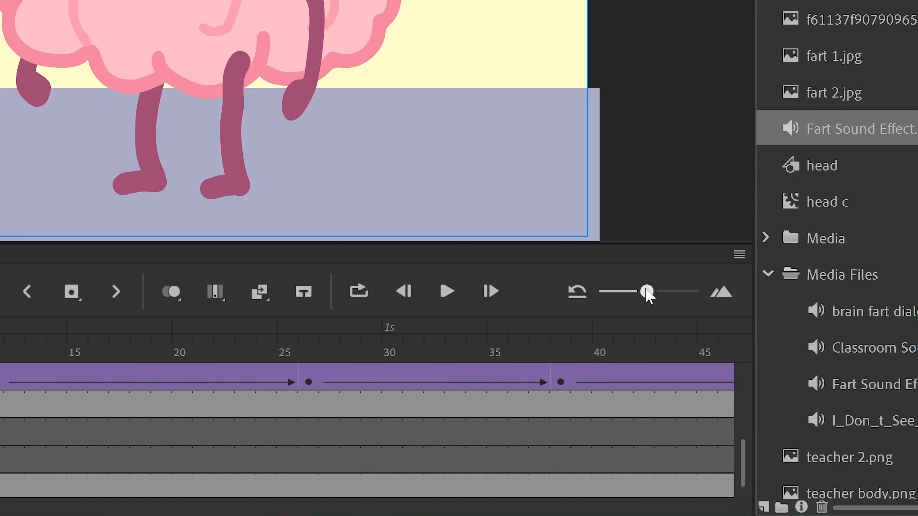
{"action": "scroll", "coordinate": [367, 376], "scroll_direction": "right", "scroll_amount": 5}
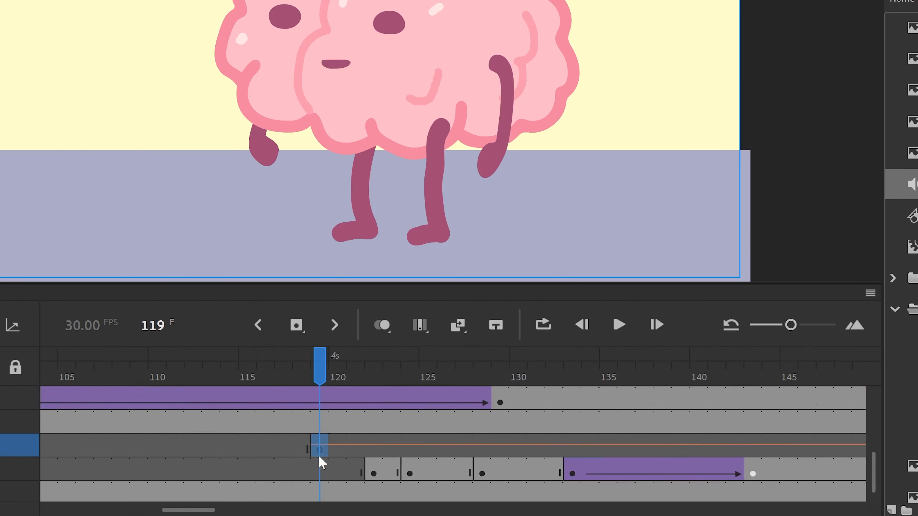
{"action": "left_click", "coordinate": [291, 450]}
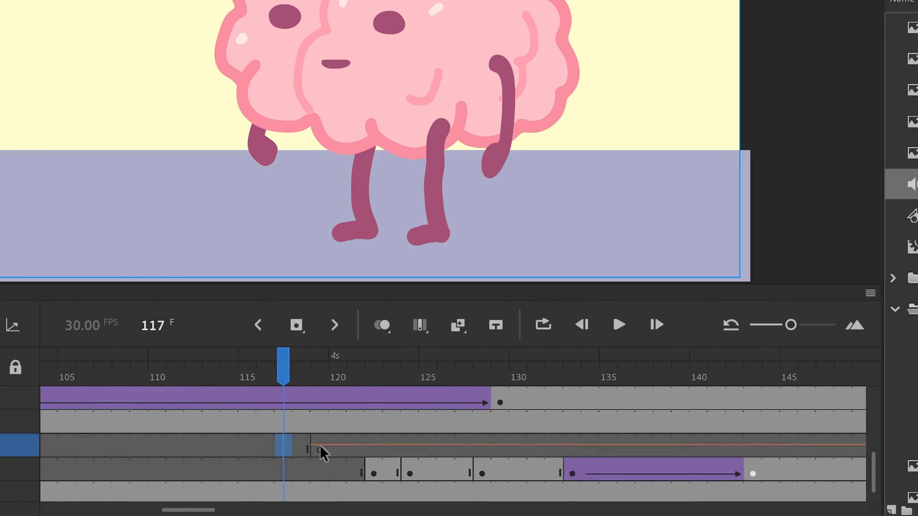
{"action": "left_click", "coordinate": [321, 453]}
{"action": "mouse_move", "coordinate": [321, 453]}
{"action": "left_mouse_down"}
{"action": "mouse_move", "coordinate": [184, 451]}
{"action": "mouse_move", "coordinate": [537, 443]}
{"action": "mouse_move", "coordinate": [250, 437]}
{"action": "mouse_move", "coordinate": [318, 445]}
{"action": "left_mouse_up"}
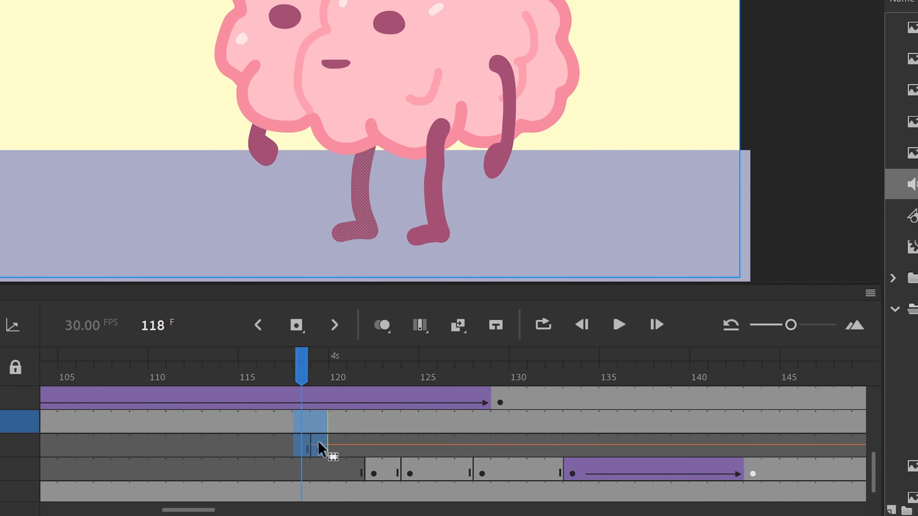
{"action": "left_click", "coordinate": [352, 450]}
{"action": "left_click", "coordinate": [322, 449]}
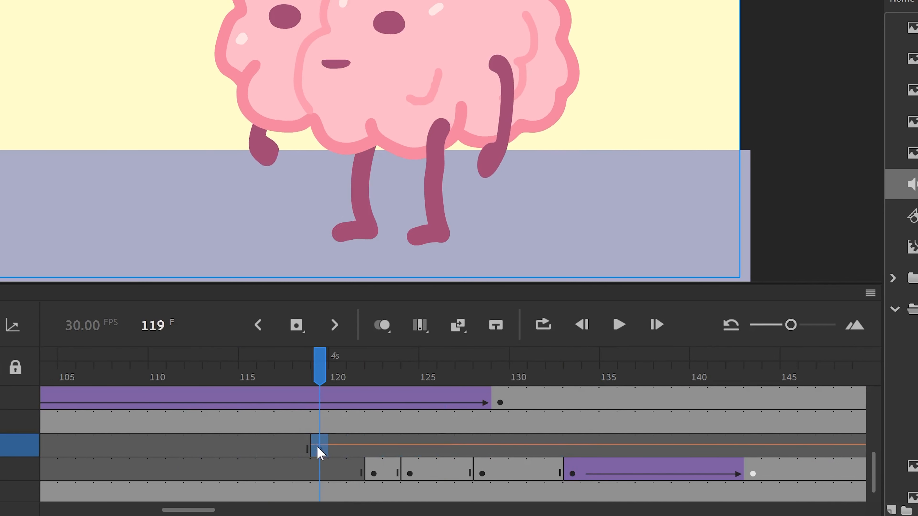
{"action": "left_click", "coordinate": [319, 446]}
{"action": "left_click_drag", "start_coordinate": [323, 449], "coordinate": [266, 448]}
{"action": "left_click_drag", "start_coordinate": [793, 326], "coordinate": [775, 327]}
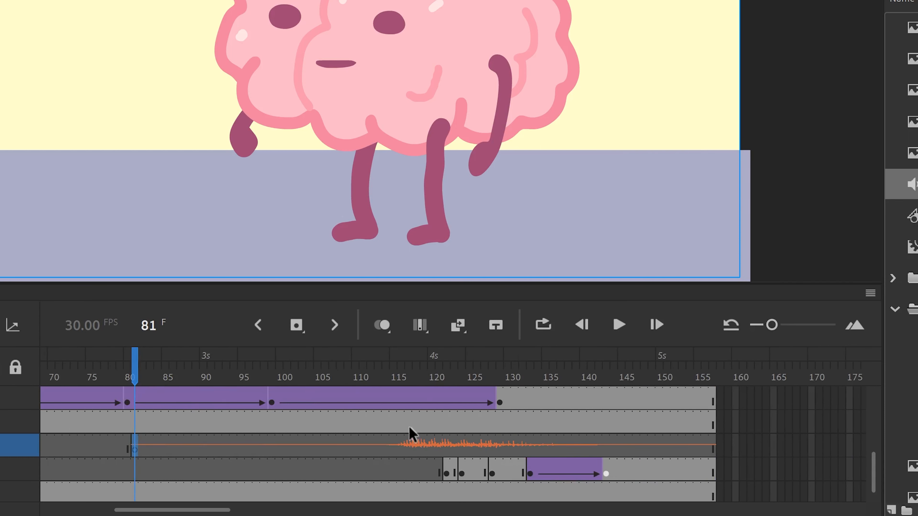
{"action": "left_click", "coordinate": [134, 448]}
{"action": "left_click_drag", "start_coordinate": [158, 447], "coordinate": [181, 454]}
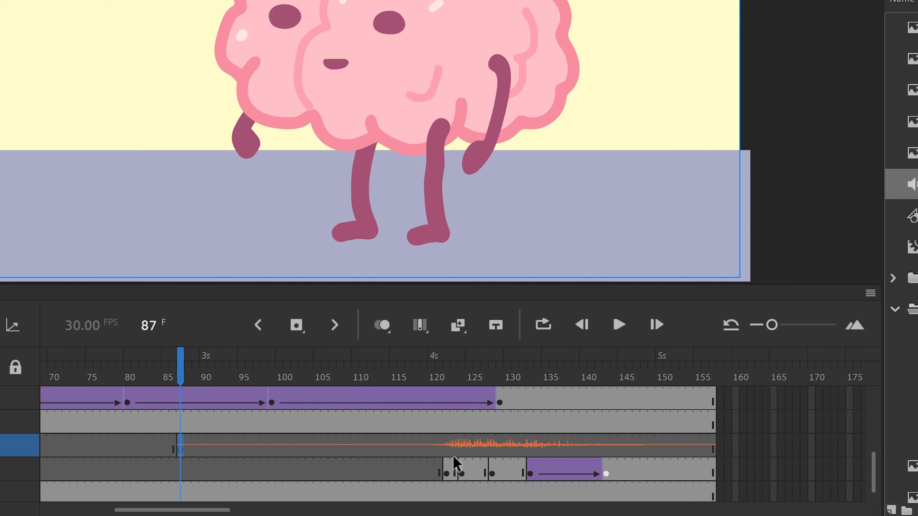
Play the scene from frame 104 and again from frame 102 to check the sound's timing against the fart animation
{"action": "left_click", "coordinate": [314, 383]}
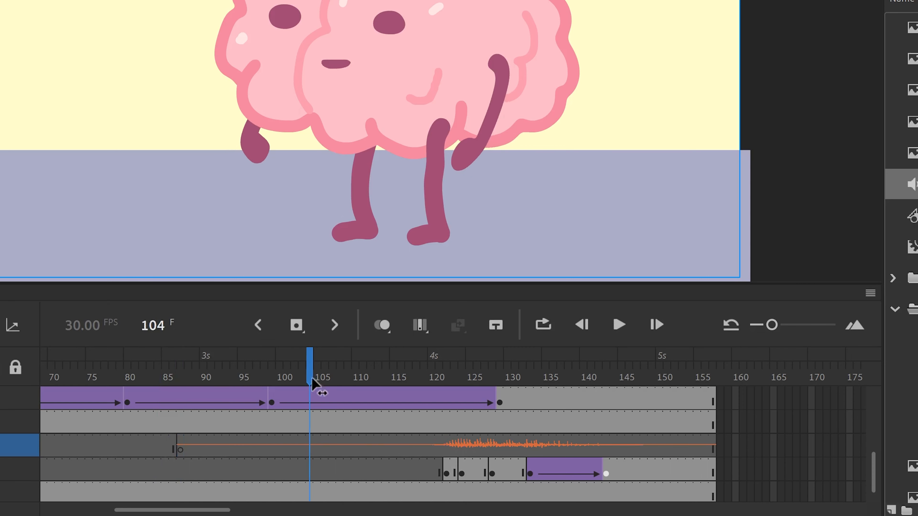
{"action": "left_click", "coordinate": [617, 325]}
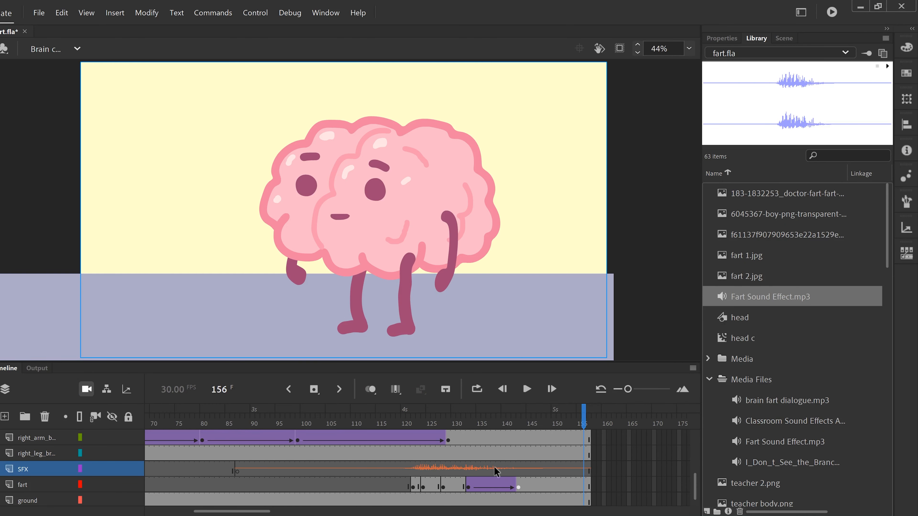
{"action": "left_click_drag", "start_coordinate": [361, 424], "coordinate": [313, 428]}
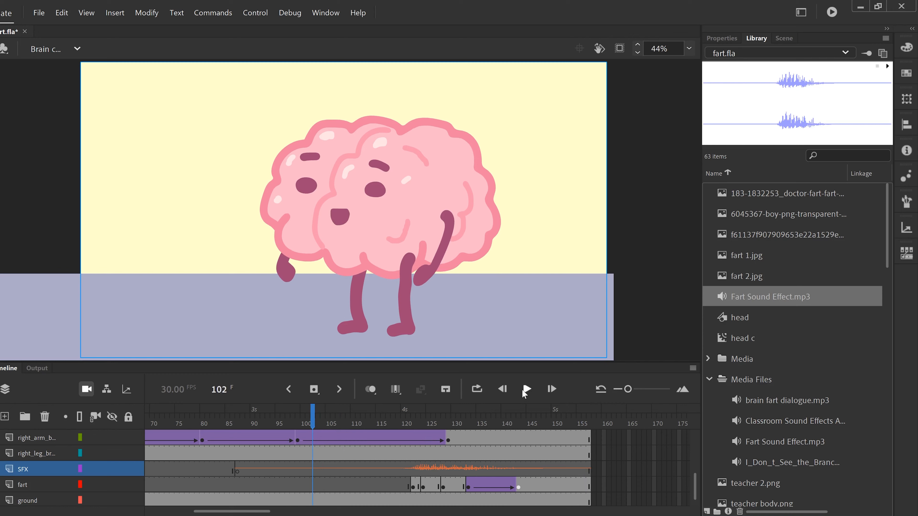
{"action": "left_click", "coordinate": [526, 389]}
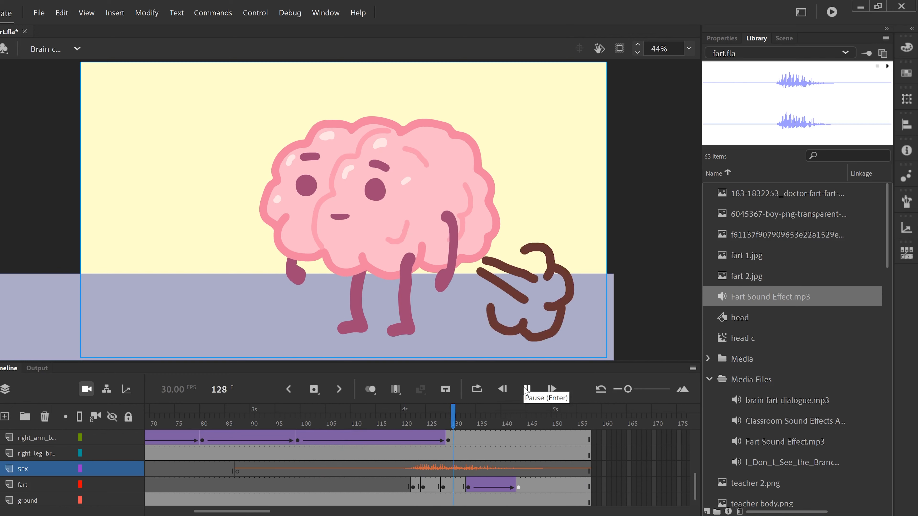
{"action": "left_click", "coordinate": [527, 389]}
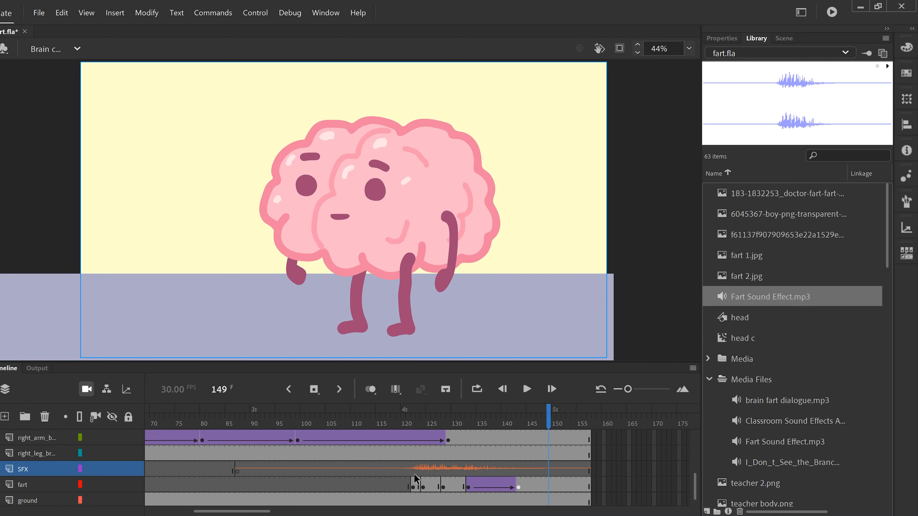
Set the sync of Fart Sound Effect.mp3 on the SFX layer to Stream
{"action": "left_click", "coordinate": [721, 38]}
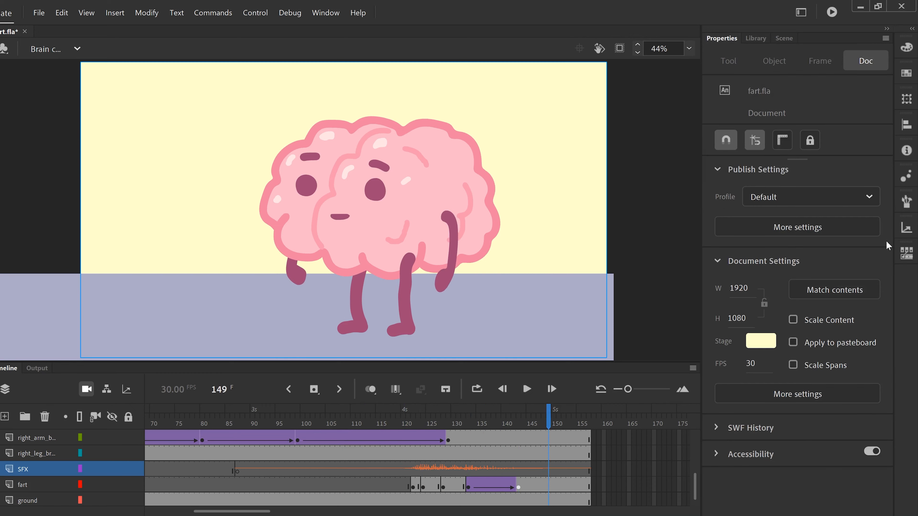
{"action": "left_click", "coordinate": [400, 469]}
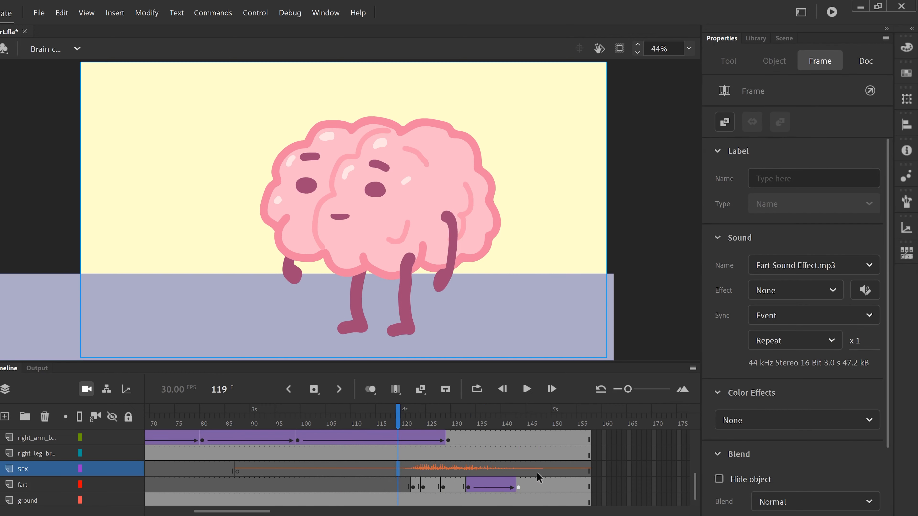
{"action": "left_click_drag", "start_coordinate": [360, 423], "coordinate": [395, 442]}
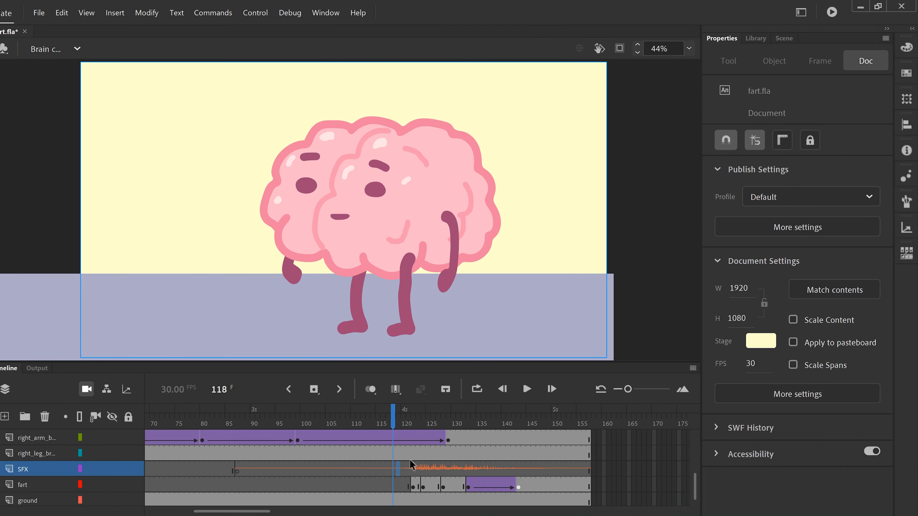
{"action": "left_click", "coordinate": [438, 469]}
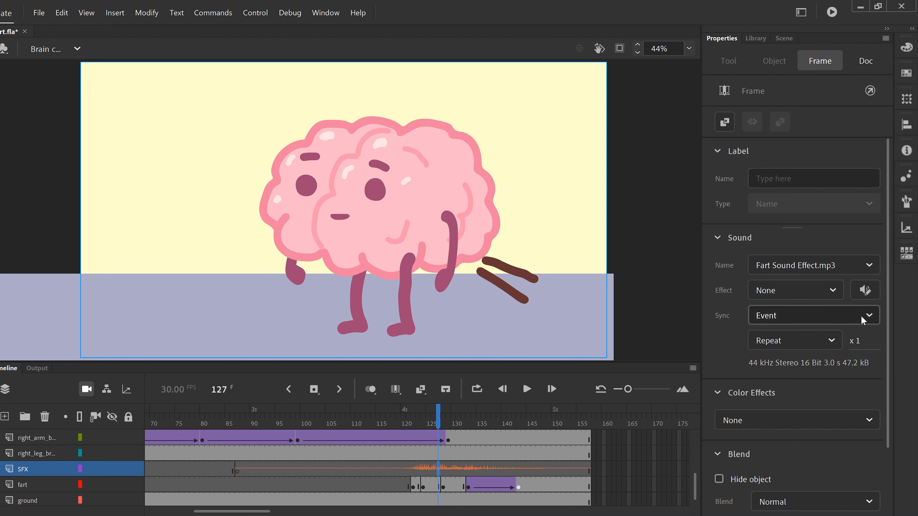
{"action": "left_click", "coordinate": [869, 317]}
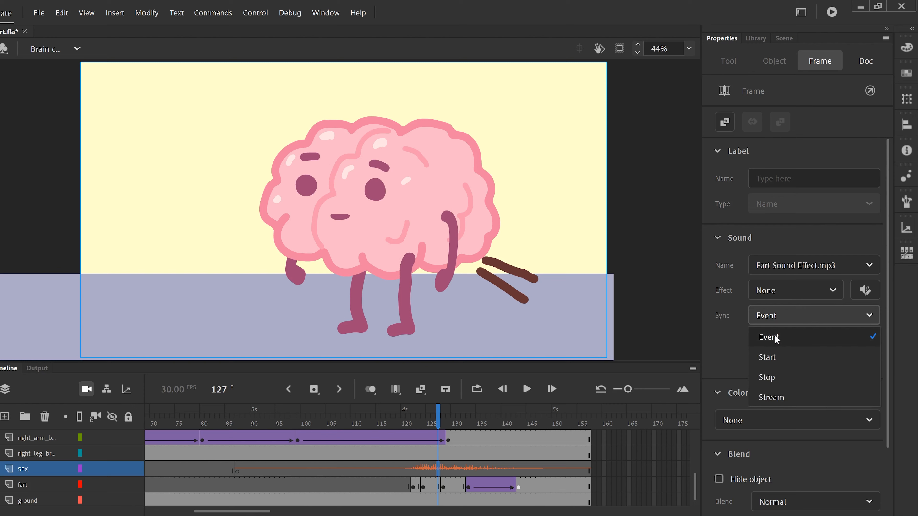
{"action": "left_click", "coordinate": [771, 398]}
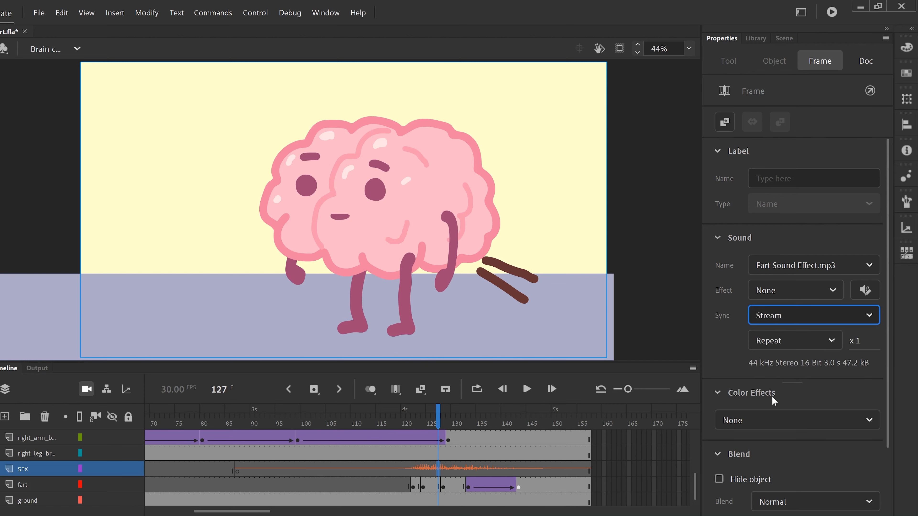
Play the scene from before the fart animation and scrub around frames 120 and 121 to check the streamed sound
{"action": "left_click_drag", "start_coordinate": [431, 427], "coordinate": [322, 428]}
{"action": "left_click", "coordinate": [526, 389]}
{"action": "left_click", "coordinate": [528, 415]}
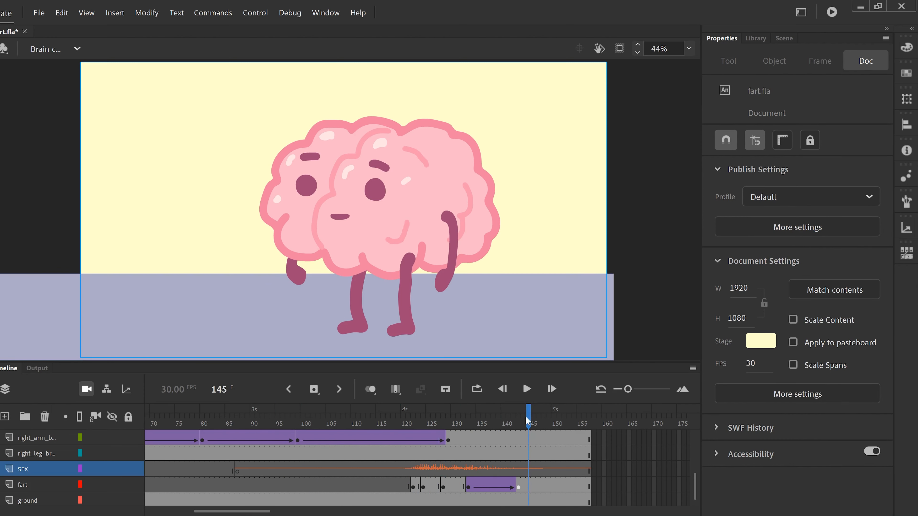
{"action": "mouse_move", "coordinate": [419, 425]}
{"action": "left_mouse_down"}
{"action": "mouse_move", "coordinate": [397, 424]}
{"action": "mouse_move", "coordinate": [418, 423]}
{"action": "mouse_move", "coordinate": [408, 423]}
{"action": "left_mouse_up"}
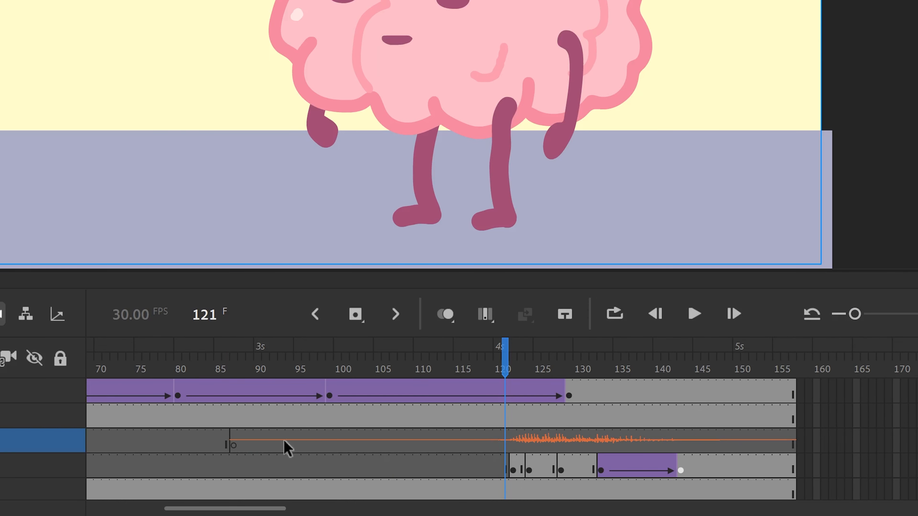
{"action": "mouse_move", "coordinate": [503, 363]}
{"action": "left_mouse_down"}
{"action": "mouse_move", "coordinate": [513, 367]}
{"action": "mouse_move", "coordinate": [494, 359]}
{"action": "left_mouse_up"}
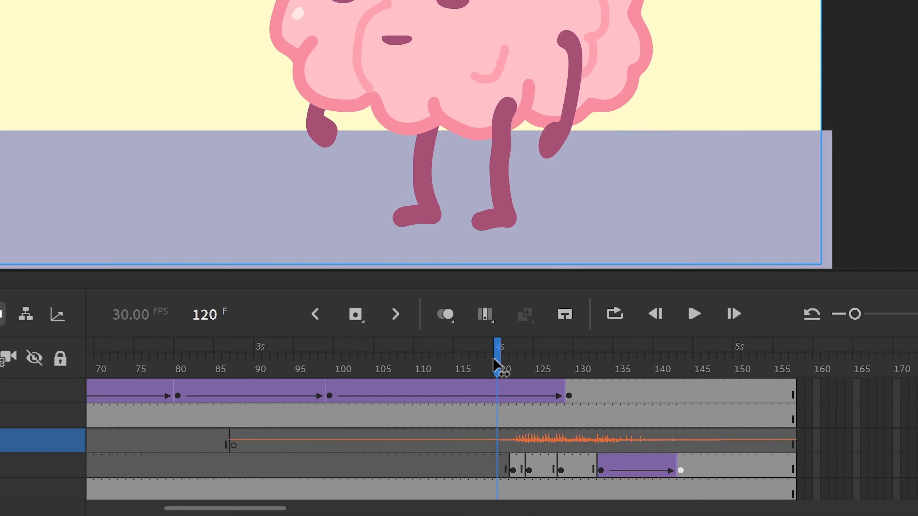
Split the fart sound's audio at frame 121 on the SFX layer, just before its audible waveform begins
{"action": "left_click", "coordinate": [497, 442]}
{"action": "left_click", "coordinate": [504, 449]}
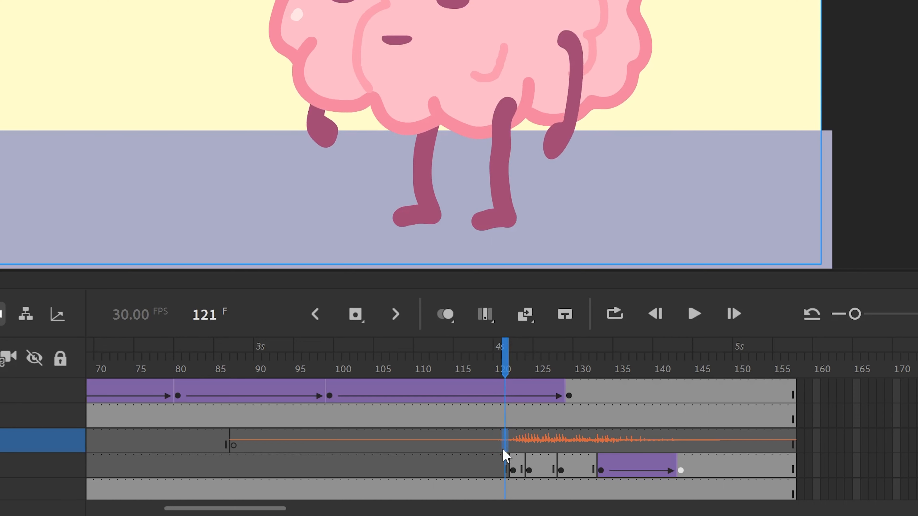
{"action": "right_click", "coordinate": [505, 447]}
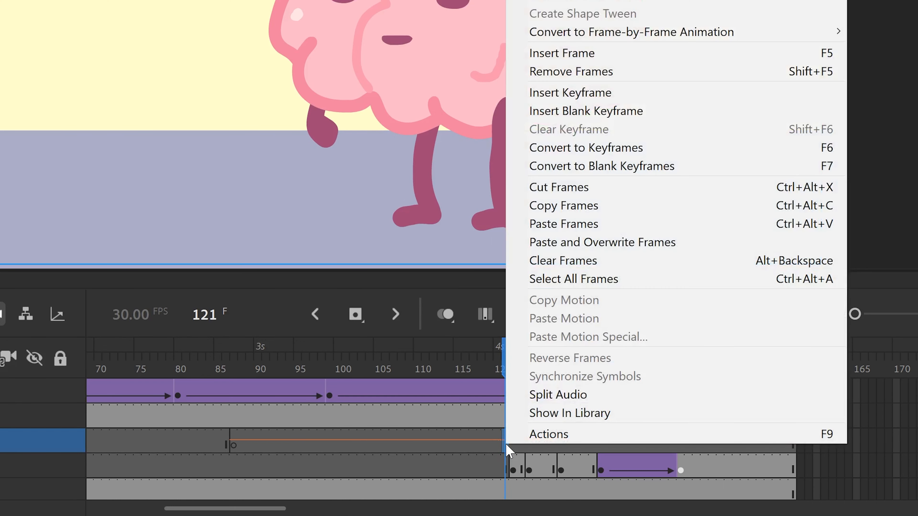
{"action": "left_click", "coordinate": [567, 396]}
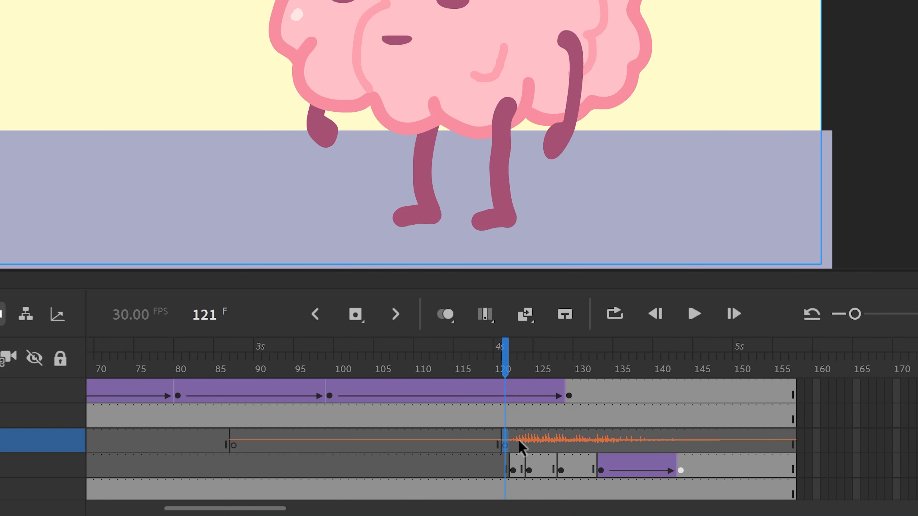
Remove the silent lead-in frames 87 to 120 from the SFX layer
{"action": "left_click_drag", "start_coordinate": [498, 444], "coordinate": [237, 449]}
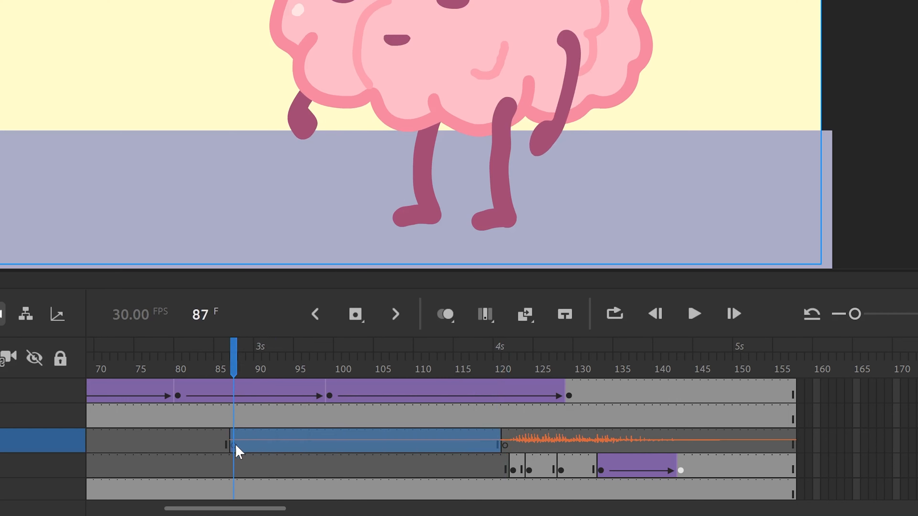
{"action": "right_click", "coordinate": [261, 446]}
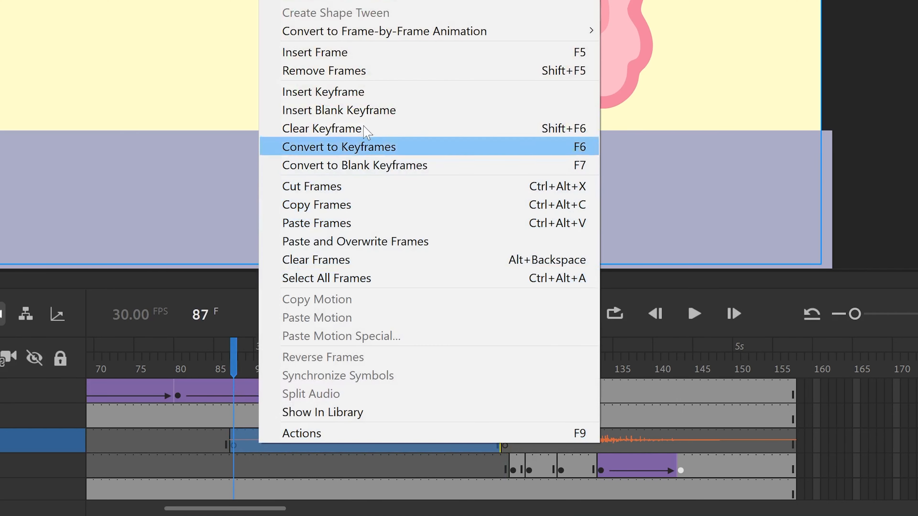
{"action": "left_click", "coordinate": [342, 71]}
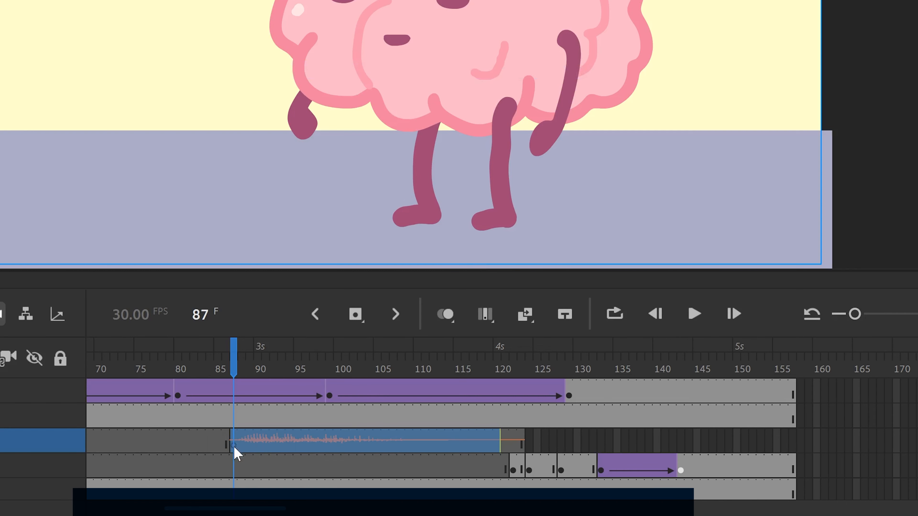
Move the trimmed sound's keyframe to frame 122, where the fart animation starts, and extend its span to frame 157
{"action": "left_click", "coordinate": [235, 448]}
{"action": "left_click", "coordinate": [234, 445]}
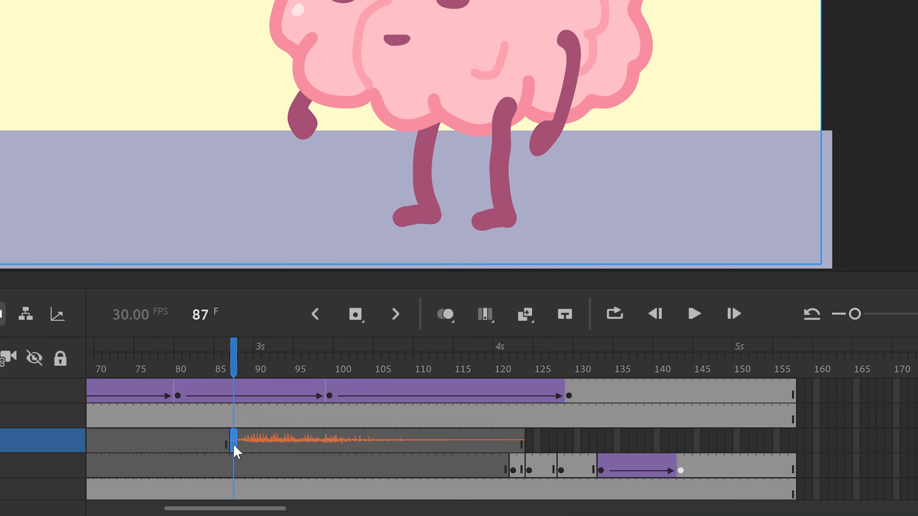
{"action": "left_click_drag", "start_coordinate": [233, 445], "coordinate": [513, 441]}
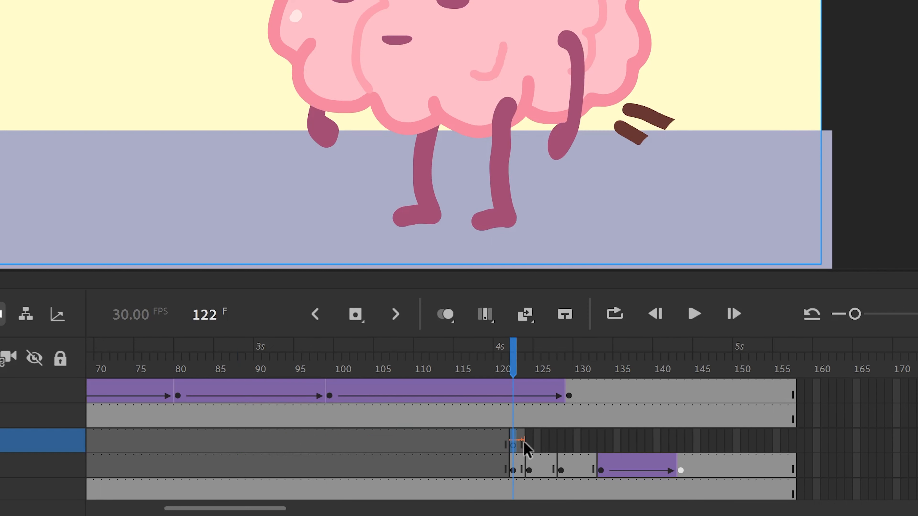
{"action": "left_click", "coordinate": [522, 447]}
{"action": "left_click_drag", "start_coordinate": [522, 448], "coordinate": [784, 454]}
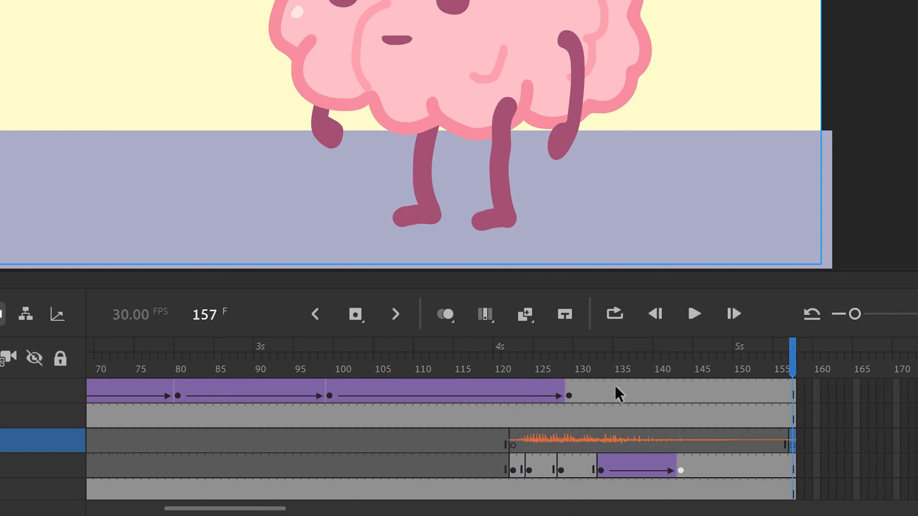
Play the scene from frame 114 to check the trimmed sound against the fart animation
{"action": "left_click", "coordinate": [448, 365]}
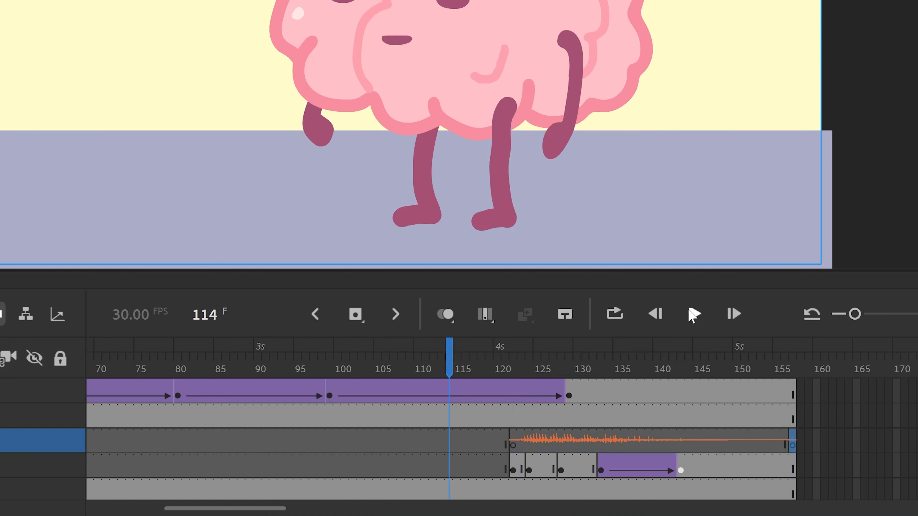
{"action": "left_click", "coordinate": [693, 314]}
{"action": "left_click", "coordinate": [693, 314]}
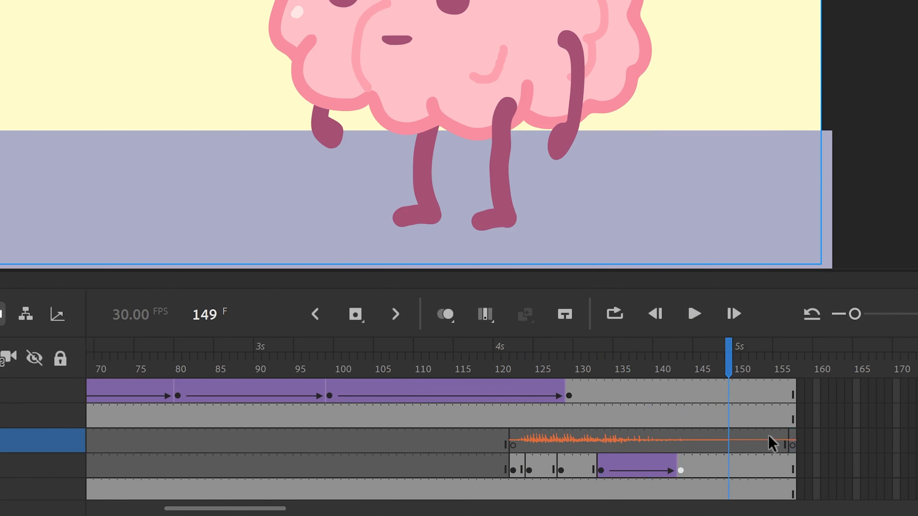
Trim the sound's silent tail by removing frames 148 to 157 from the SFX layer
{"action": "left_click_drag", "start_coordinate": [793, 445], "coordinate": [720, 445]}
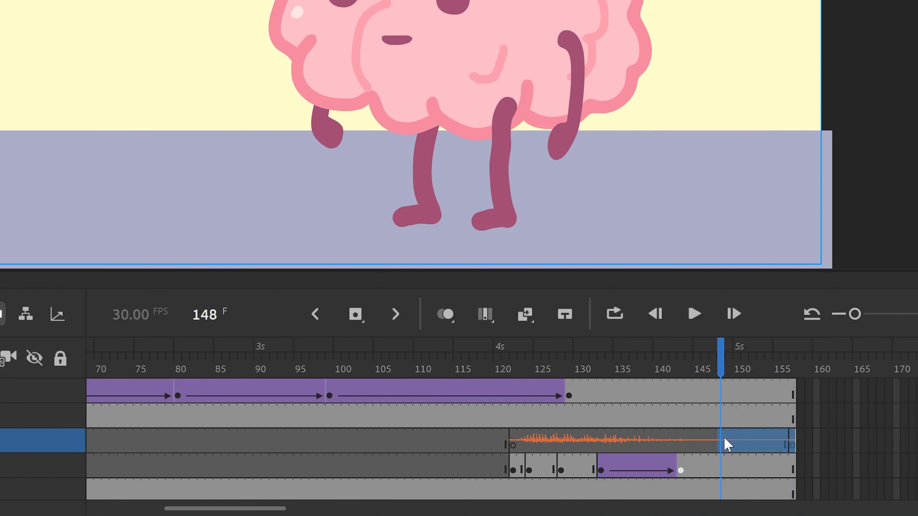
{"action": "right_click", "coordinate": [739, 447]}
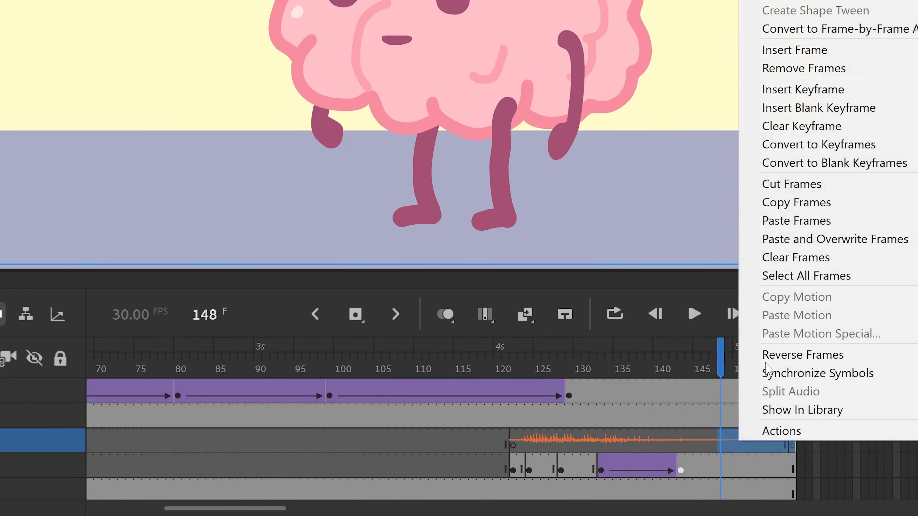
{"action": "left_click", "coordinate": [828, 69]}
{"action": "left_click", "coordinate": [818, 440]}
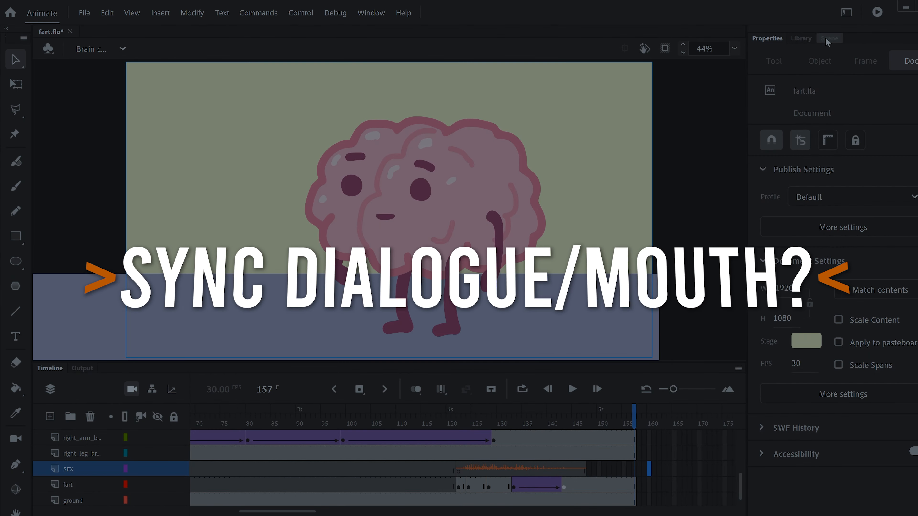
Open the Teacher 2 copy and Teacher 3 copy scenes and scrub through the teacher's mouth animation in Teacher 3 copy
{"action": "left_click", "coordinate": [830, 38]}
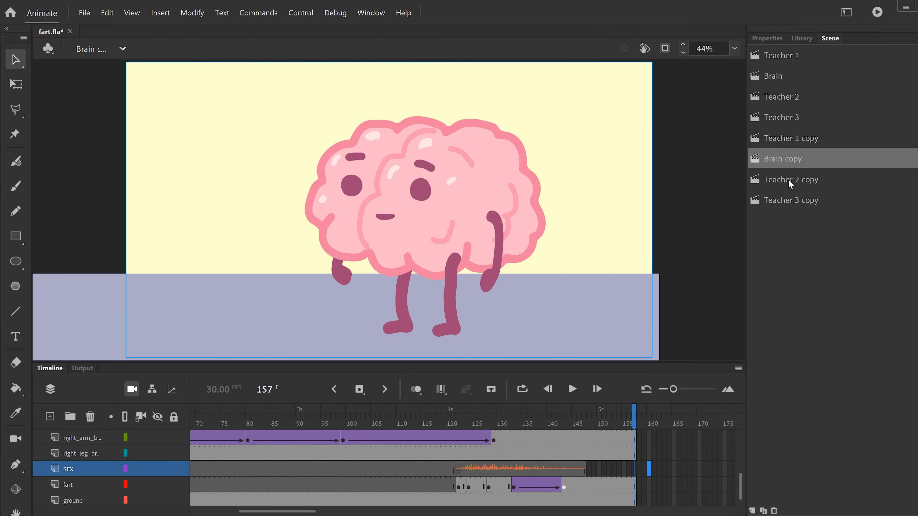
{"action": "left_click", "coordinate": [790, 181]}
{"action": "left_click_drag", "start_coordinate": [256, 421], "coordinate": [5, 423]}
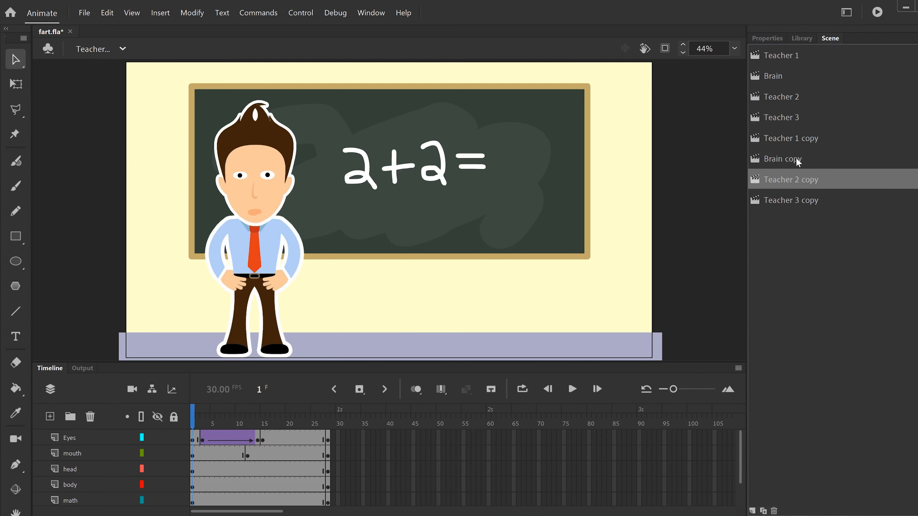
{"action": "left_click", "coordinate": [778, 201]}
{"action": "mouse_move", "coordinate": [255, 428]}
{"action": "left_mouse_down"}
{"action": "mouse_move", "coordinate": [197, 427]}
{"action": "mouse_move", "coordinate": [347, 433]}
{"action": "mouse_move", "coordinate": [264, 433]}
{"action": "left_mouse_up"}
{"action": "left_click_drag", "start_coordinate": [303, 512], "coordinate": [229, 508]}
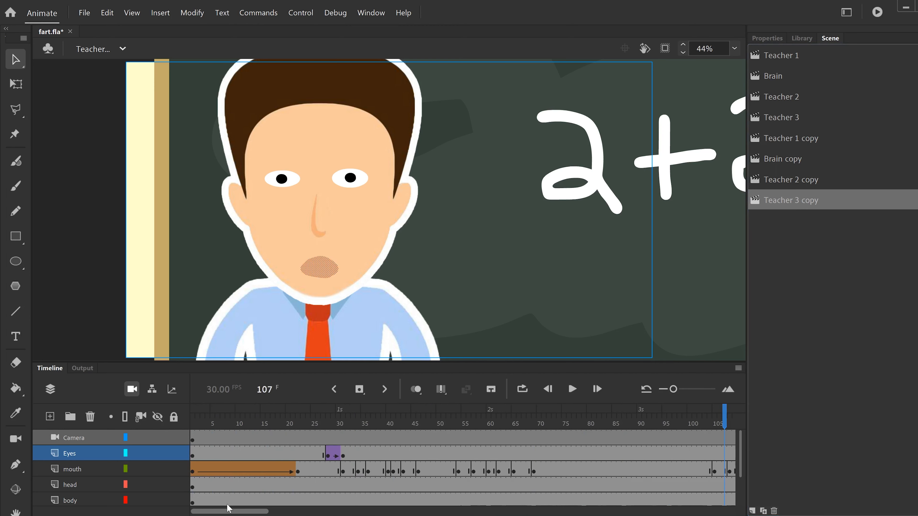
{"action": "left_click_drag", "start_coordinate": [672, 389], "coordinate": [657, 394]}
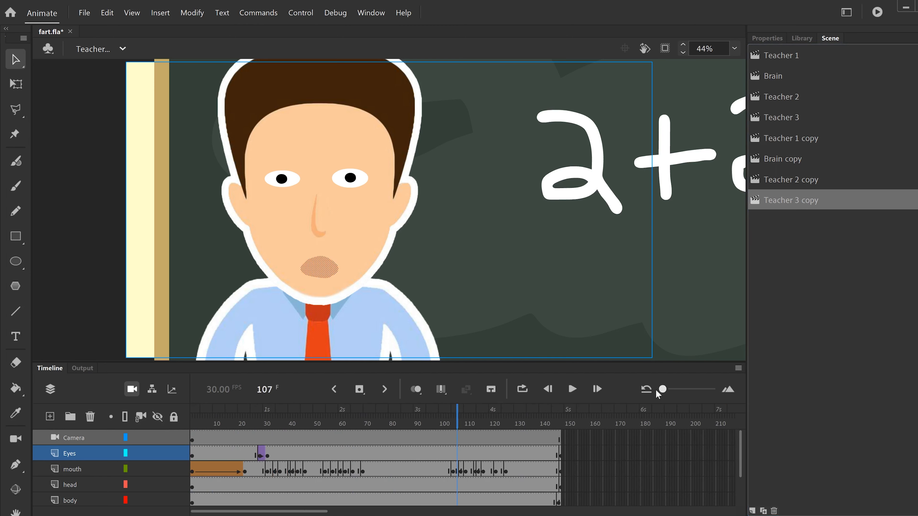
{"action": "left_click_drag", "start_coordinate": [249, 432], "coordinate": [508, 432]}
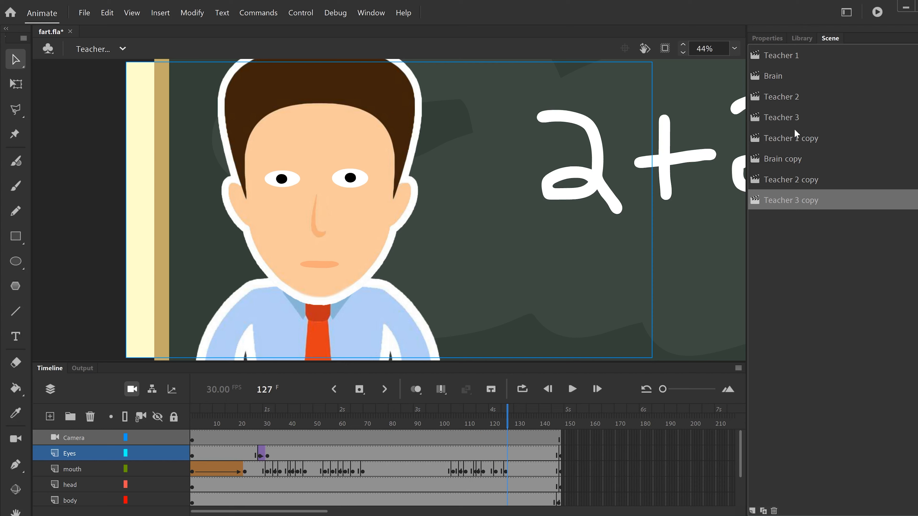
Open the Teacher 3 scene and play it from frame 26 to check the mouth animation against the Voices layer
{"action": "left_click", "coordinate": [779, 118]}
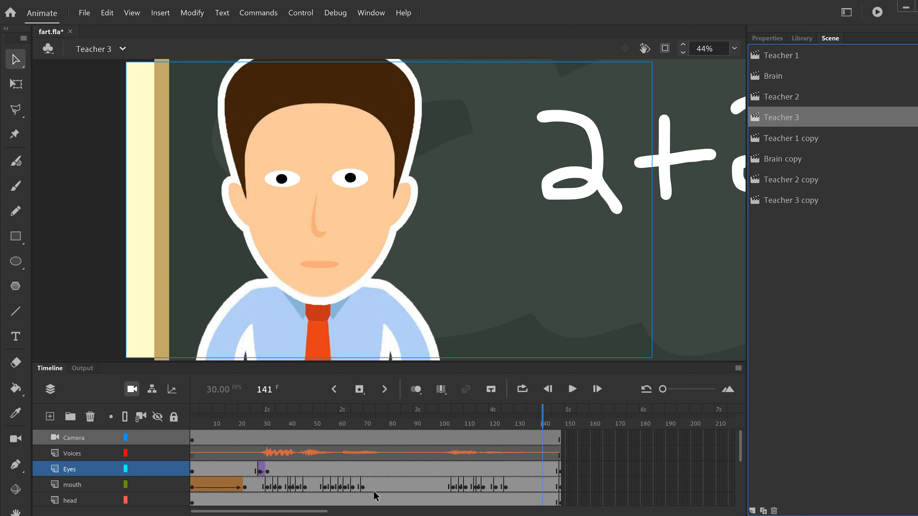
{"action": "left_click_drag", "start_coordinate": [208, 424], "coordinate": [254, 437]}
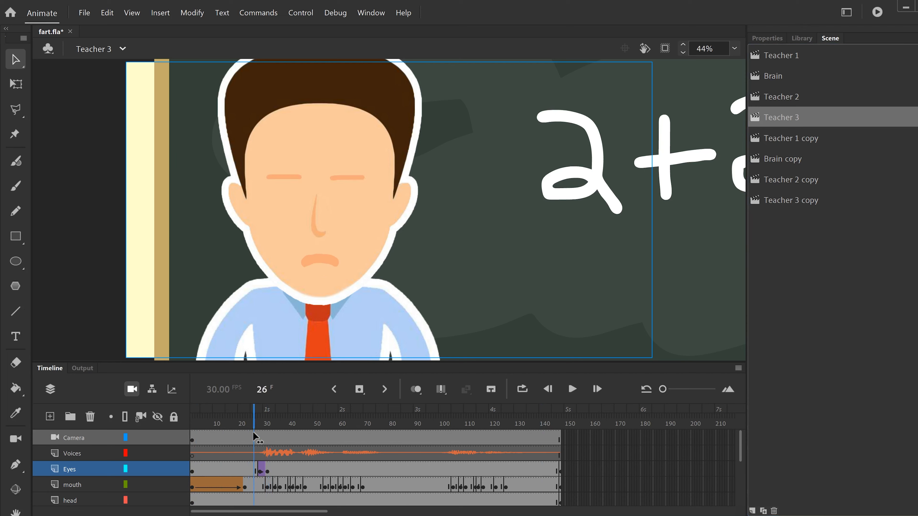
{"action": "left_click", "coordinate": [572, 389]}
{"action": "left_click", "coordinate": [572, 389]}
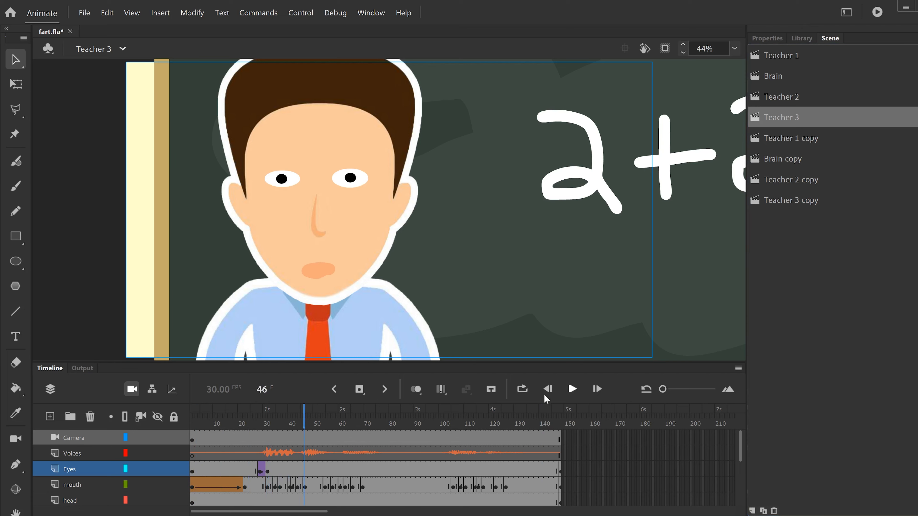
Hide the mouth layer and play the Teacher 3 scene from near its start to hear the dialogue without mouth movement
{"action": "left_click", "coordinate": [158, 484]}
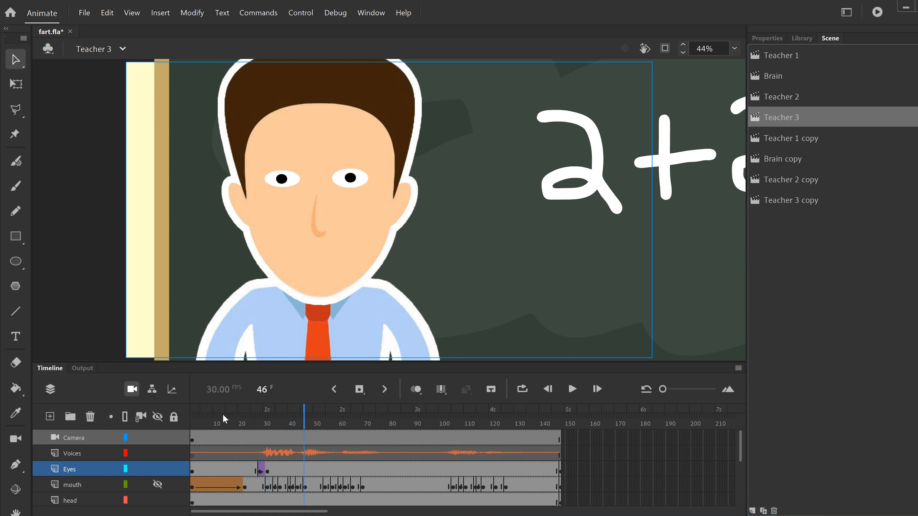
{"action": "left_click", "coordinate": [224, 424]}
{"action": "left_click", "coordinate": [572, 389]}
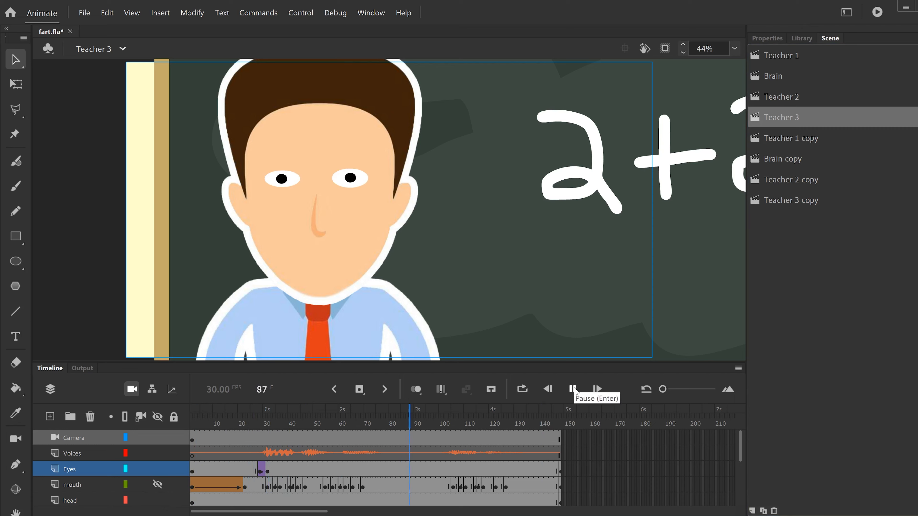
{"action": "left_click", "coordinate": [573, 390]}
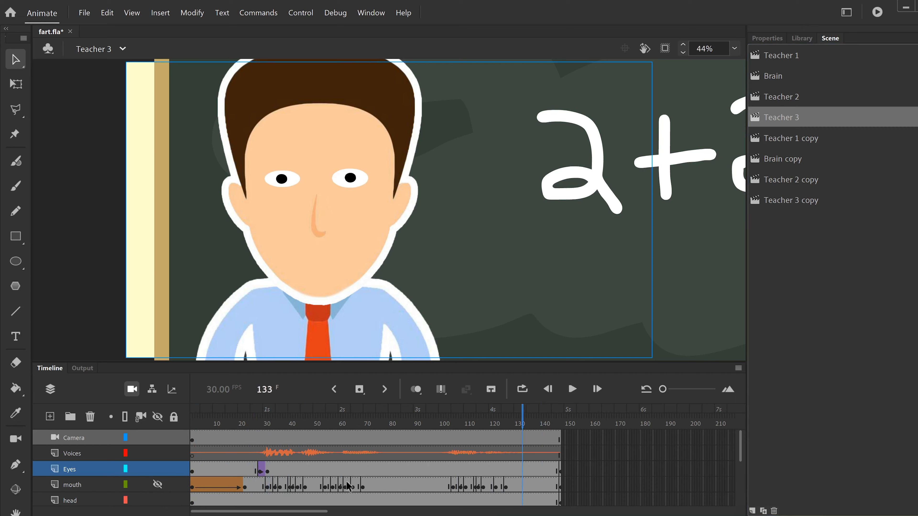
Examine the mouth layer's keyframes against the Voices waveform by scrubbing and checking individual mouth shapes in the Teacher 3 scene
{"action": "left_click_drag", "start_coordinate": [259, 422], "coordinate": [281, 488]}
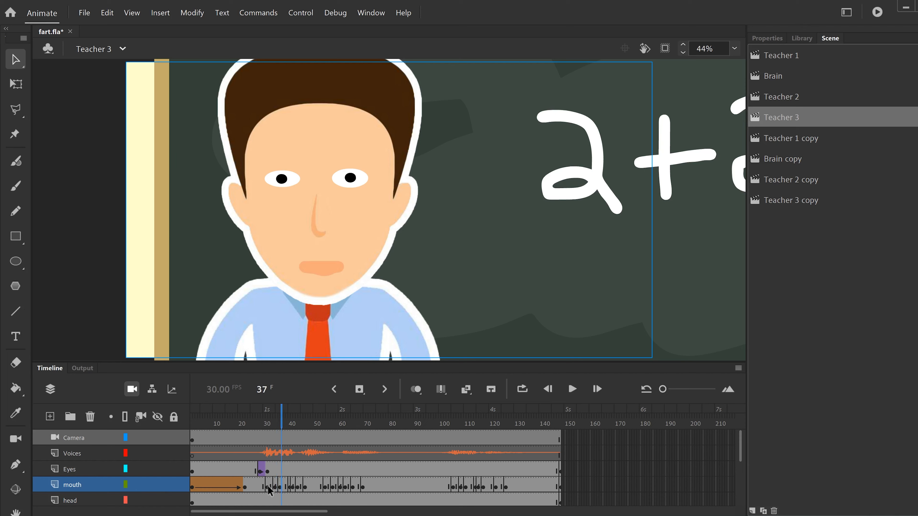
{"action": "left_click", "coordinate": [268, 487]}
{"action": "left_click", "coordinate": [280, 486]}
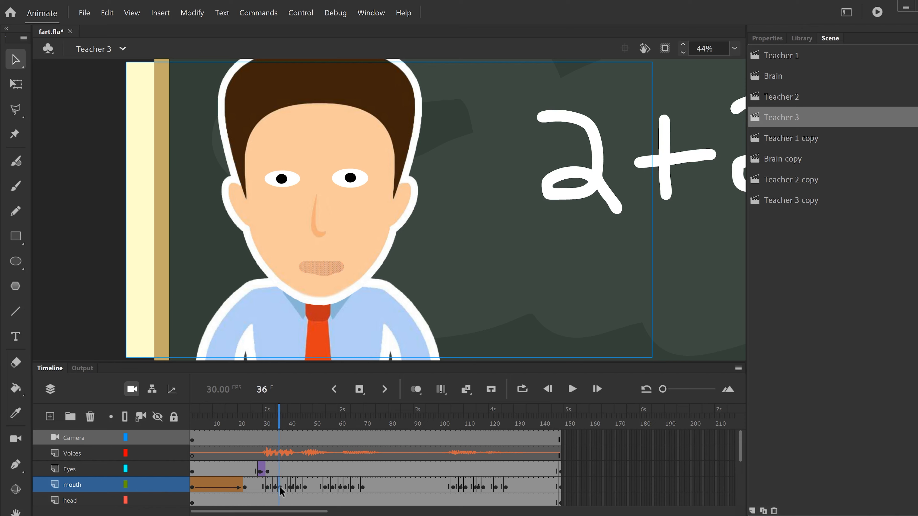
{"action": "left_click", "coordinate": [292, 487]}
{"action": "mouse_move", "coordinate": [291, 426]}
{"action": "left_mouse_down"}
{"action": "mouse_move", "coordinate": [274, 430]}
{"action": "mouse_move", "coordinate": [291, 434]}
{"action": "left_mouse_up"}
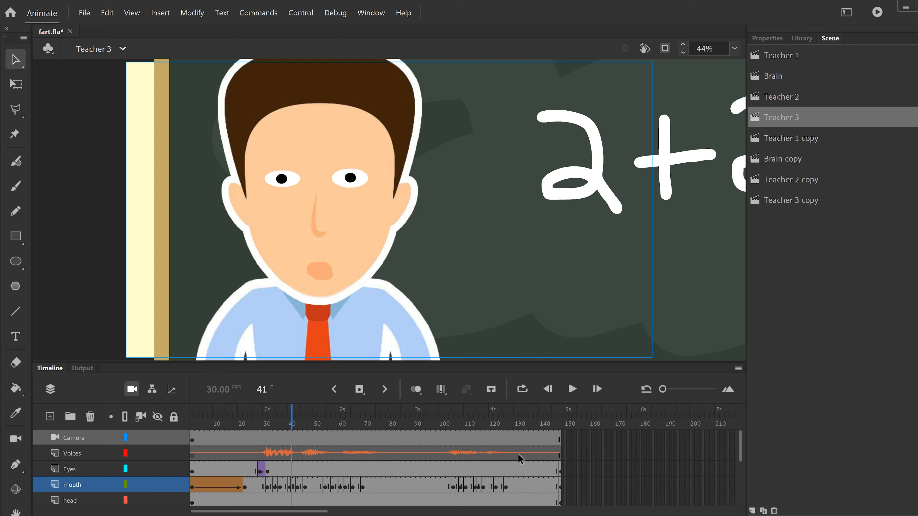
{"action": "left_click_drag", "start_coordinate": [266, 490], "coordinate": [470, 484]}
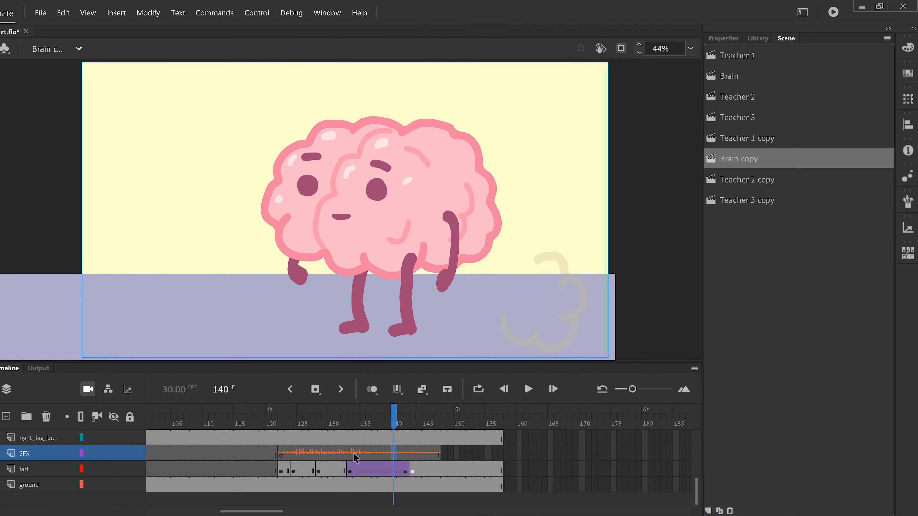
Show the frame properties of the SFX sound in Brain copy, collapse the Label section, and review the available sound files
{"action": "left_click", "coordinate": [344, 453]}
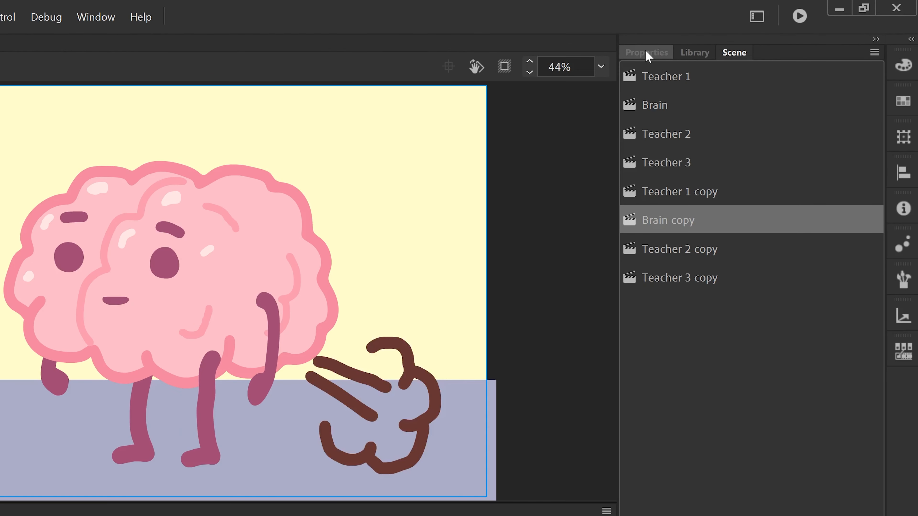
{"action": "left_click", "coordinate": [723, 39]}
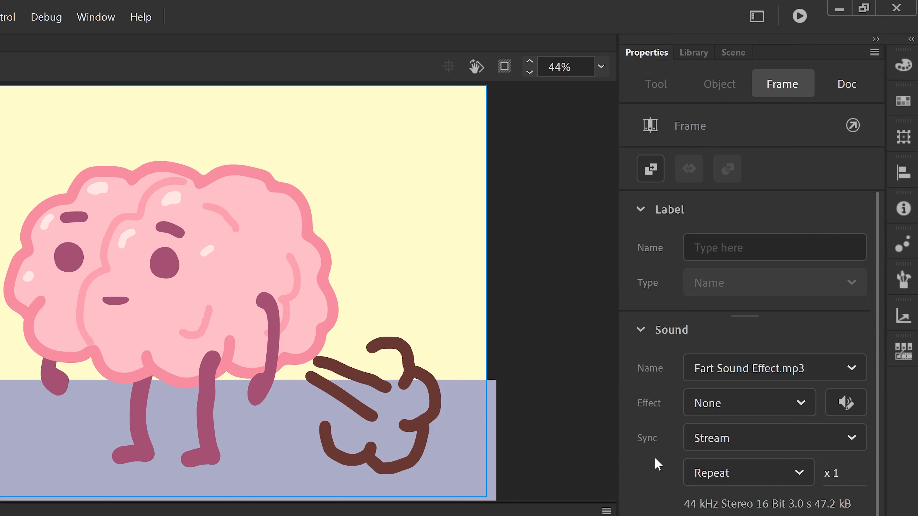
{"action": "left_click", "coordinate": [641, 212]}
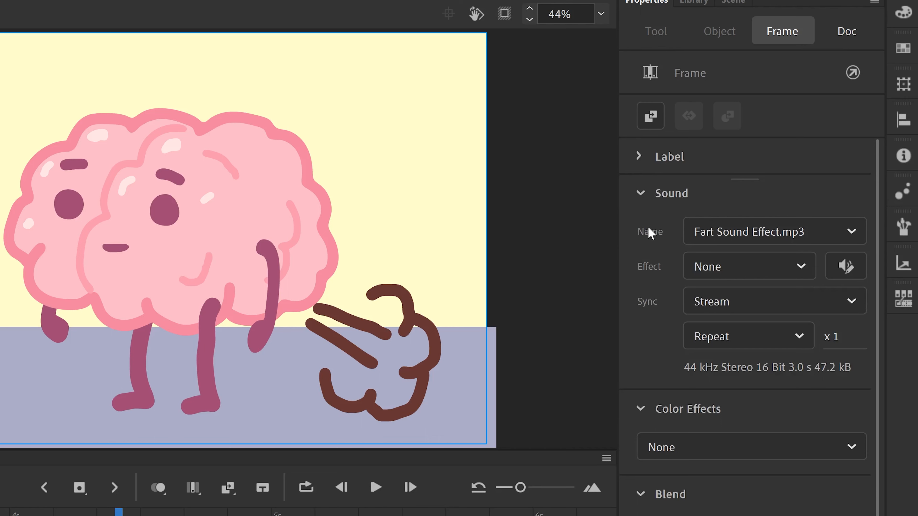
{"action": "left_click", "coordinate": [851, 232]}
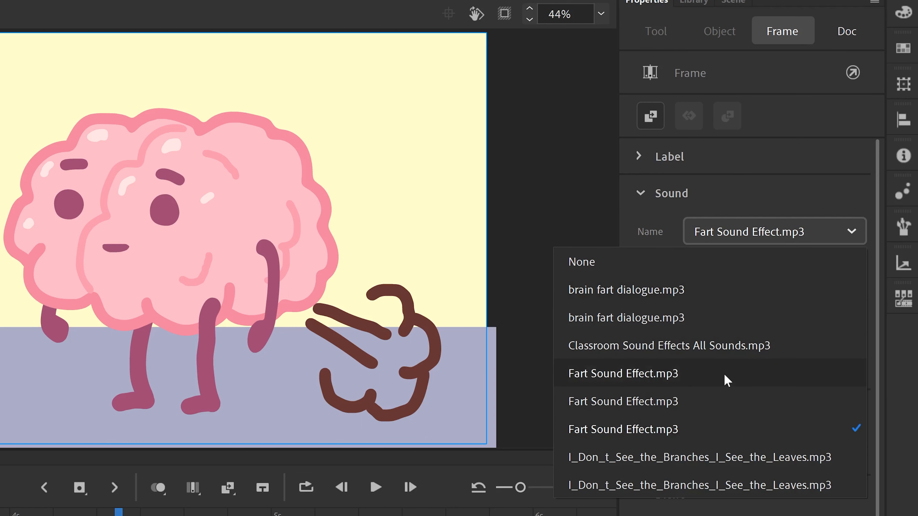
{"action": "left_click", "coordinate": [863, 192]}
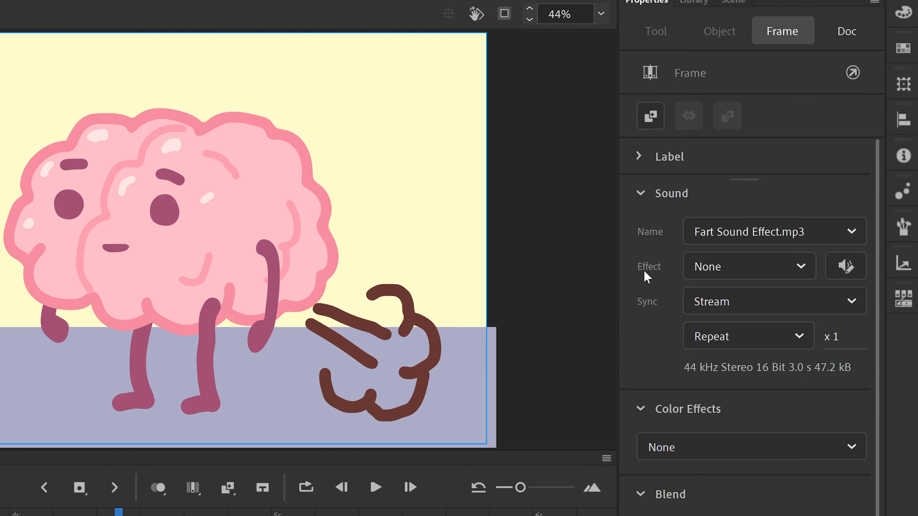
Set the SFX sound's effect to Left channel and play the Brain copy scene from frame 123 to hear it
{"action": "left_click", "coordinate": [800, 267]}
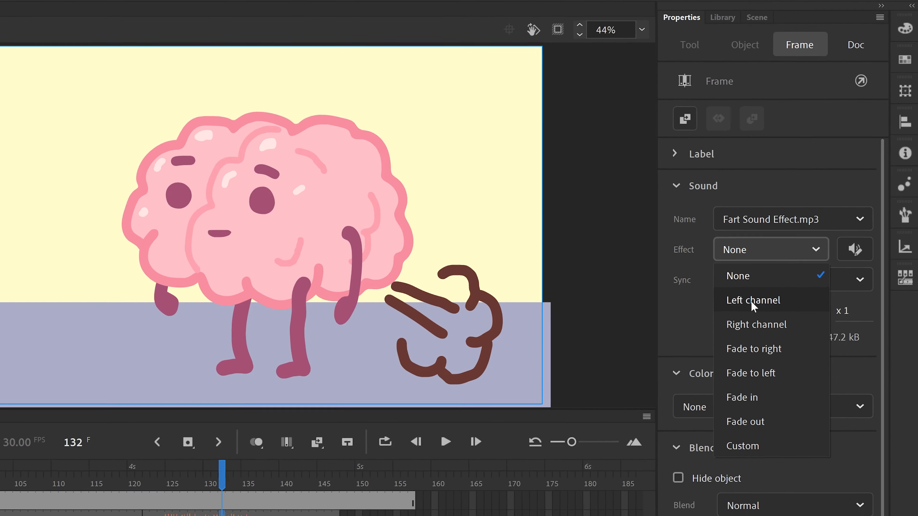
{"action": "left_click", "coordinate": [725, 324]}
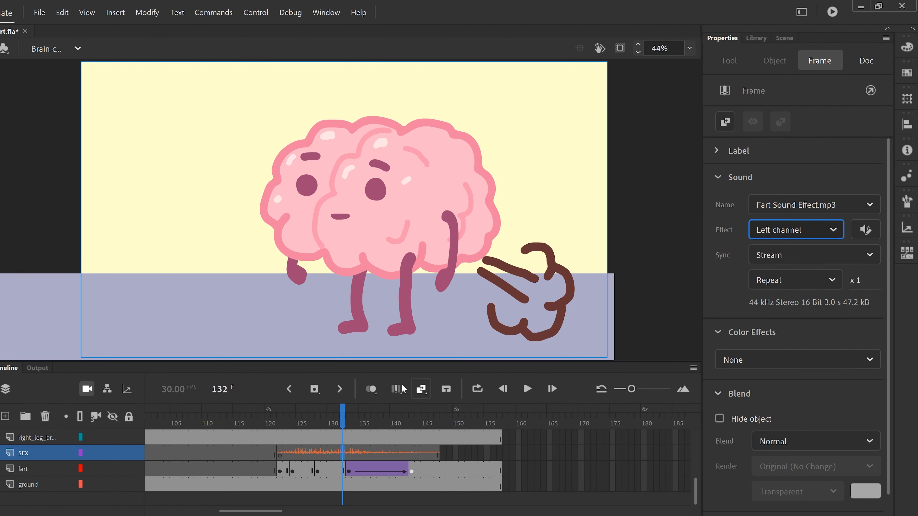
{"action": "left_click", "coordinate": [287, 423]}
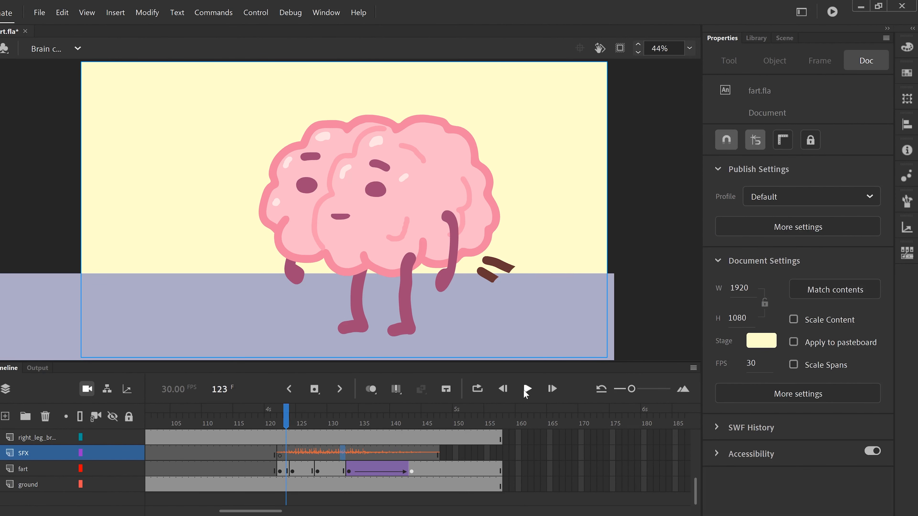
{"action": "left_click", "coordinate": [527, 389]}
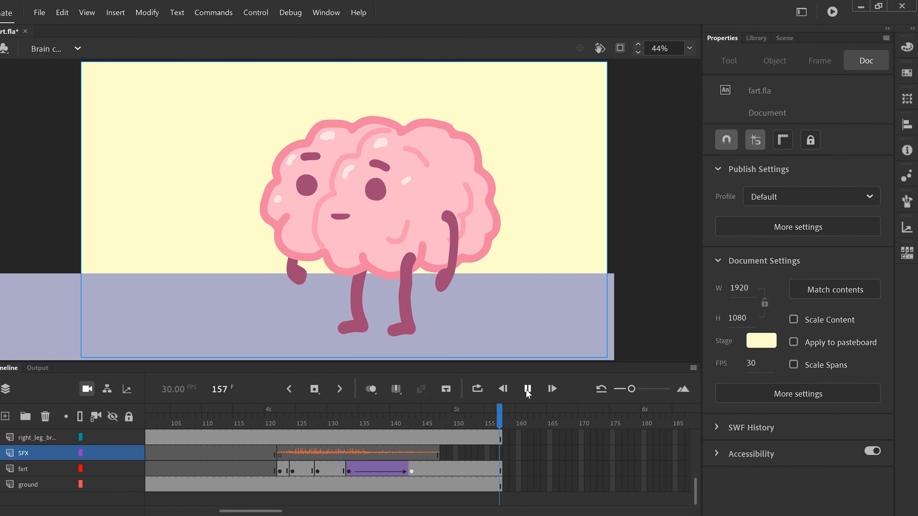
Set the SFX sound's effect to Fade to right and play the Brain copy scene from frame 109
{"action": "left_click", "coordinate": [412, 453]}
{"action": "left_click", "coordinate": [799, 230]}
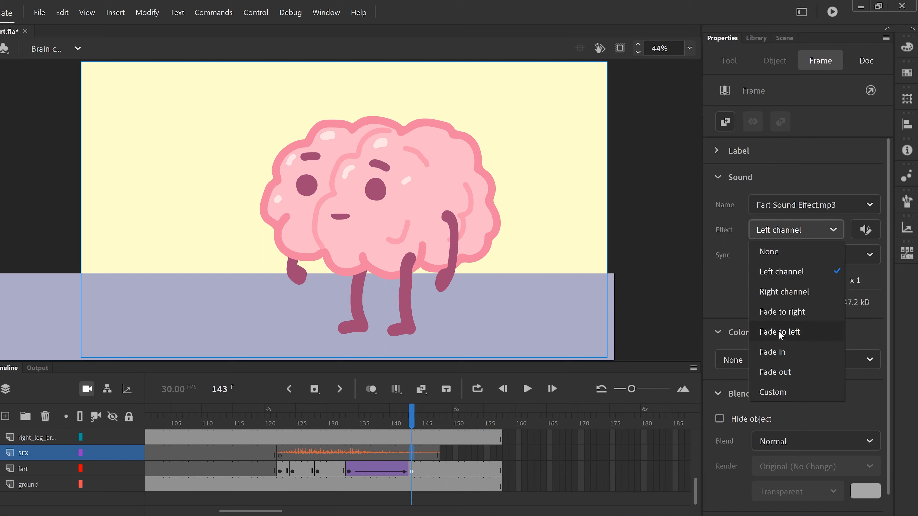
{"action": "left_click", "coordinate": [778, 312]}
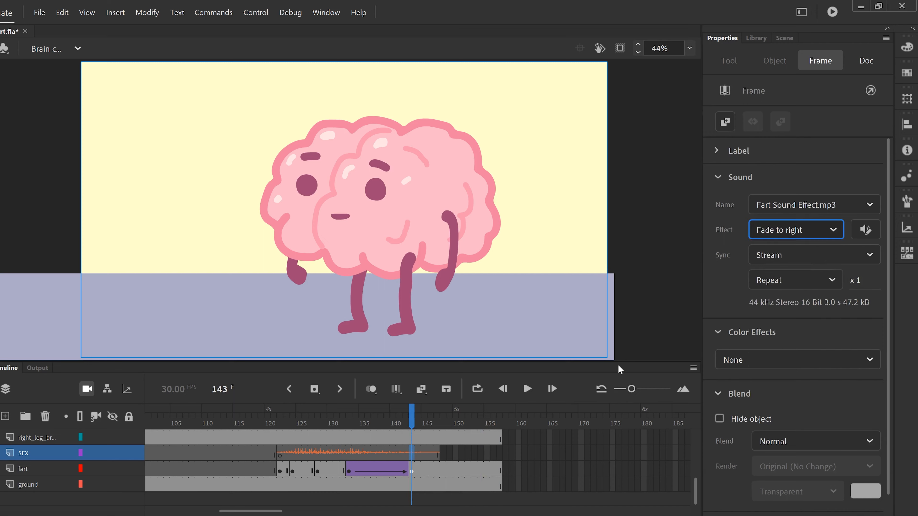
{"action": "left_click", "coordinate": [203, 423]}
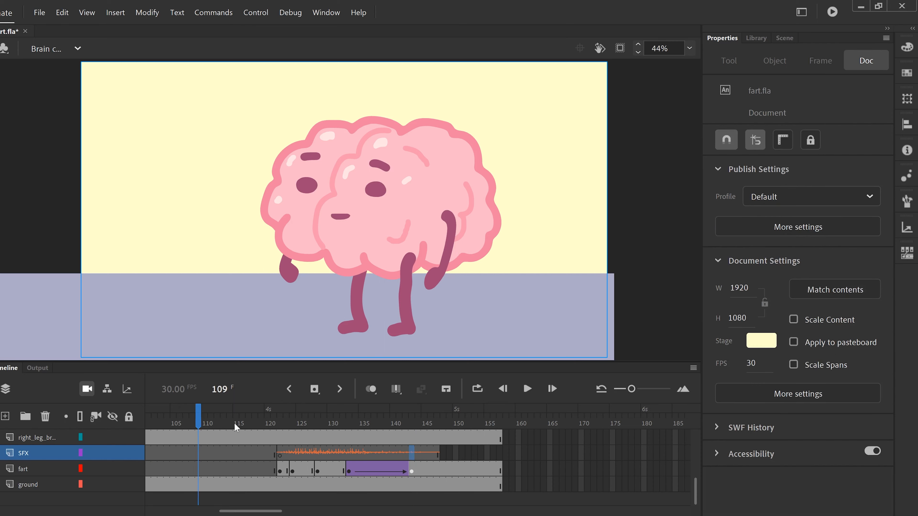
{"action": "left_click", "coordinate": [528, 389]}
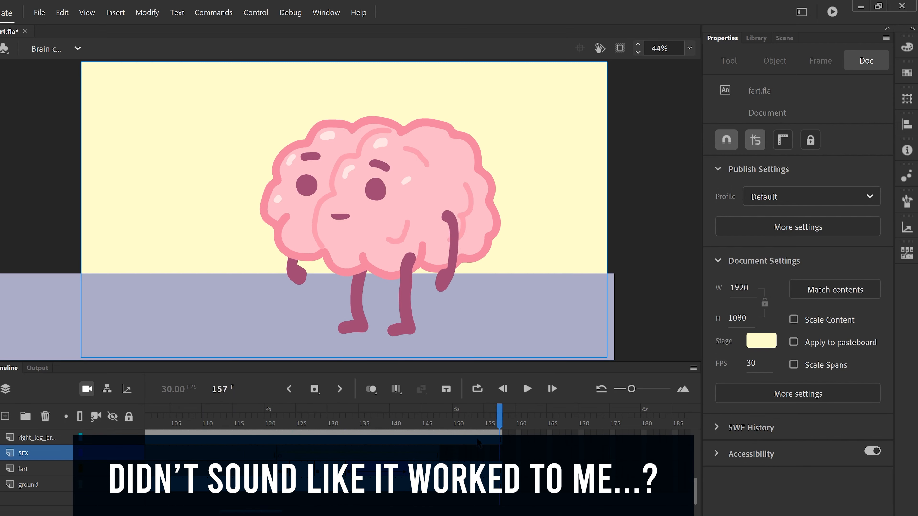
Review the effect options for Fart Sound Effect.mp3 on the SFX layer and set its effect to Fade out
{"action": "left_click", "coordinate": [349, 450]}
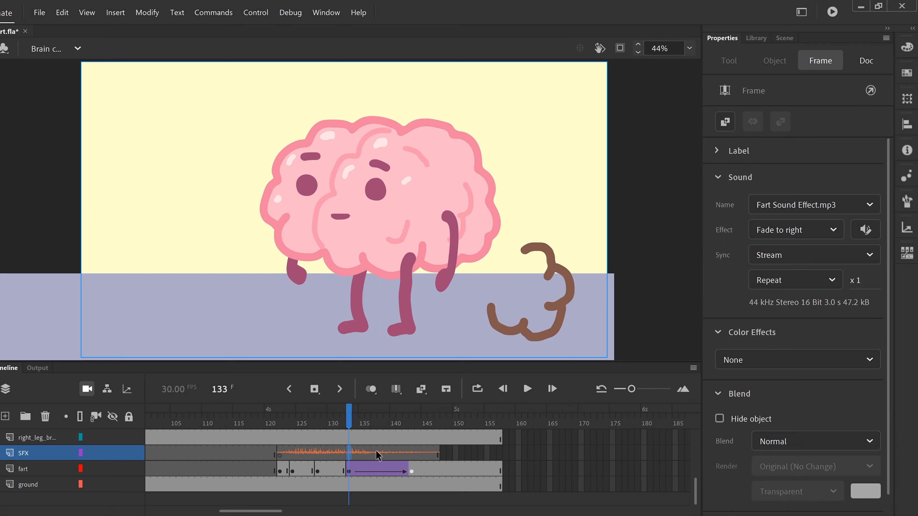
{"action": "left_click", "coordinate": [810, 229]}
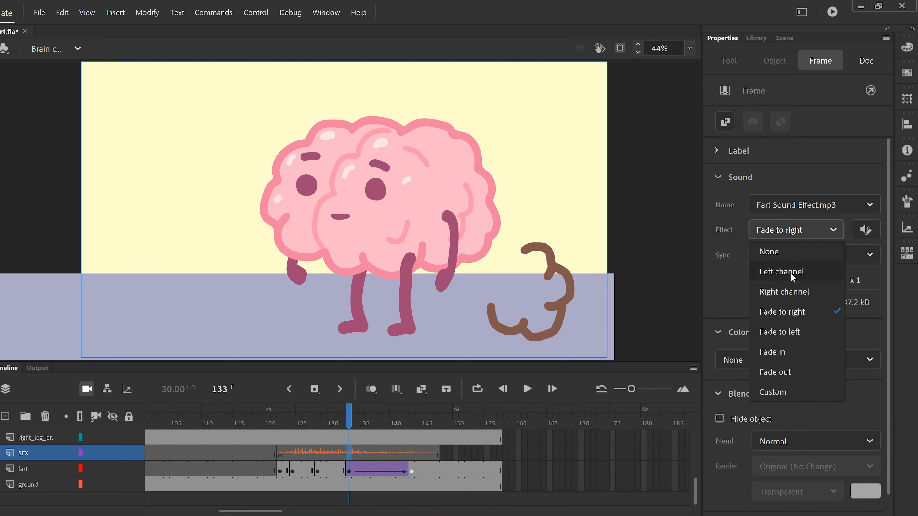
{"action": "left_click", "coordinate": [437, 456]}
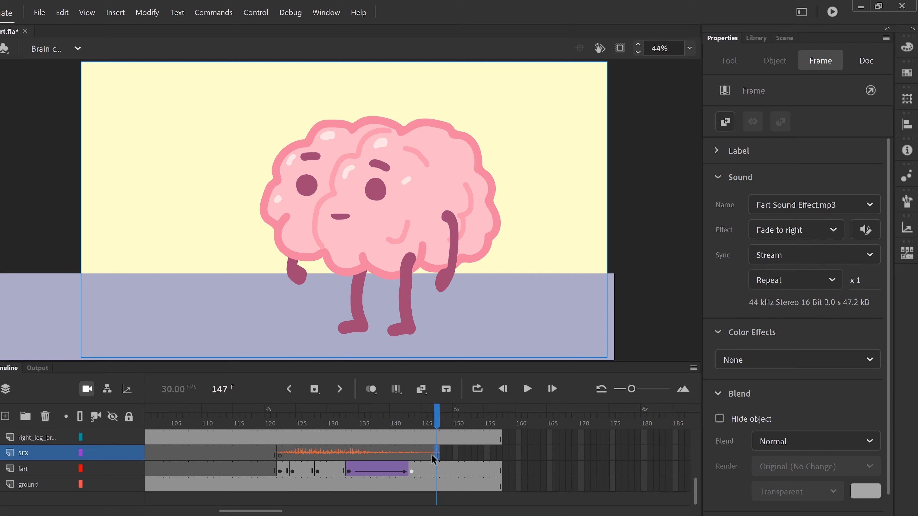
{"action": "left_click", "coordinate": [792, 229]}
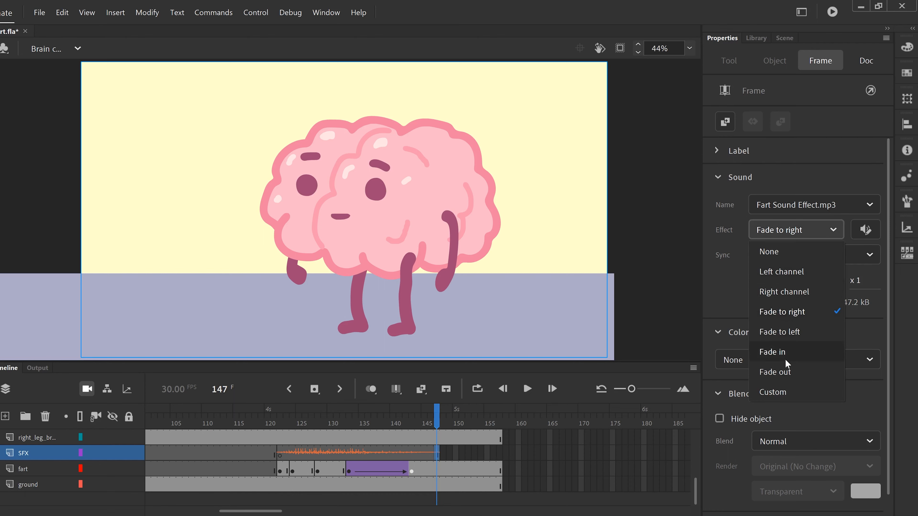
{"action": "left_click", "coordinate": [770, 371]}
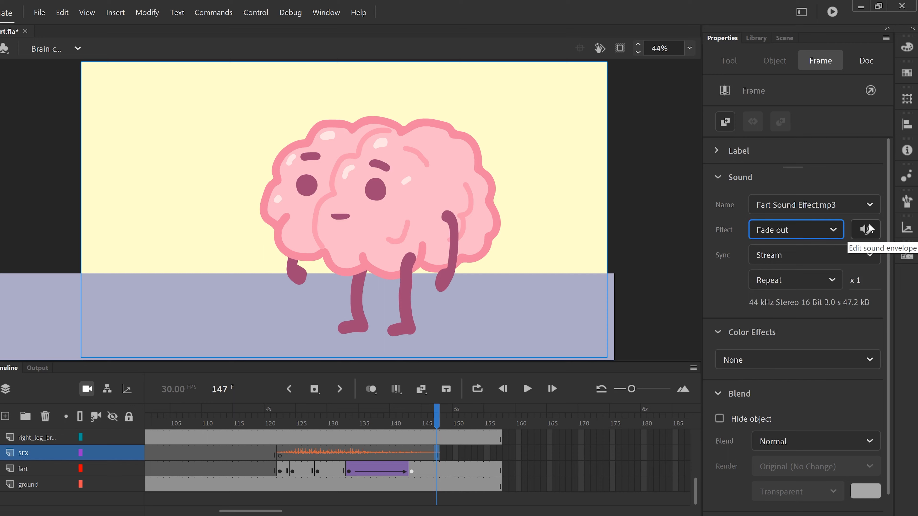
Open the sound envelope editor for the SFX sound, bring its waveform into view, and reset the envelope effect to None
{"action": "left_click", "coordinate": [866, 232]}
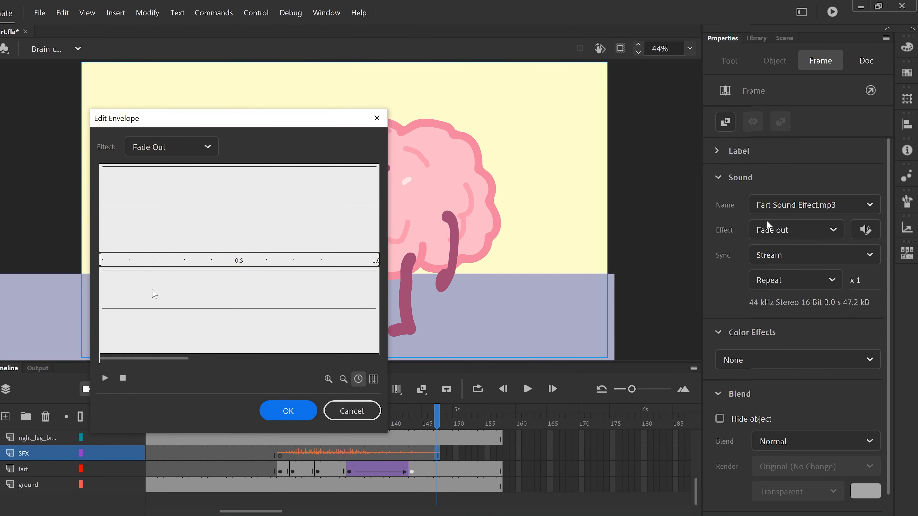
{"action": "left_click_drag", "start_coordinate": [144, 357], "coordinate": [243, 357]}
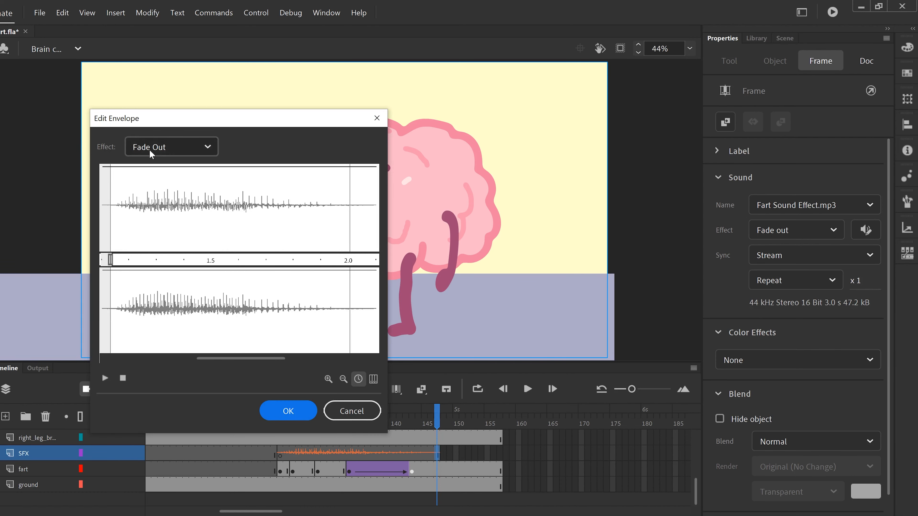
{"action": "left_click", "coordinate": [207, 150]}
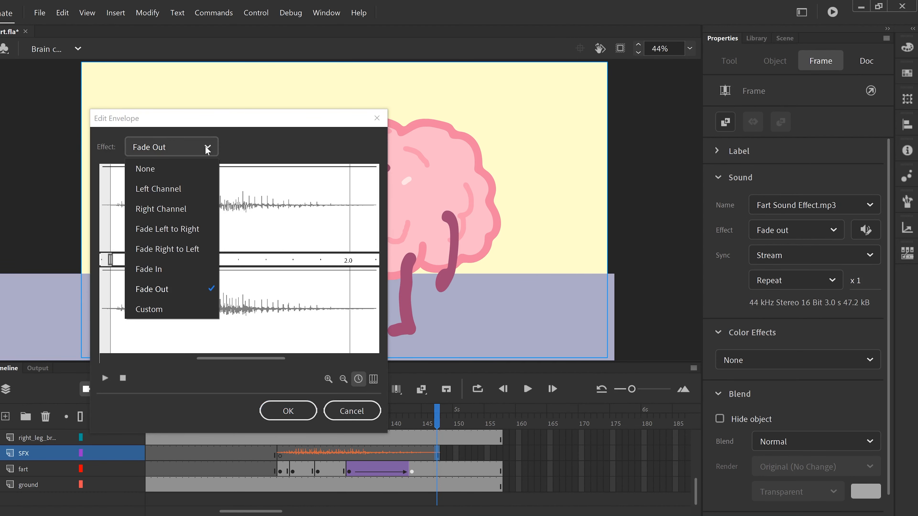
{"action": "left_click", "coordinate": [166, 170]}
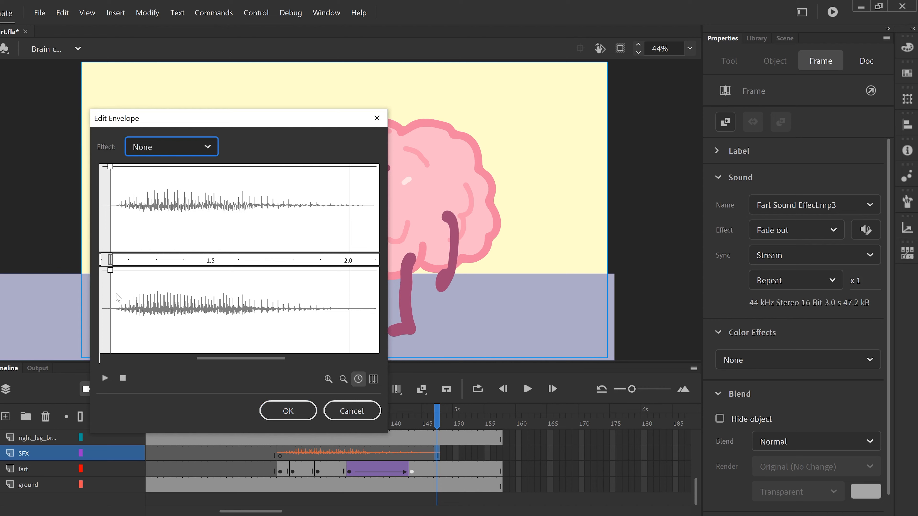
Shape a custom envelope fading the upper channel out by about 2.0 s while the lower channel fades in from silence, and apply it
{"action": "mouse_move", "coordinate": [110, 167]}
{"action": "left_mouse_down"}
{"action": "mouse_move", "coordinate": [109, 342]}
{"action": "mouse_move", "coordinate": [110, 166]}
{"action": "left_mouse_up"}
{"action": "left_click", "coordinate": [227, 167]}
{"action": "left_click_drag", "start_coordinate": [228, 168], "coordinate": [349, 252]}
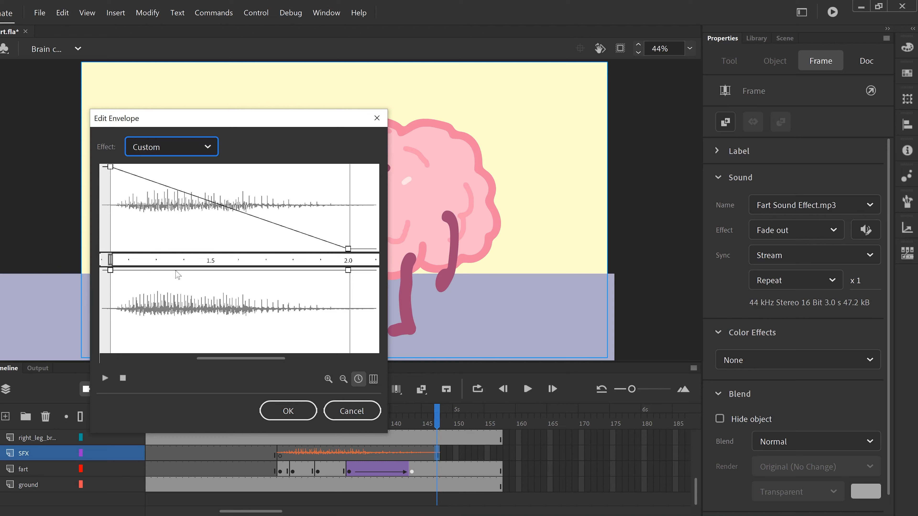
{"action": "left_click_drag", "start_coordinate": [111, 271], "coordinate": [110, 354]}
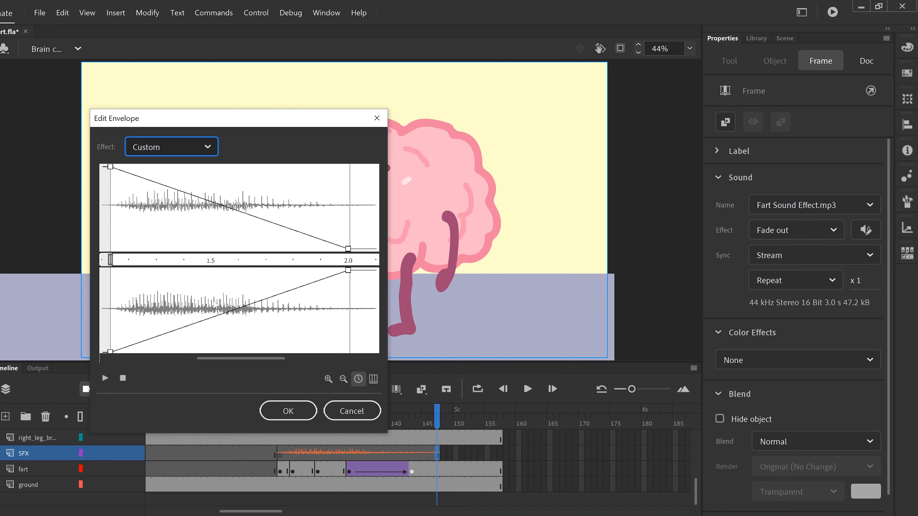
{"action": "left_click_drag", "start_coordinate": [218, 317], "coordinate": [252, 317]}
{"action": "left_click", "coordinate": [285, 410]}
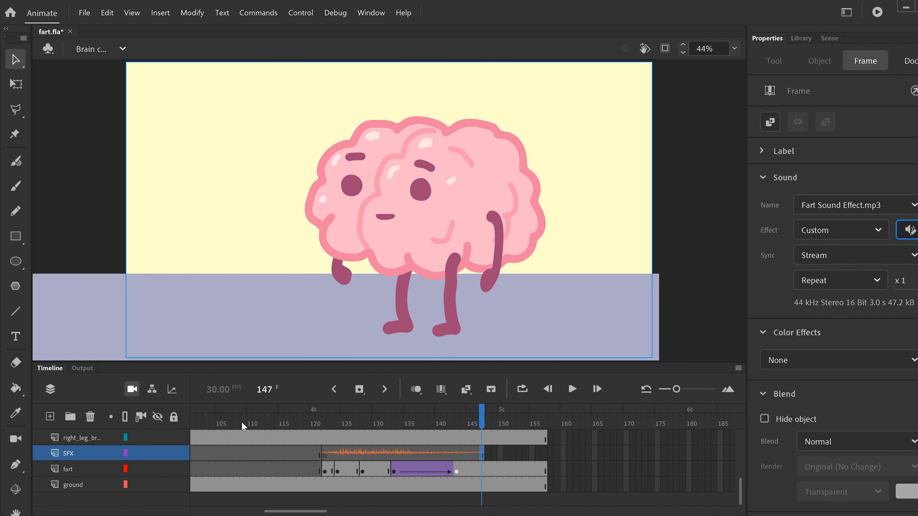
Play the Brain copy scene from frame 103 to hear the custom left-to-right sound envelope
{"action": "left_click", "coordinate": [209, 426]}
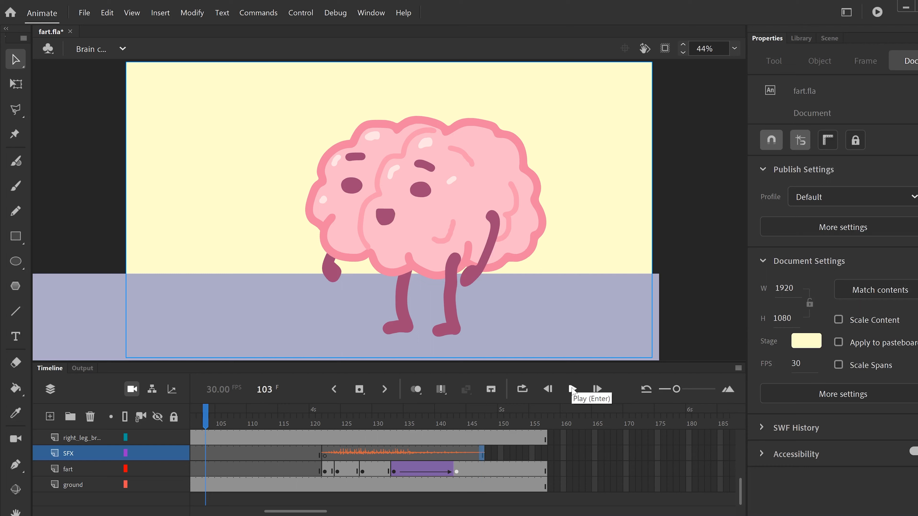
{"action": "left_click", "coordinate": [573, 390]}
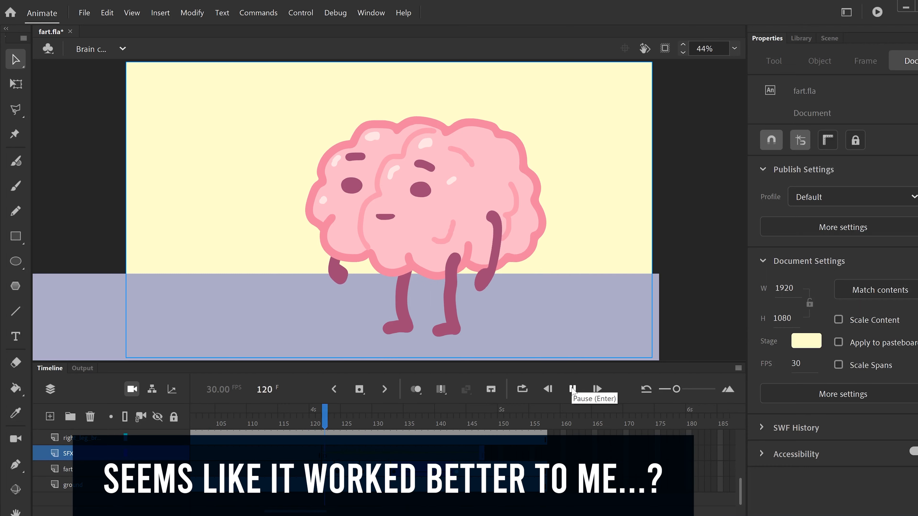
{"action": "left_click", "coordinate": [573, 390]}
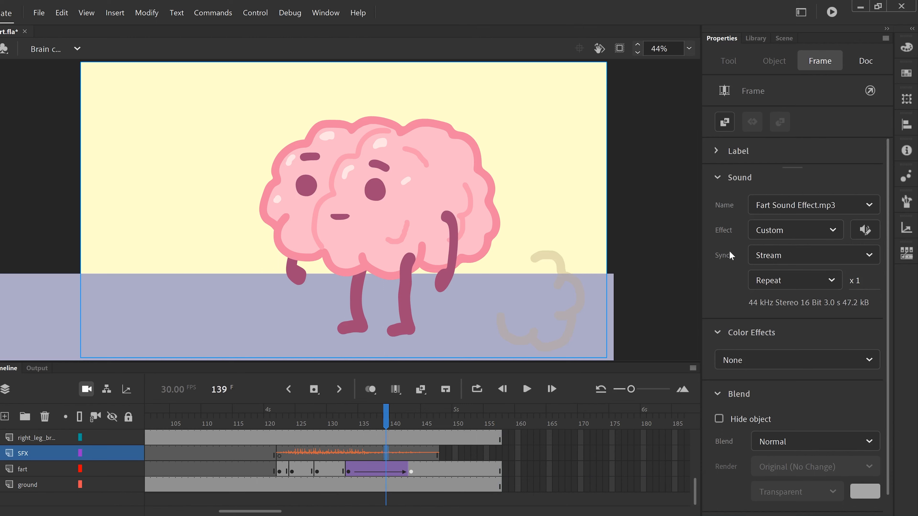
Try the Stop sync option on the SFX sound, undo it, and reopen the sync options with frame 142 selected
{"action": "left_click", "coordinate": [784, 256]}
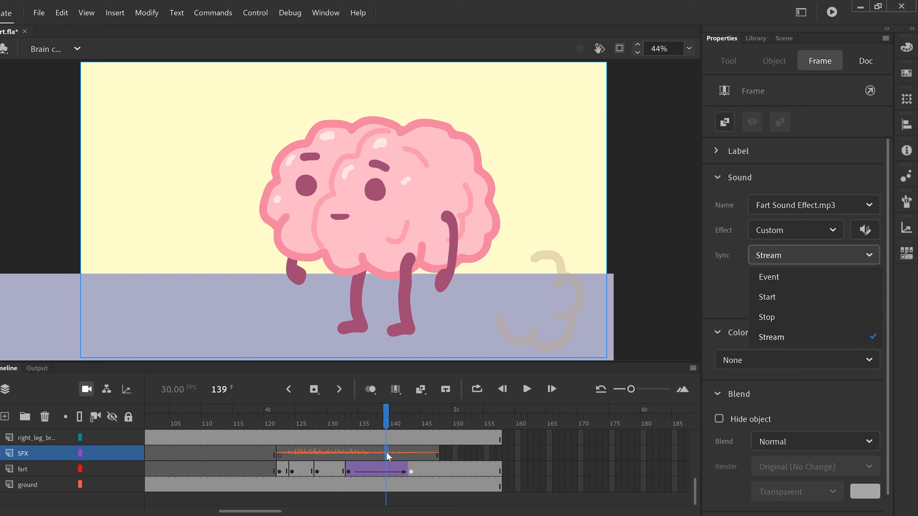
{"action": "left_click", "coordinate": [767, 317]}
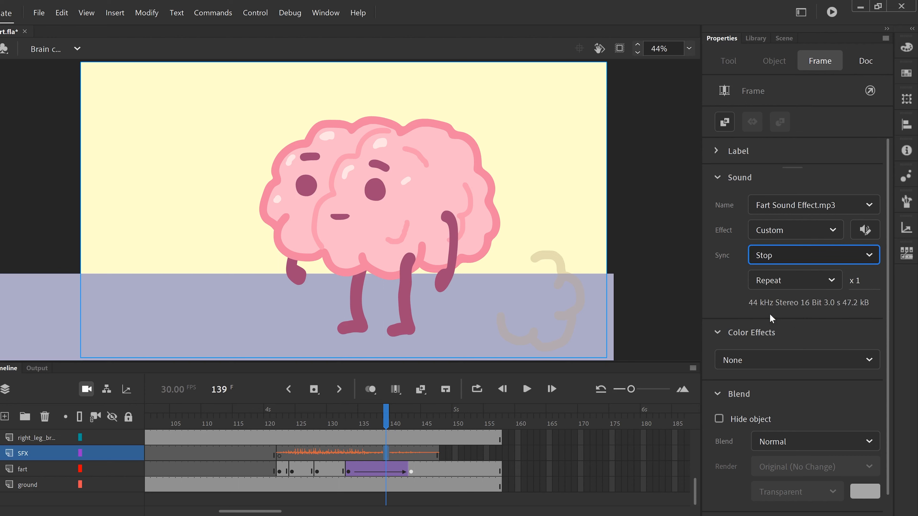
{"action": "left_click", "coordinate": [480, 454]}
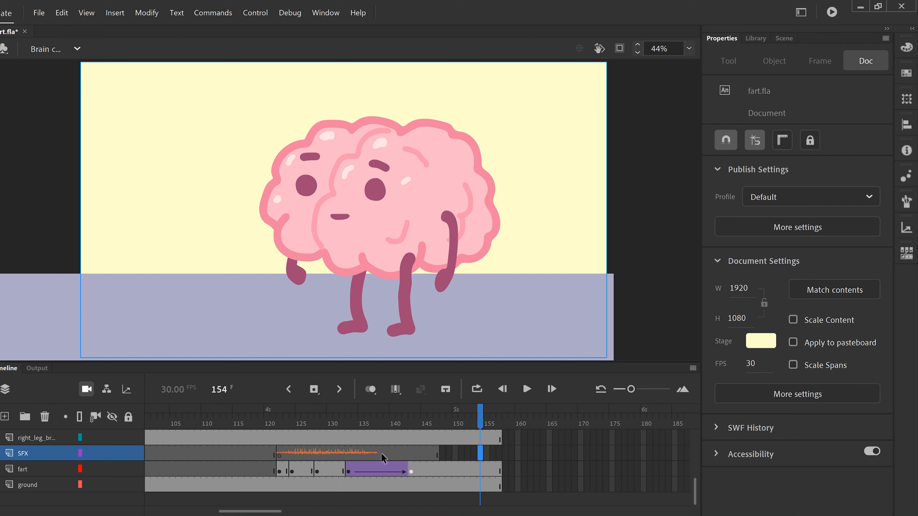
{"action": "key", "text": "ctrl+z"}
{"action": "key", "text": "ctrl+z"}
{"action": "left_click", "coordinate": [405, 455]}
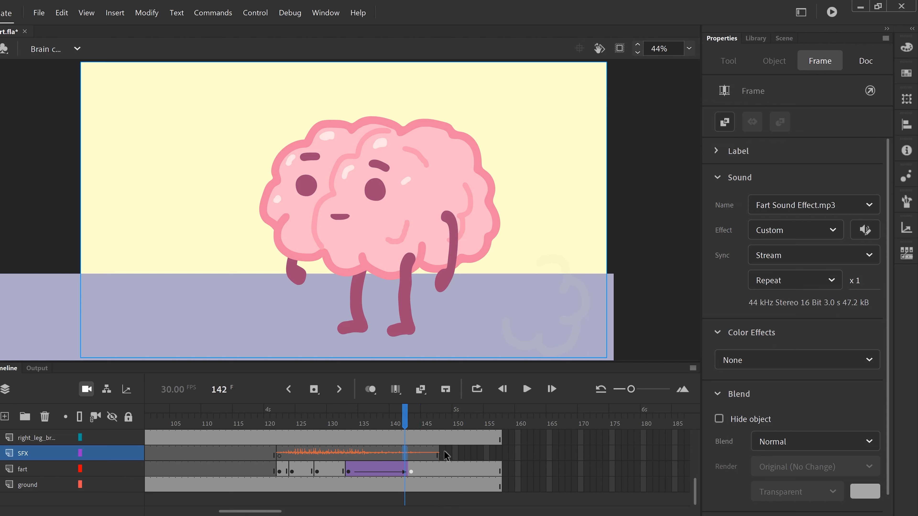
{"action": "left_click", "coordinate": [773, 254]}
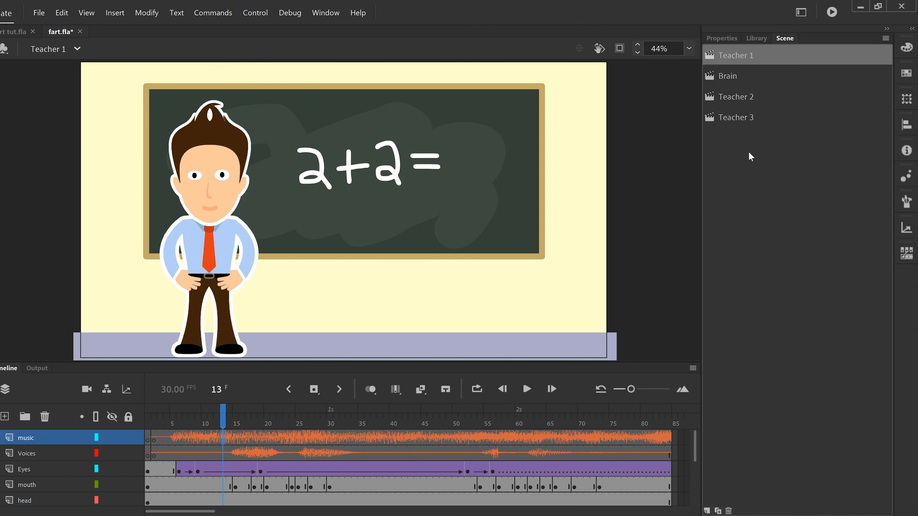
Inspect the start of the music layer's waveform around frames 3 and 4 in the Teacher 1 scene
{"action": "left_click", "coordinate": [161, 437]}
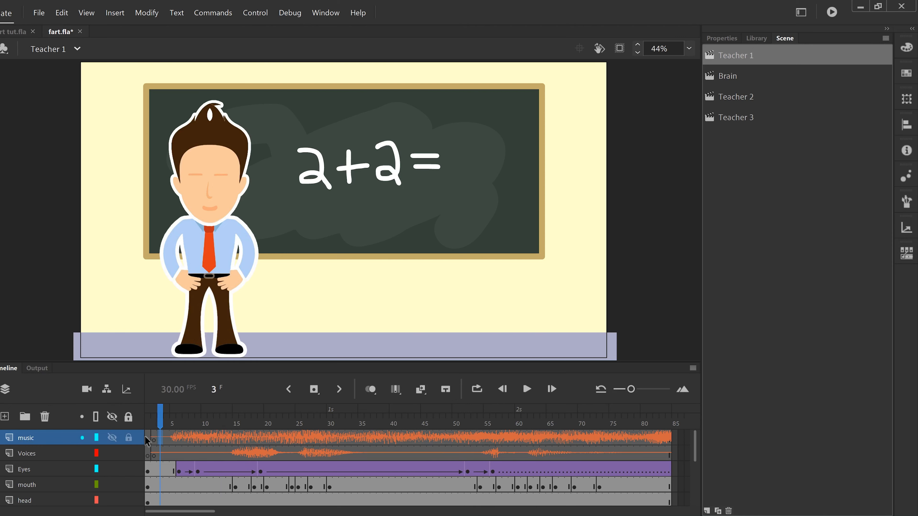
{"action": "left_click", "coordinate": [166, 436]}
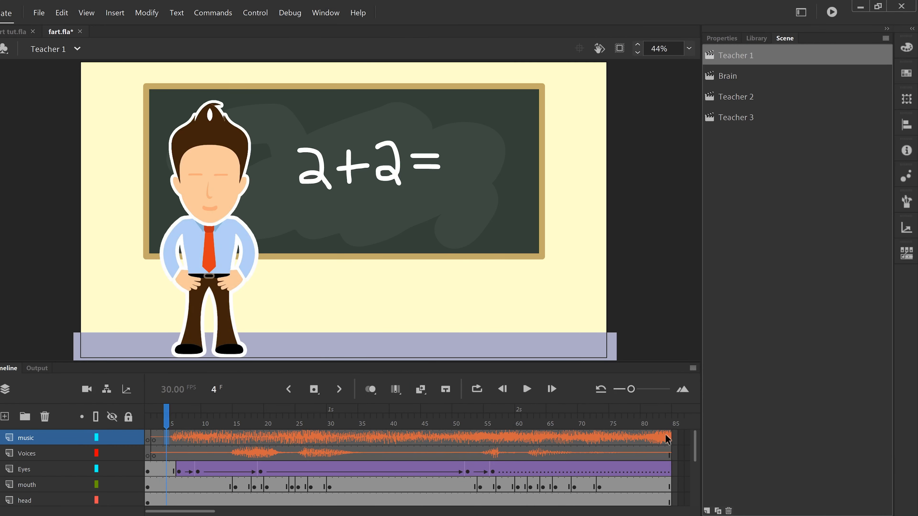
Look through the Brain, Teacher 2 and Teacher 3 scenes and examine all of the Brain scene's layers for sounds
{"action": "left_click", "coordinate": [734, 75]}
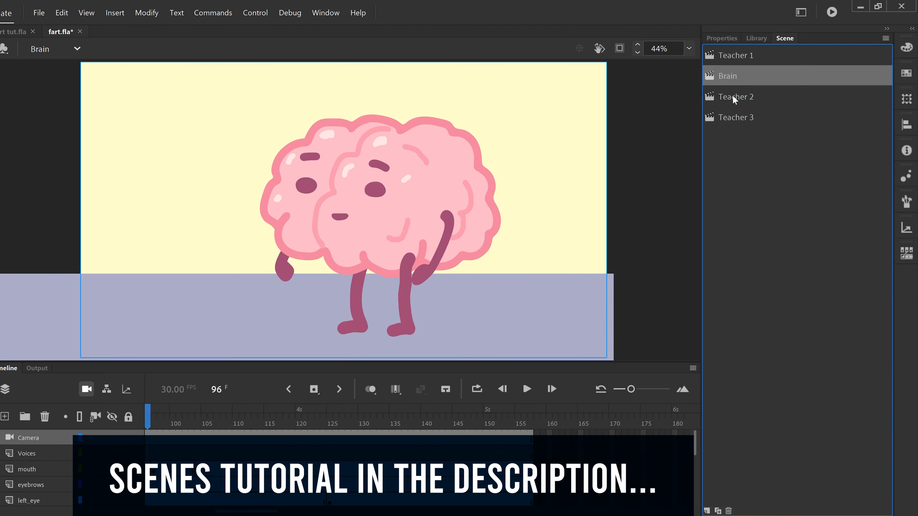
{"action": "left_click", "coordinate": [732, 95]}
{"action": "left_click", "coordinate": [736, 114]}
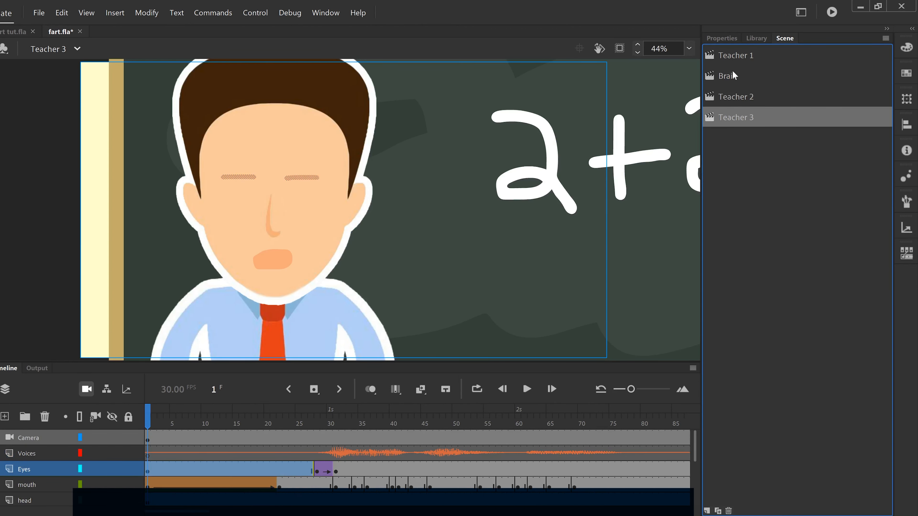
{"action": "left_click", "coordinate": [721, 76]}
{"action": "left_click_drag", "start_coordinate": [693, 435], "coordinate": [688, 491]}
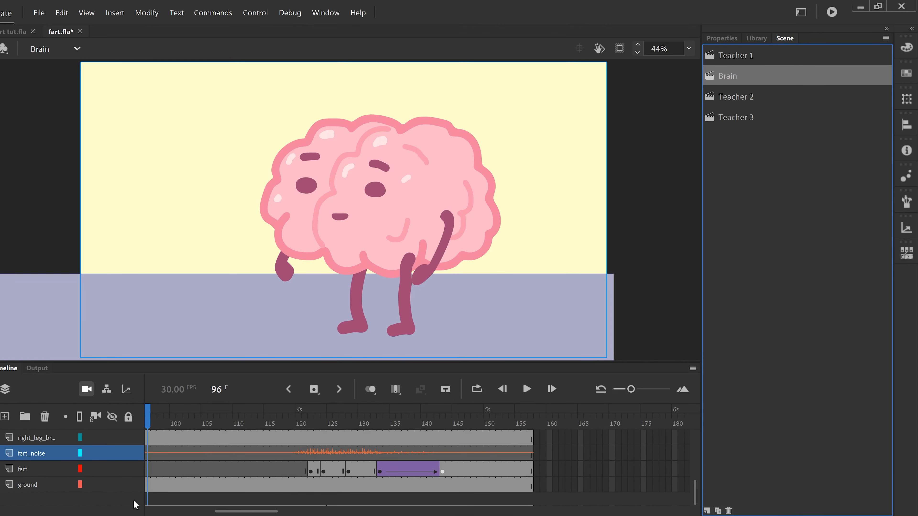
{"action": "left_click_drag", "start_coordinate": [698, 493], "coordinate": [701, 434]}
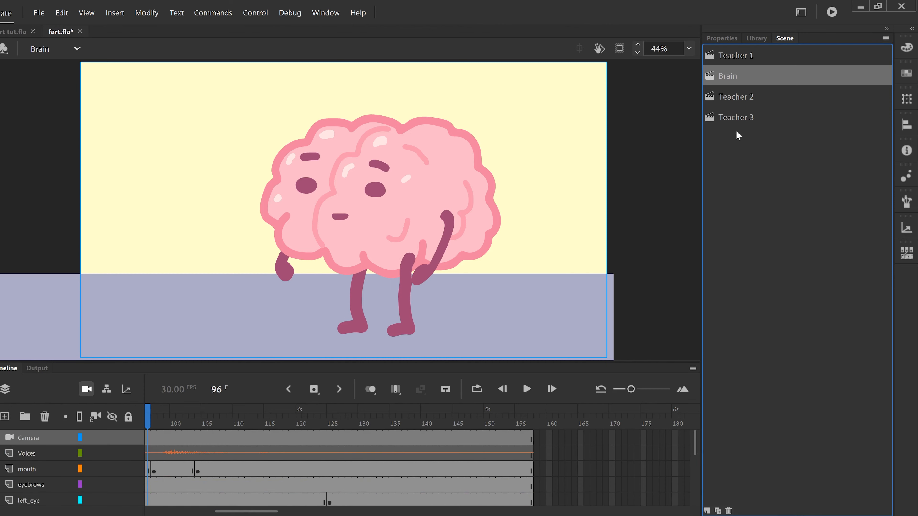
{"action": "left_click", "coordinate": [719, 36]}
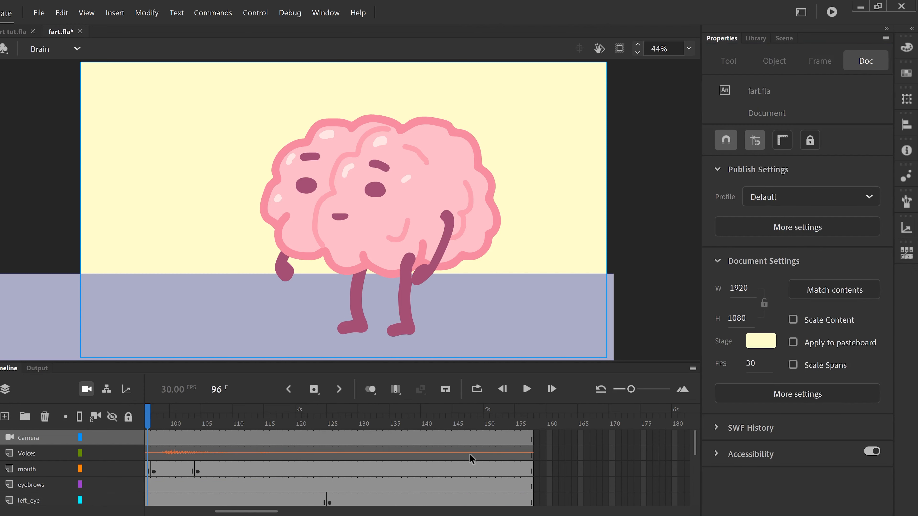
{"action": "left_click", "coordinate": [785, 38]}
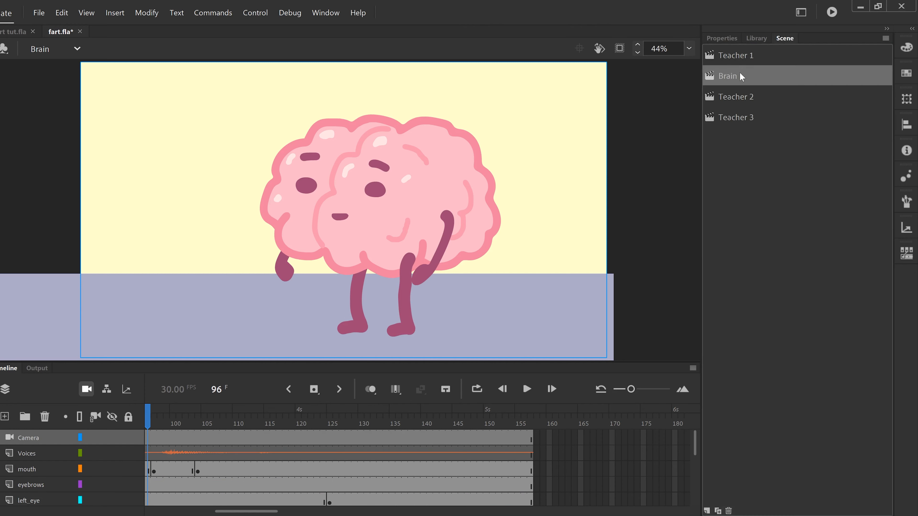
Check the music sound's sync setting in the Teacher 1 scene and test the movie
{"action": "left_click", "coordinate": [731, 55]}
{"action": "left_click", "coordinate": [261, 434]}
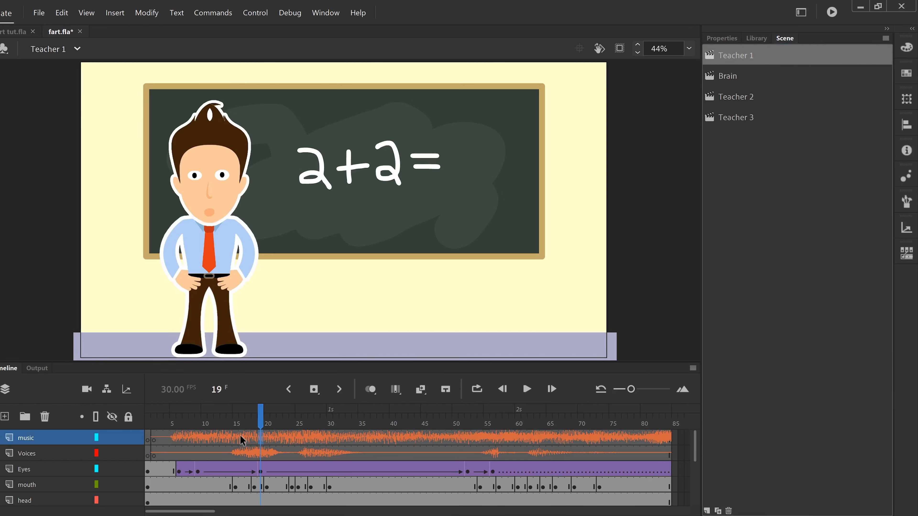
{"action": "left_click", "coordinate": [722, 39]}
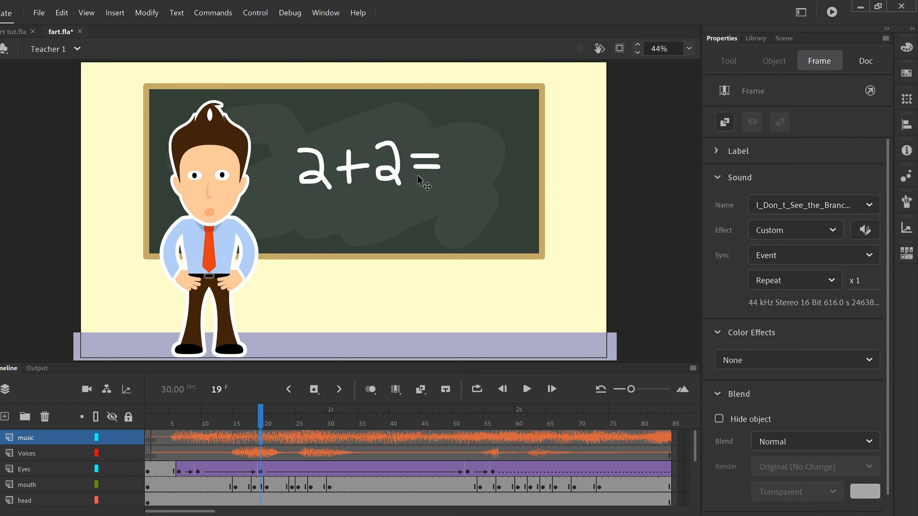
{"action": "left_click", "coordinate": [255, 12]}
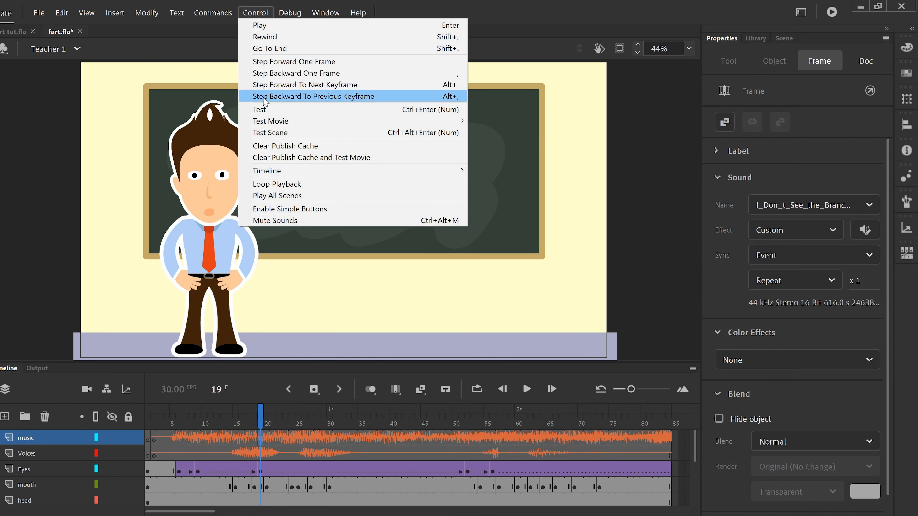
{"action": "left_click", "coordinate": [265, 110]}
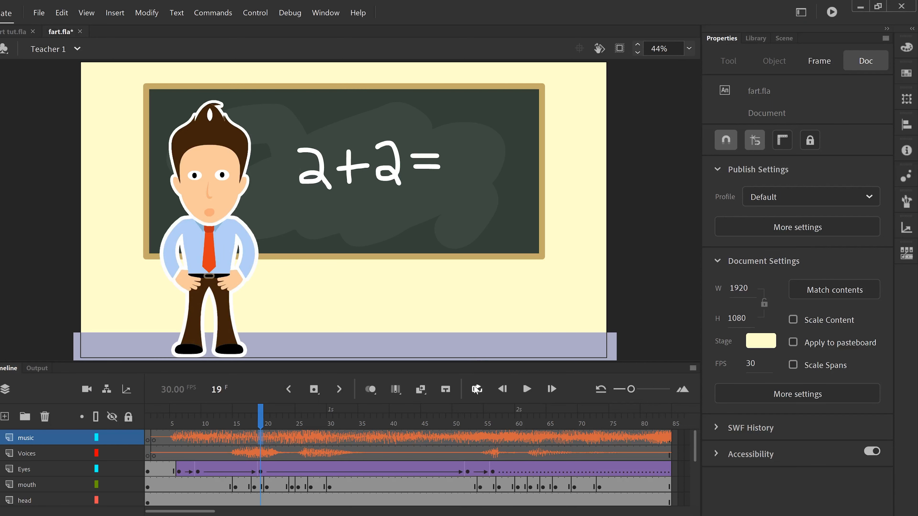
Set the sync of the Teacher 1 music sound to Stream, test the movie and close the preview
{"action": "left_click", "coordinate": [359, 437]}
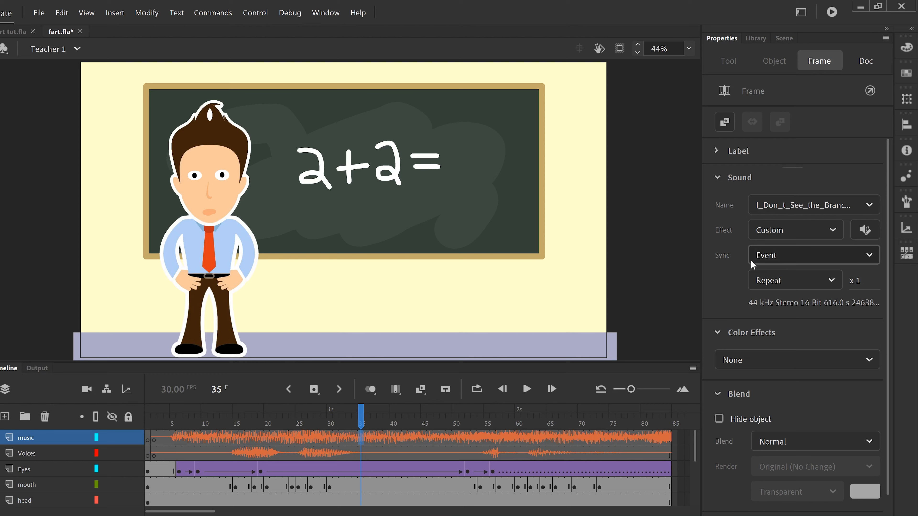
{"action": "left_click", "coordinate": [777, 257]}
{"action": "left_click", "coordinate": [775, 338]}
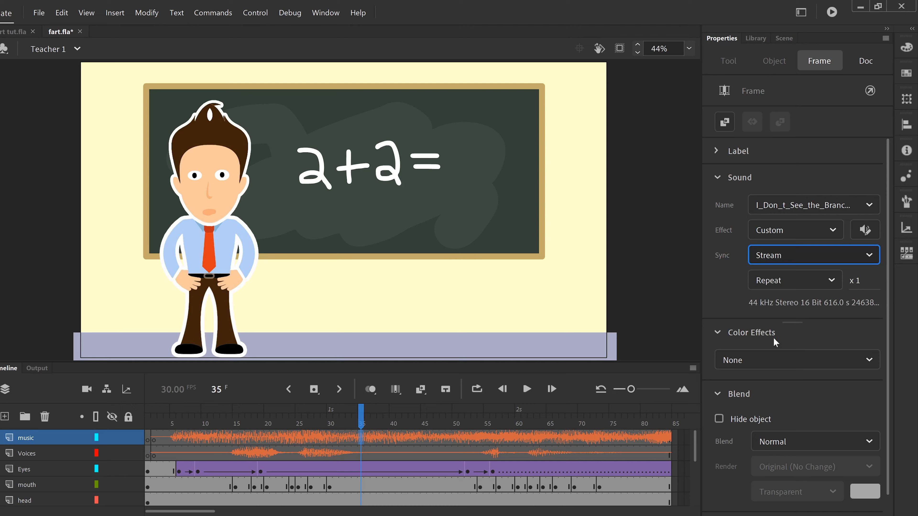
{"action": "left_click", "coordinate": [255, 12]}
{"action": "left_click", "coordinate": [265, 112]}
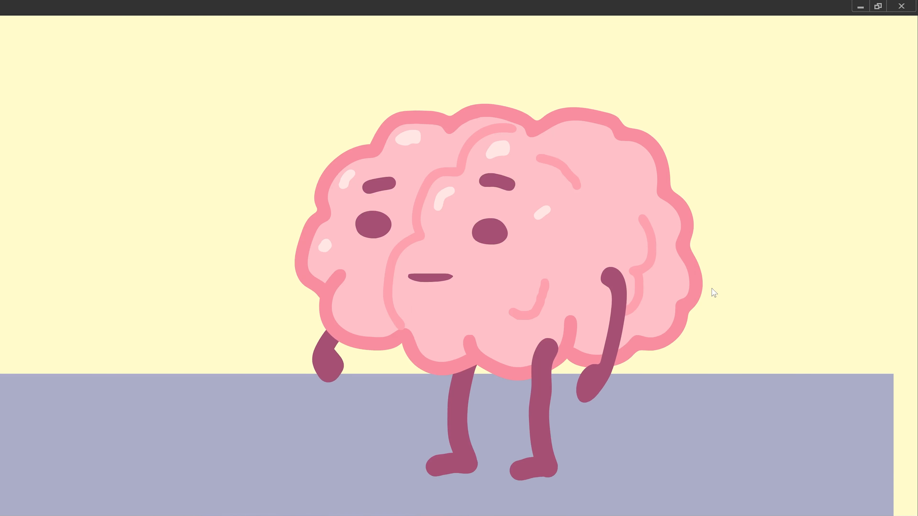
{"action": "left_click", "coordinate": [900, 7]}
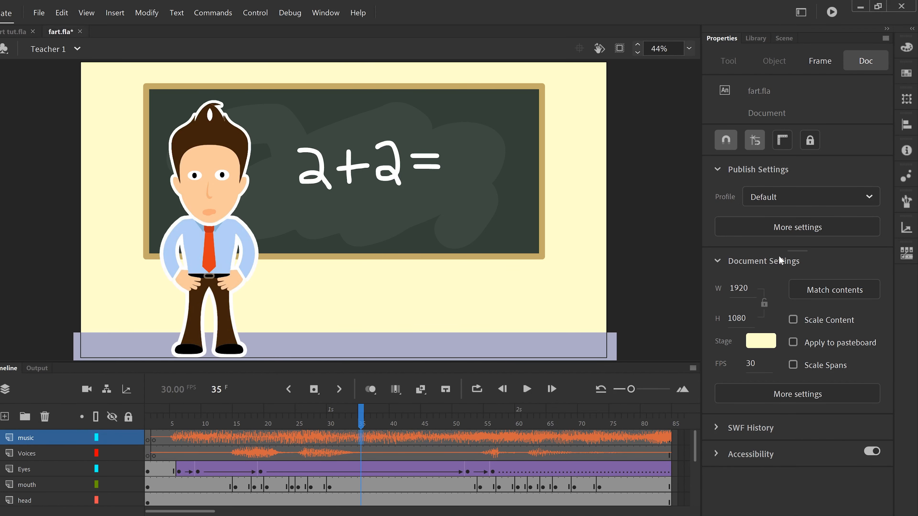
Inspect the streamed music sound at frames 64 and 2 and at the end of its span in Teacher 1
{"action": "left_click", "coordinate": [542, 435]}
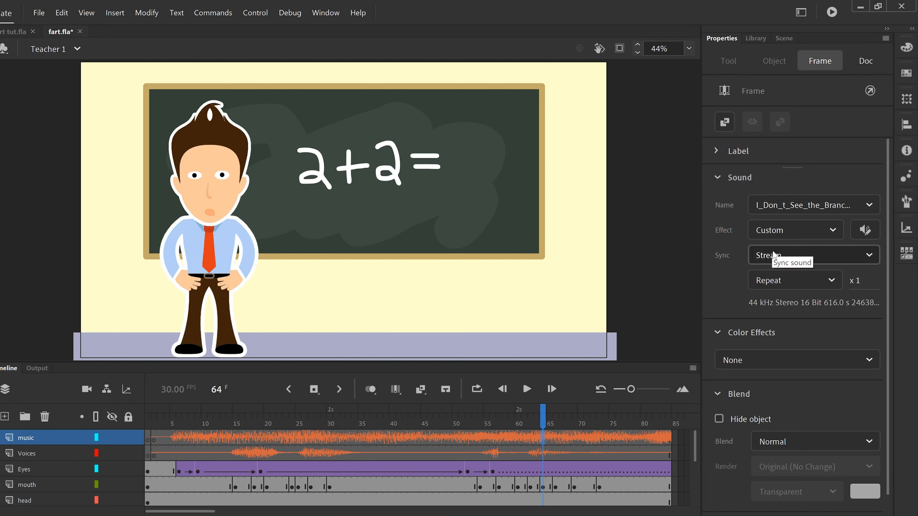
{"action": "left_click", "coordinate": [153, 437]}
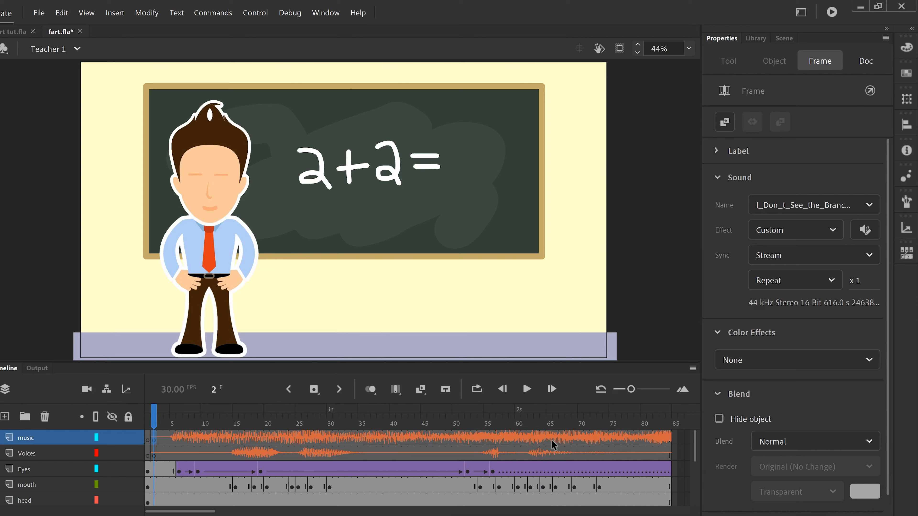
{"action": "left_click", "coordinate": [668, 437]}
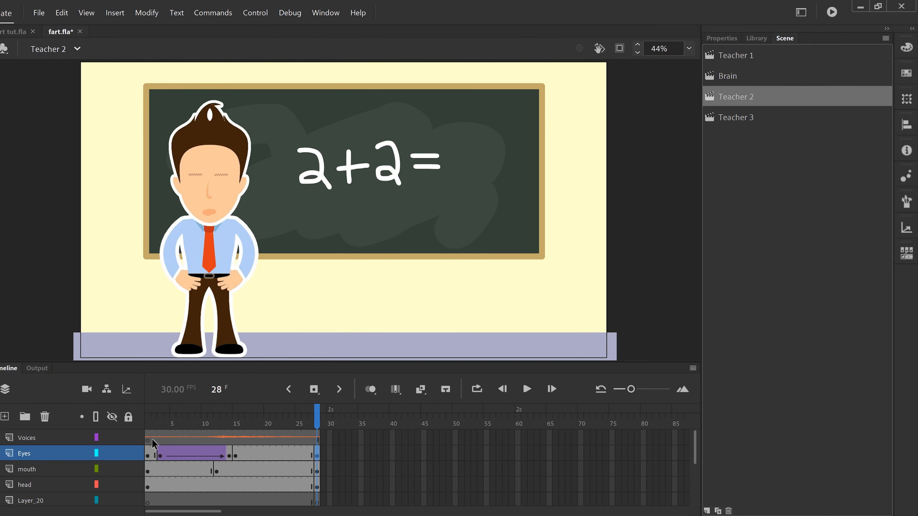
Check the start and end of the Voices sound in the Teacher 2 scene and play it from frame 1
{"action": "left_click", "coordinate": [152, 439]}
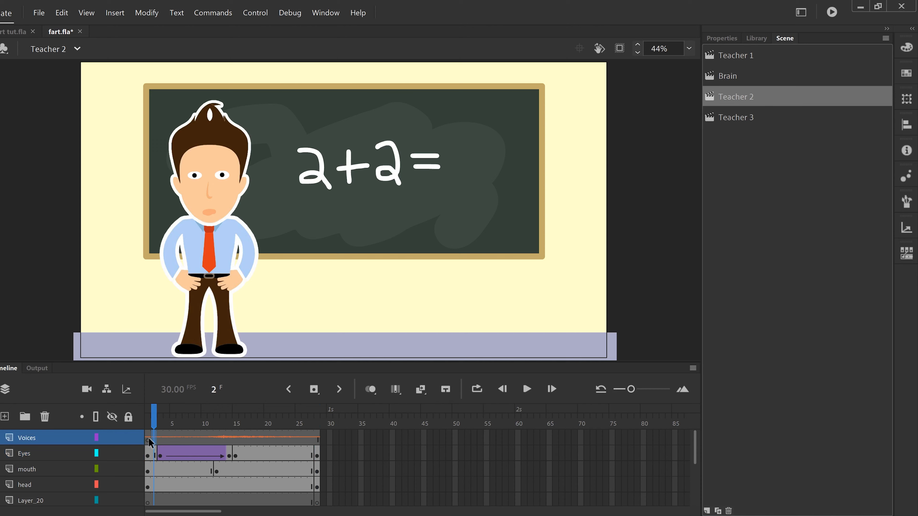
{"action": "left_click", "coordinate": [146, 437]}
{"action": "left_click", "coordinate": [318, 438]}
{"action": "left_click_drag", "start_coordinate": [279, 426], "coordinate": [99, 422]}
{"action": "left_click", "coordinate": [525, 387]}
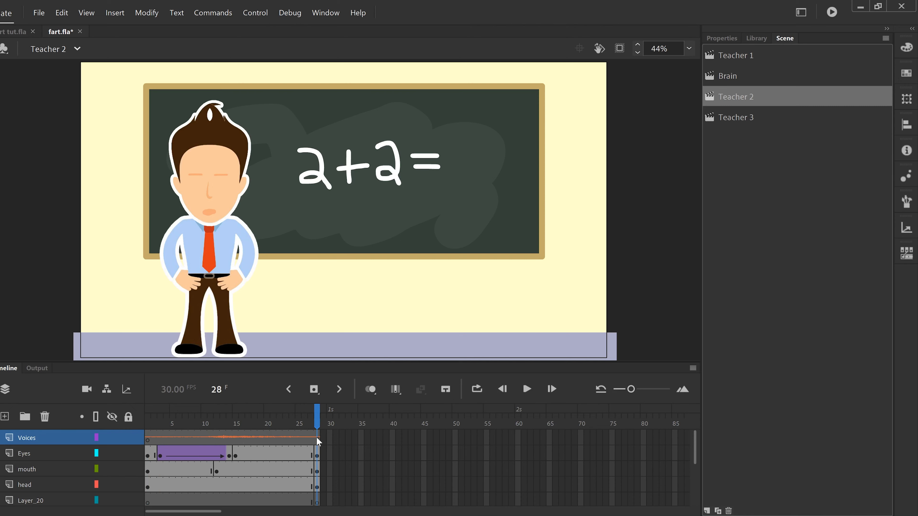
Play the Teacher 3 scene from frame 1 to hear its Voices sound, and return to the first frame
{"action": "left_click", "coordinate": [740, 116]}
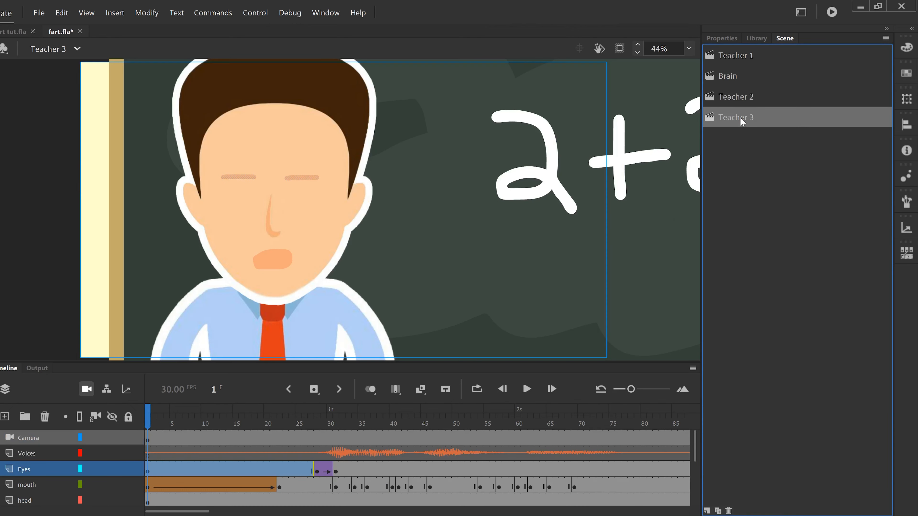
{"action": "left_click", "coordinate": [150, 455]}
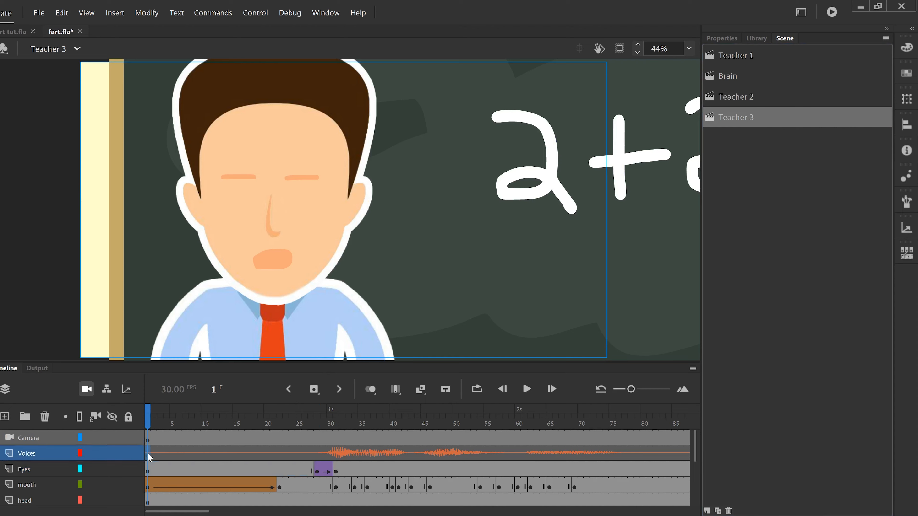
{"action": "mouse_move", "coordinate": [151, 426]}
{"action": "left_mouse_down"}
{"action": "mouse_move", "coordinate": [295, 427]}
{"action": "mouse_move", "coordinate": [148, 427]}
{"action": "left_mouse_up"}
{"action": "left_click", "coordinate": [527, 390]}
{"action": "left_click", "coordinate": [527, 390]}
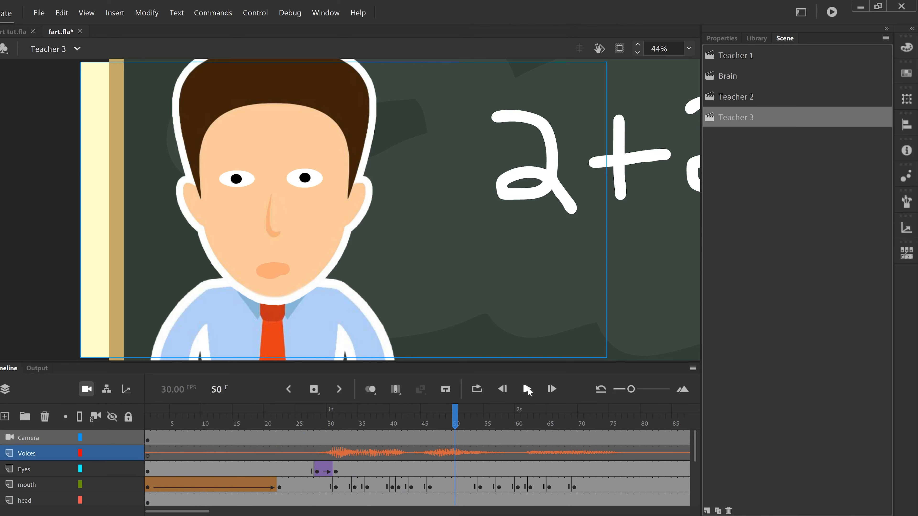
{"action": "left_click_drag", "start_coordinate": [293, 423], "coordinate": [119, 435]}
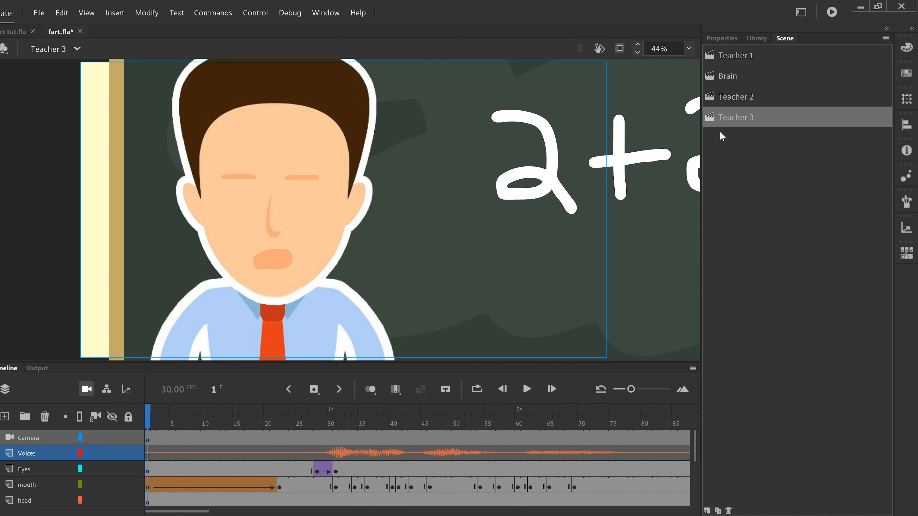
Undo the addition of the Voices layer in Teacher 3, and move the last keyframe of Teacher 2's Voices layer to frame 35
{"action": "key", "text": "ctrl+z"}
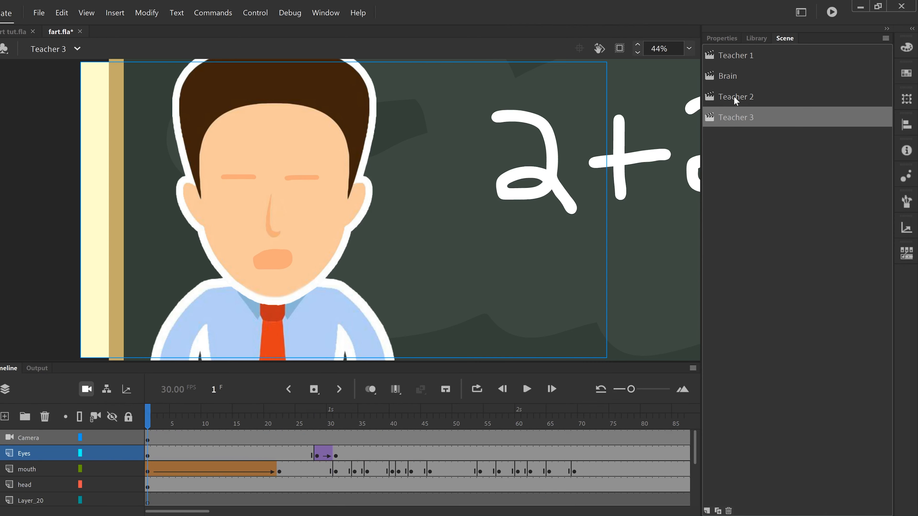
{"action": "left_click", "coordinate": [735, 97]}
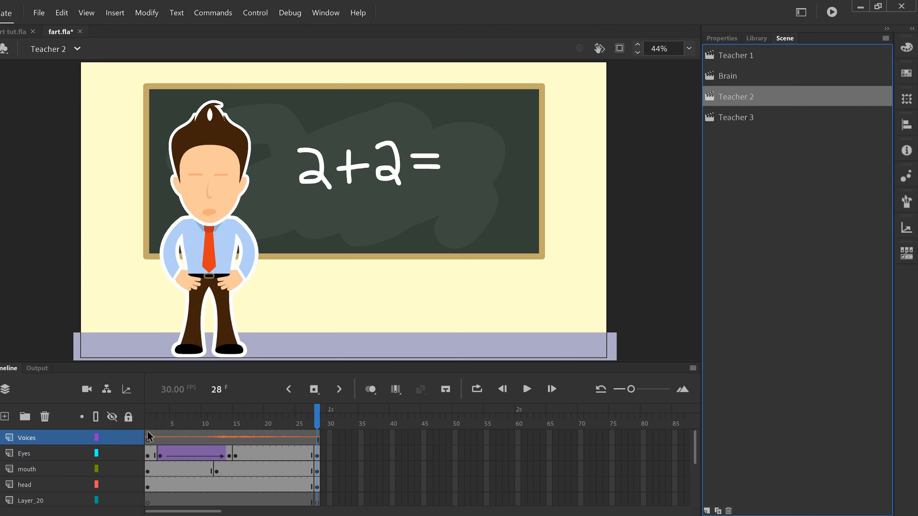
{"action": "left_click", "coordinate": [317, 439]}
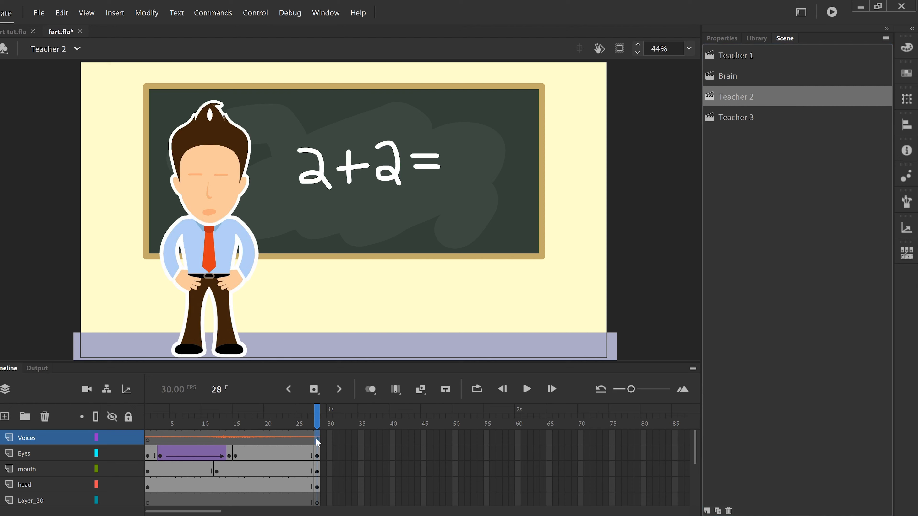
{"action": "left_click_drag", "start_coordinate": [315, 437], "coordinate": [359, 436]}
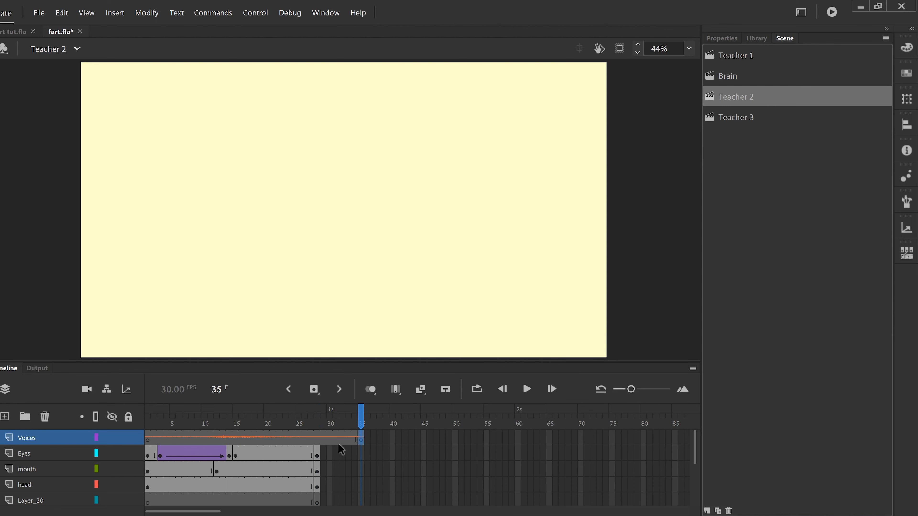
Split the audio of Teacher 2's Voices layer at frame 29
{"action": "left_click", "coordinate": [323, 441]}
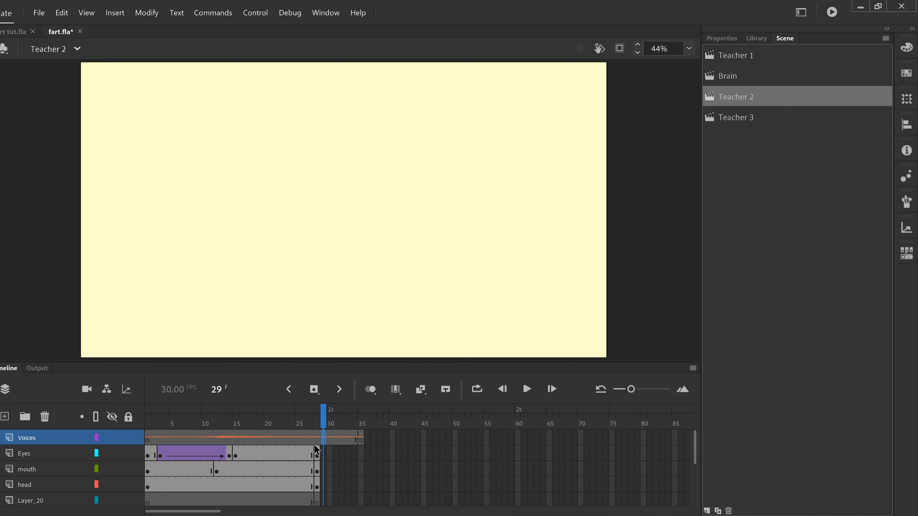
{"action": "right_click", "coordinate": [325, 441]}
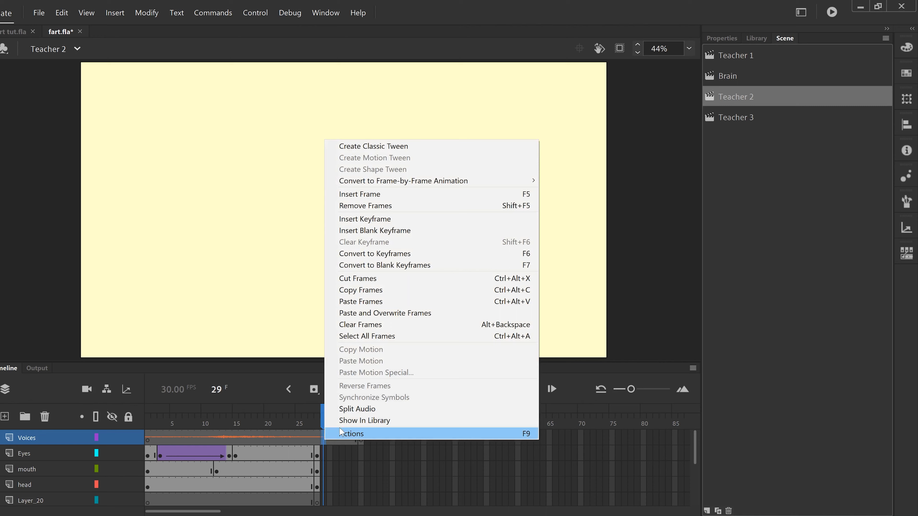
{"action": "left_click", "coordinate": [367, 412]}
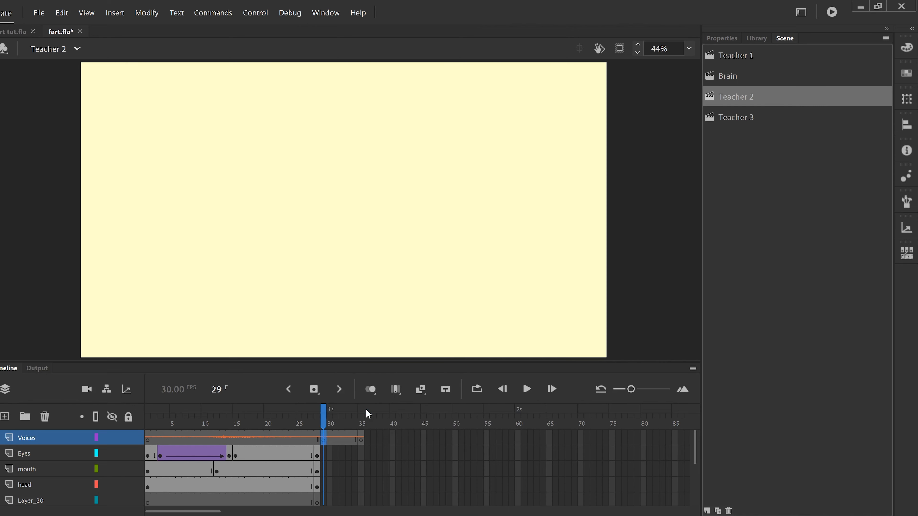
Cut frames 29 to 35 from Teacher 2's Voices layer and open the Teacher 3 scene
{"action": "left_click", "coordinate": [317, 440]}
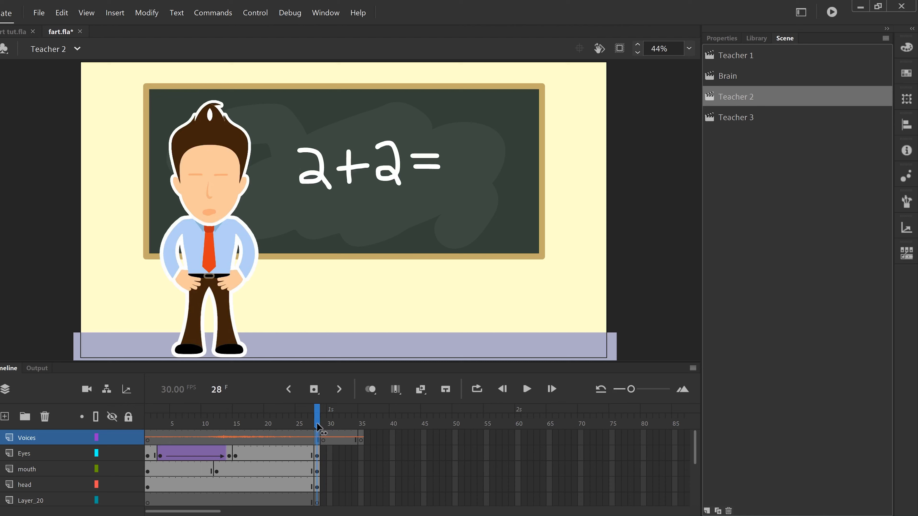
{"action": "left_click_drag", "start_coordinate": [359, 441], "coordinate": [324, 440]}
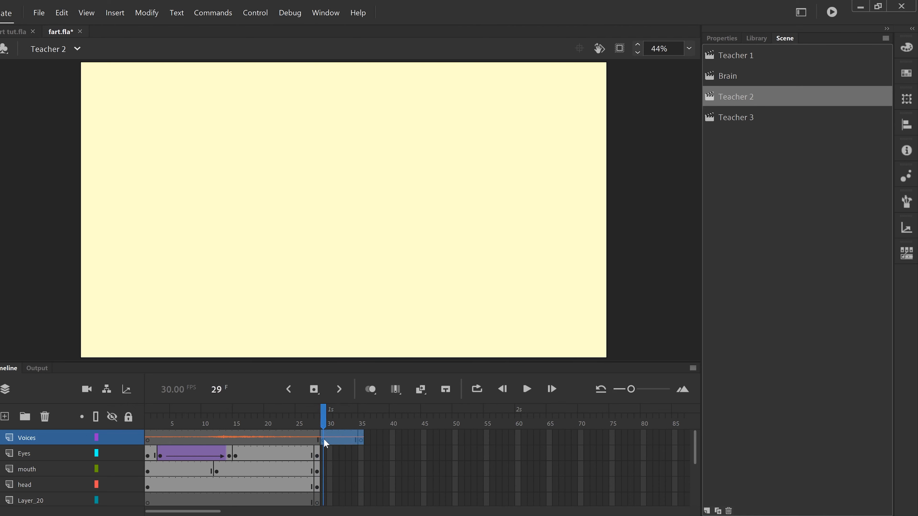
{"action": "right_click", "coordinate": [336, 442]}
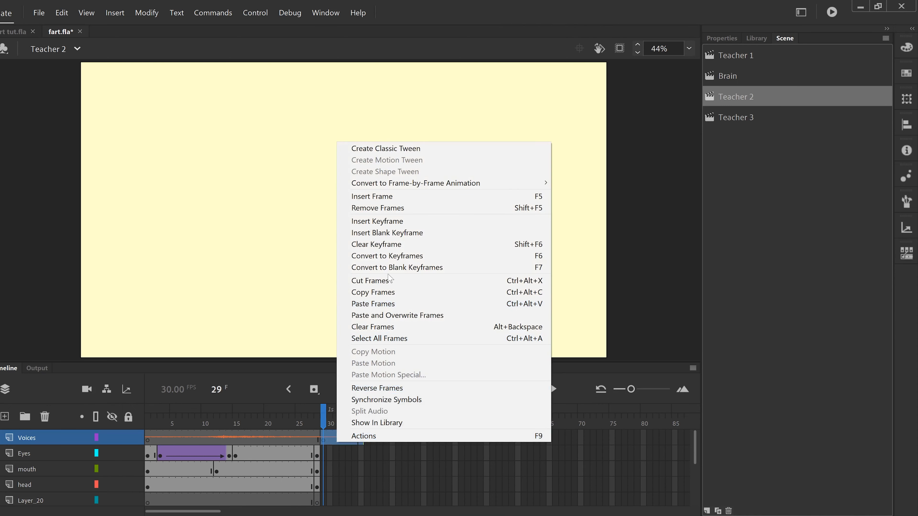
{"action": "left_click", "coordinate": [381, 279]}
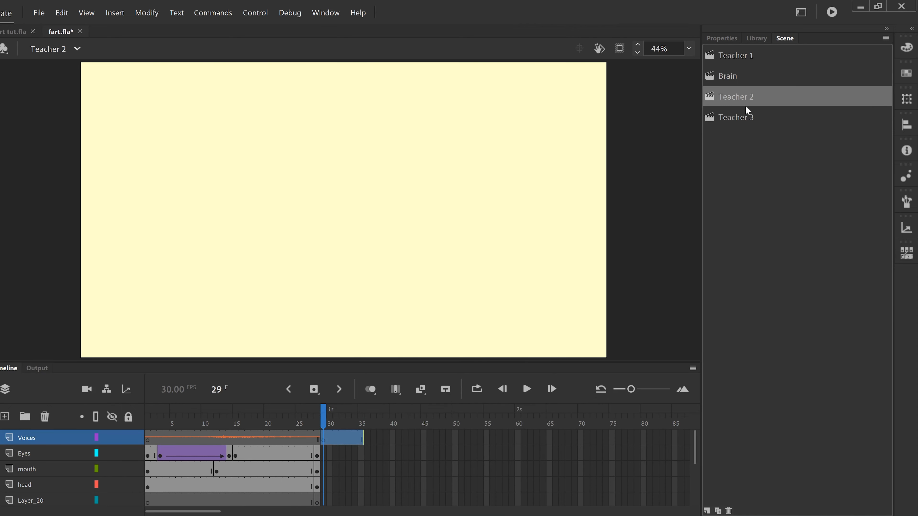
{"action": "left_click", "coordinate": [736, 119]}
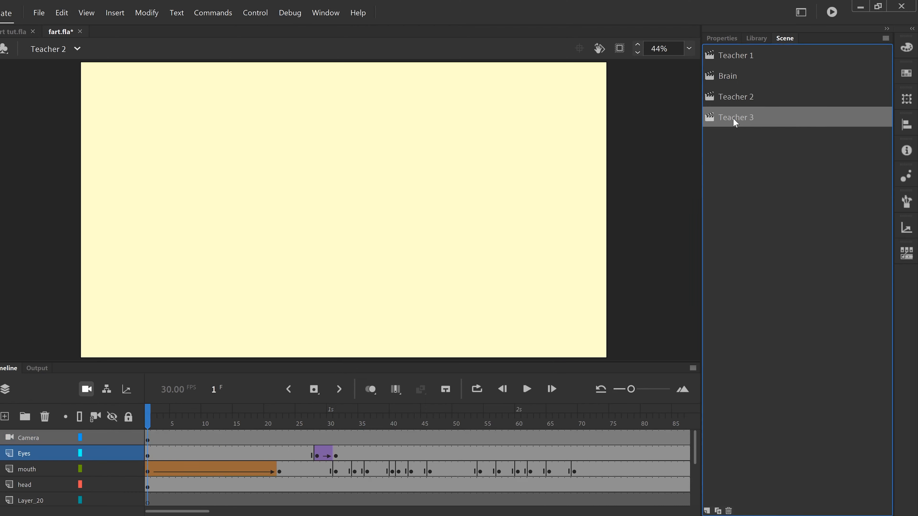
Add a new layer above Eyes in the Teacher 3 scene and name it Voices
{"action": "left_click", "coordinate": [5, 416]}
{"action": "double_click", "coordinate": [26, 454]}
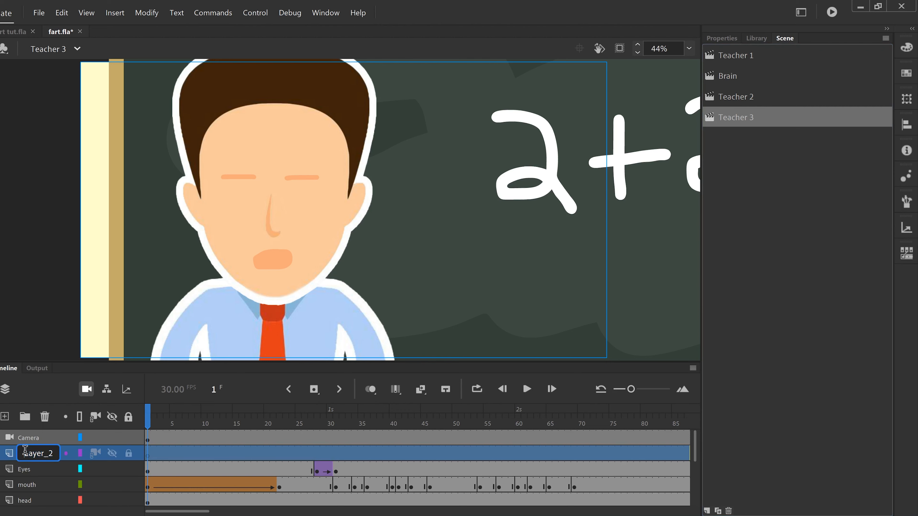
{"action": "left_click_drag", "start_coordinate": [59, 453], "coordinate": [3, 452]}
{"action": "type", "text": "Voi"}
{"action": "type", "text": "ces"}
{"action": "left_click", "coordinate": [174, 453]}
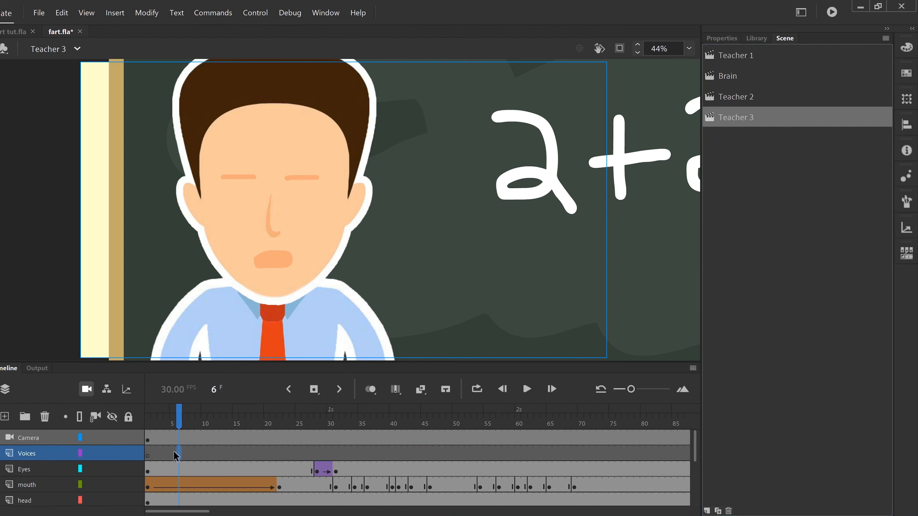
Remove every frame after frame 1 from Teacher 3's Voices layer
{"action": "left_click", "coordinate": [148, 456]}
{"action": "left_click_drag", "start_coordinate": [194, 512], "coordinate": [259, 512]}
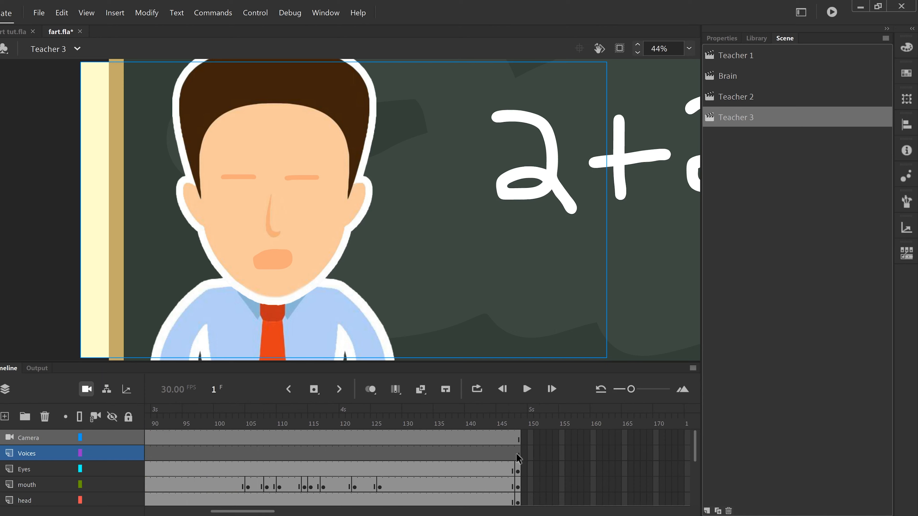
{"action": "left_click_drag", "start_coordinate": [518, 452], "coordinate": [158, 456]}
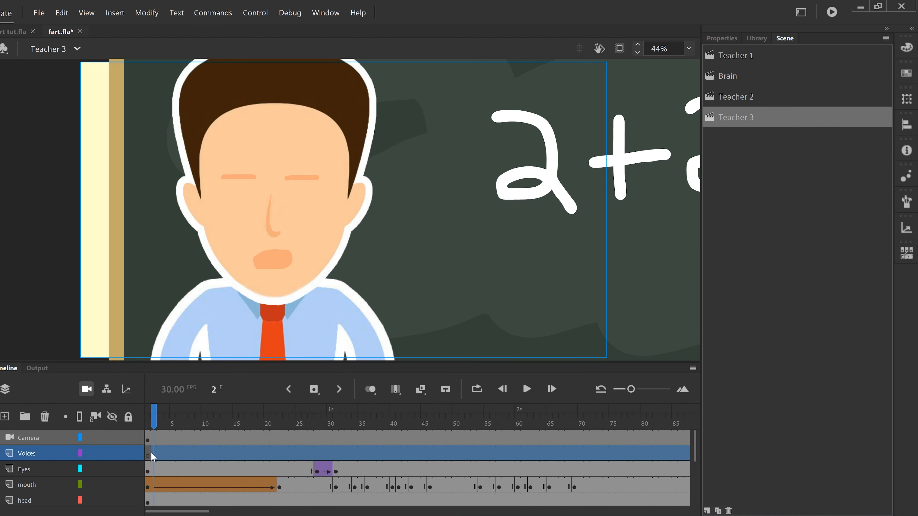
{"action": "right_click", "coordinate": [165, 451]}
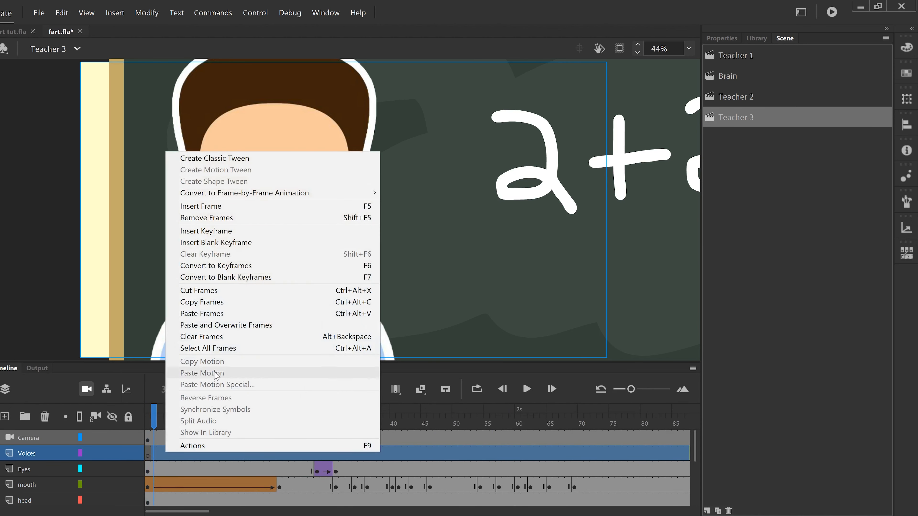
{"action": "left_click", "coordinate": [204, 218]}
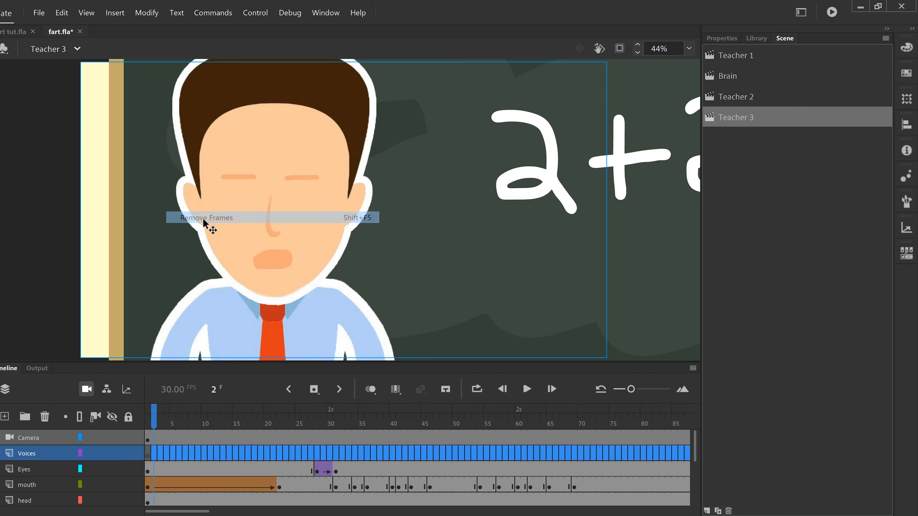
{"action": "left_click", "coordinate": [185, 453]}
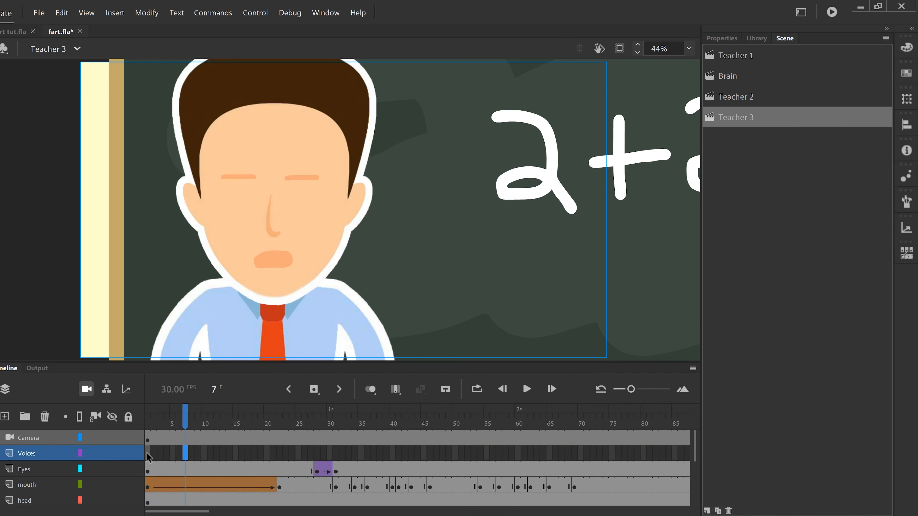
Paste the cut audio frames at frame 1 of Teacher 3's Voices layer
{"action": "left_click", "coordinate": [147, 453]}
{"action": "right_click", "coordinate": [147, 454]}
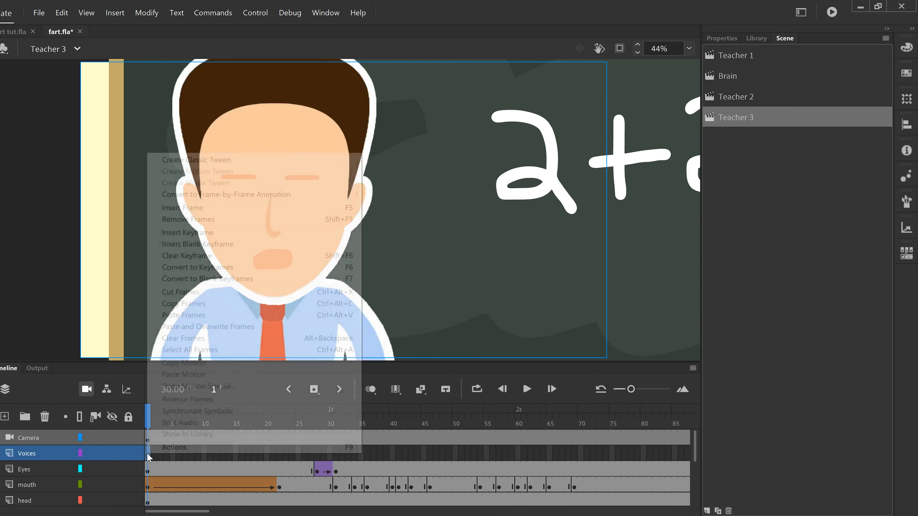
{"action": "left_click", "coordinate": [200, 315]}
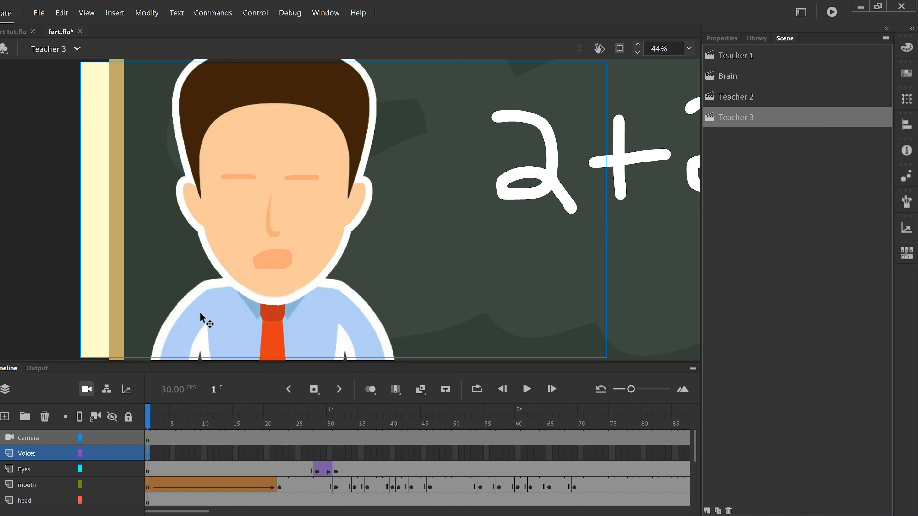
{"action": "left_click", "coordinate": [180, 456]}
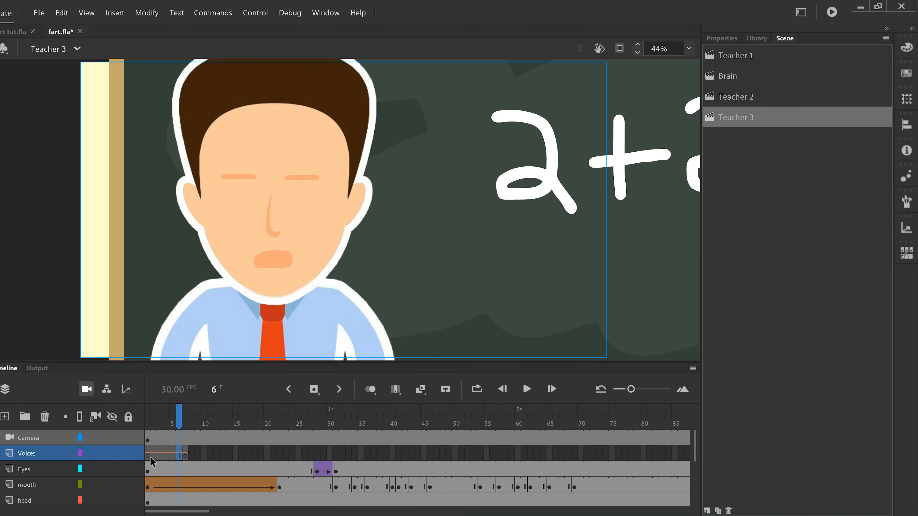
Remove the leftover empty frames 29 to 35 from the Voices layer in the Teacher 2 scene
{"action": "left_click", "coordinate": [729, 96]}
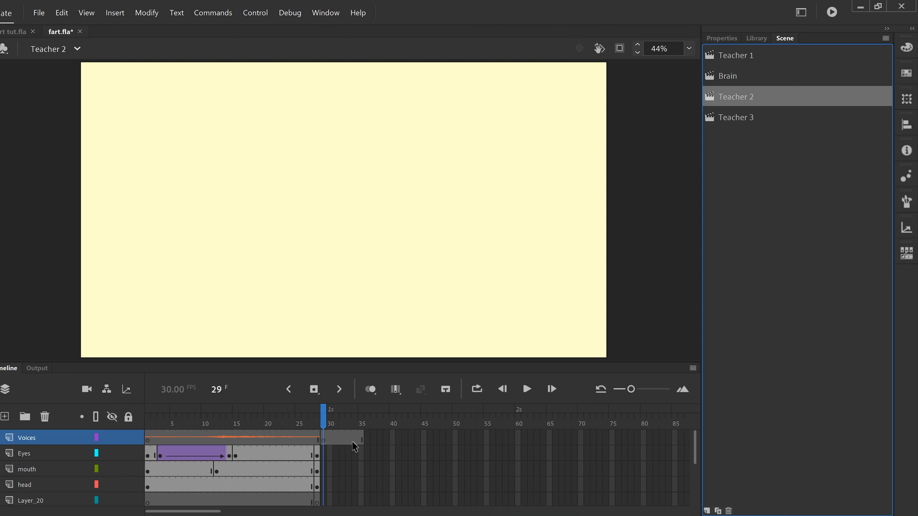
{"action": "left_click_drag", "start_coordinate": [361, 439], "coordinate": [325, 440]}
{"action": "right_click", "coordinate": [335, 439]}
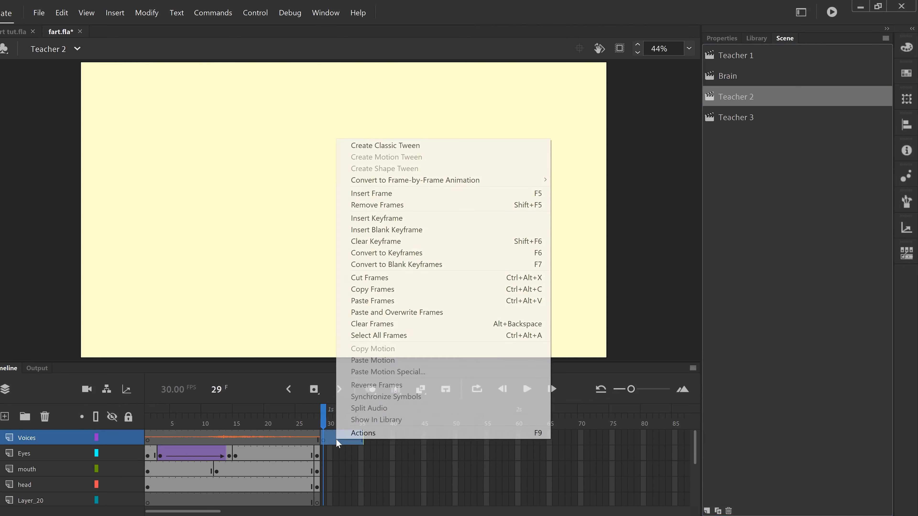
{"action": "left_click", "coordinate": [386, 205]}
{"action": "left_click", "coordinate": [342, 469]}
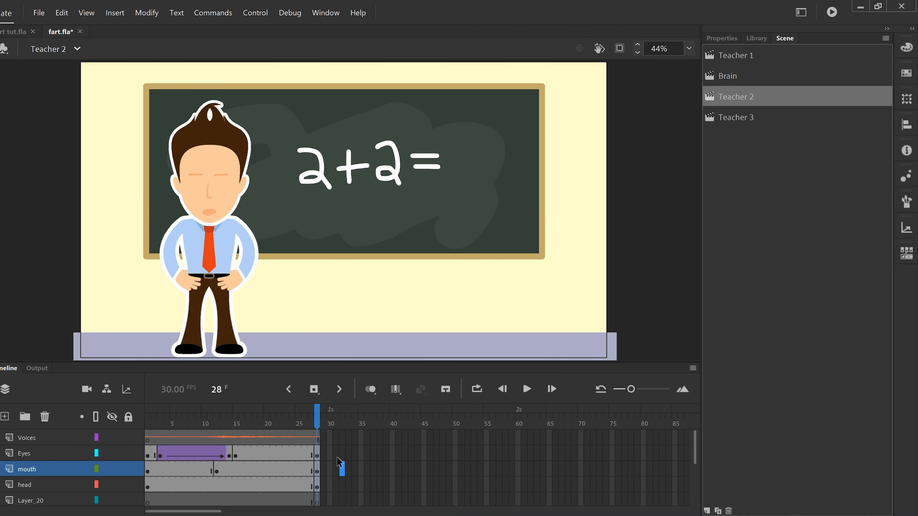
Move the last keyframe of Teacher 3's Voices layer to frame 148, where the scene ends
{"action": "left_click", "coordinate": [737, 117]}
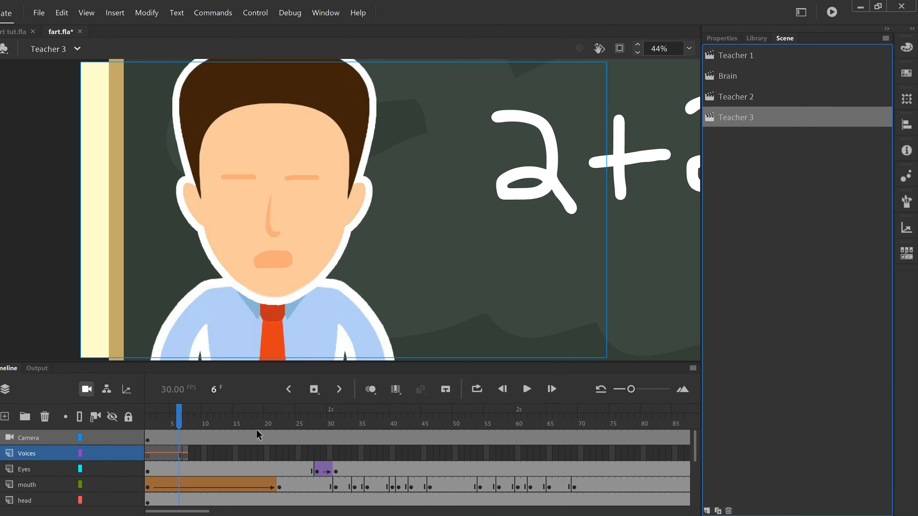
{"action": "left_click", "coordinate": [184, 454]}
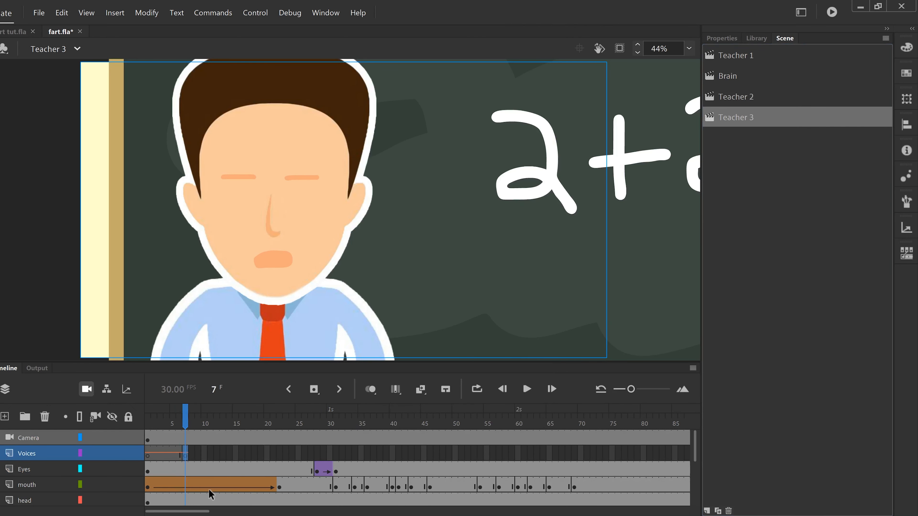
{"action": "left_click_drag", "start_coordinate": [634, 392], "coordinate": [617, 390]}
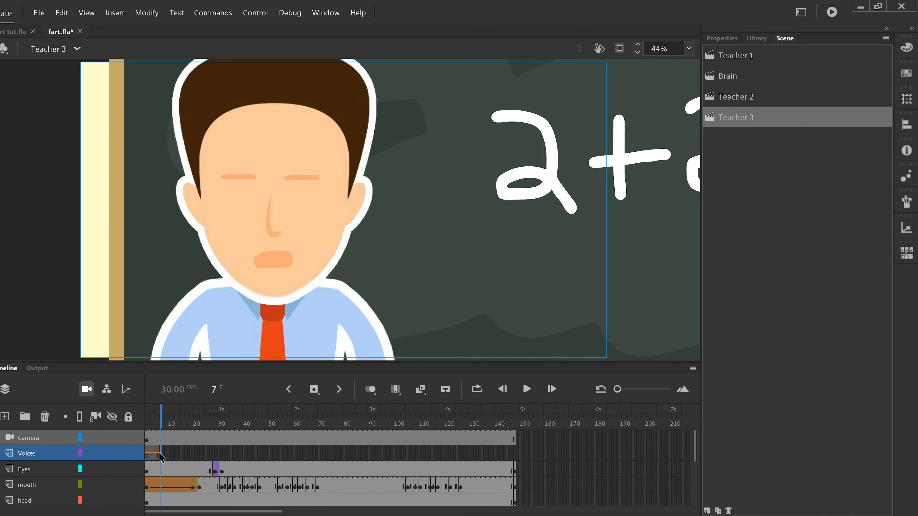
{"action": "mouse_move", "coordinate": [161, 455]}
{"action": "left_mouse_down"}
{"action": "mouse_move", "coordinate": [516, 458]}
{"action": "mouse_move", "coordinate": [522, 467]}
{"action": "left_mouse_up"}
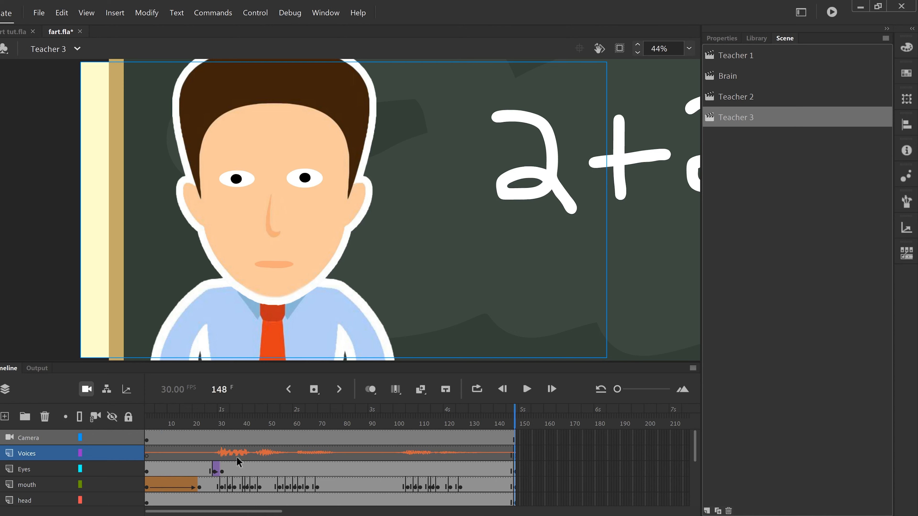
Review where the Voices audio ends in the Teacher 2 scene, at frame 28
{"action": "left_click", "coordinate": [728, 102]}
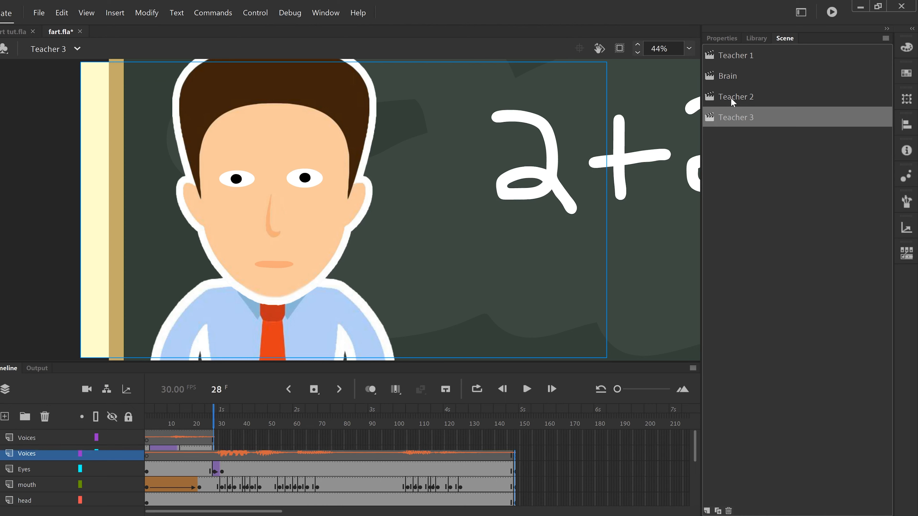
{"action": "mouse_move", "coordinate": [166, 421]}
{"action": "left_mouse_down"}
{"action": "mouse_move", "coordinate": [150, 421]}
{"action": "mouse_move", "coordinate": [215, 427]}
{"action": "left_mouse_up"}
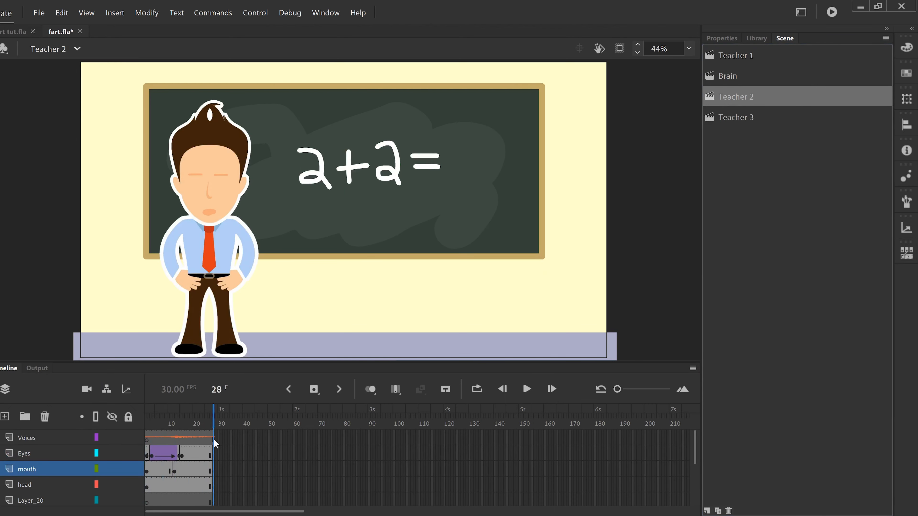
{"action": "left_click", "coordinate": [215, 436]}
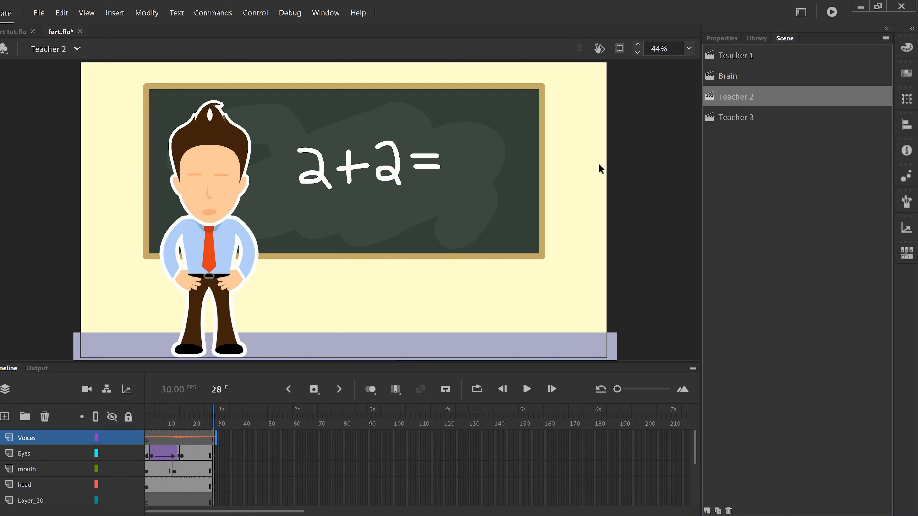
Play the Teacher 3 scene from frame 1 to check the continued voice against the mouth animation
{"action": "left_click", "coordinate": [736, 118]}
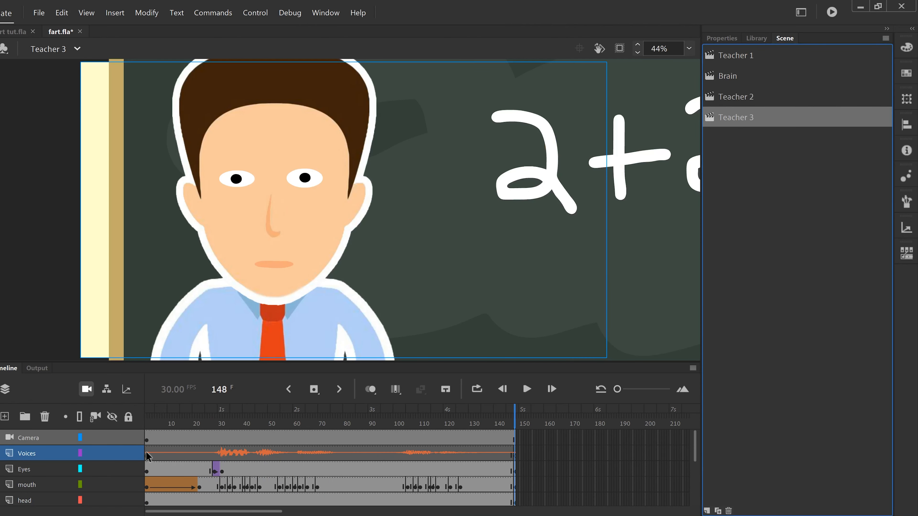
{"action": "left_click", "coordinate": [146, 452]}
{"action": "left_click", "coordinate": [527, 389]}
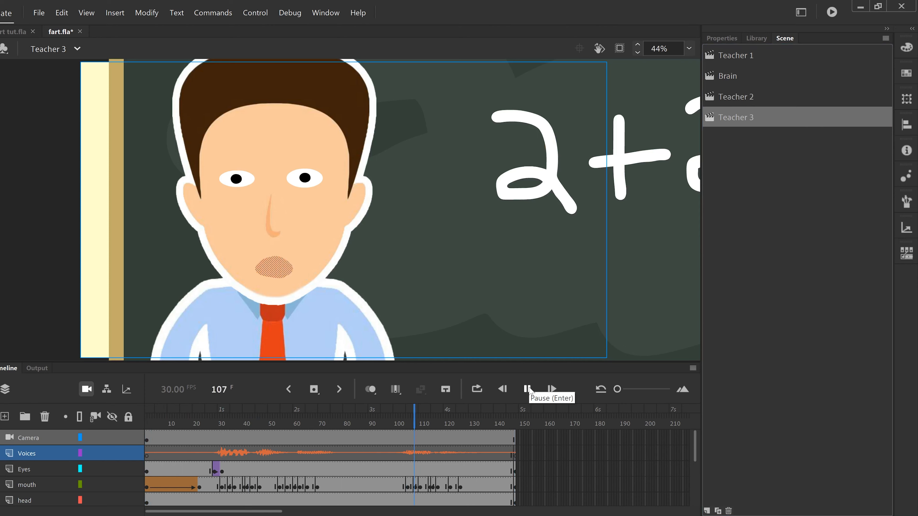
{"action": "left_click", "coordinate": [527, 389]}
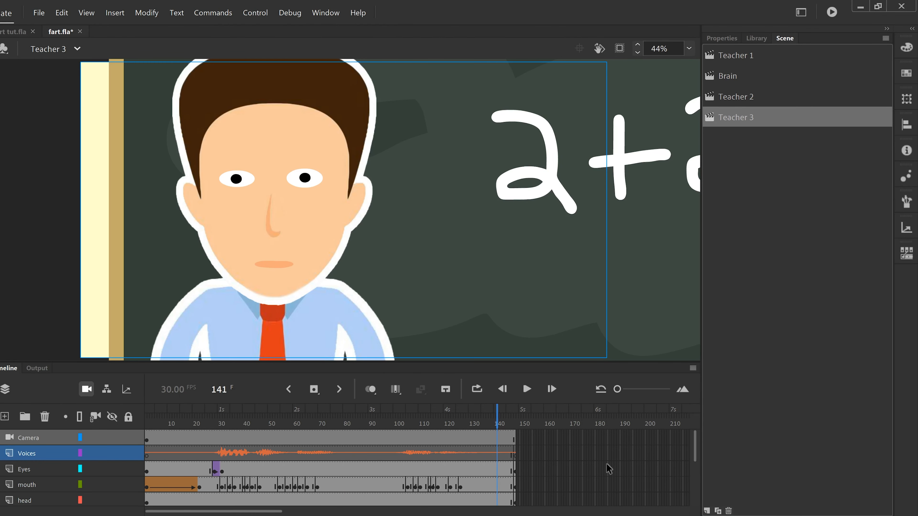